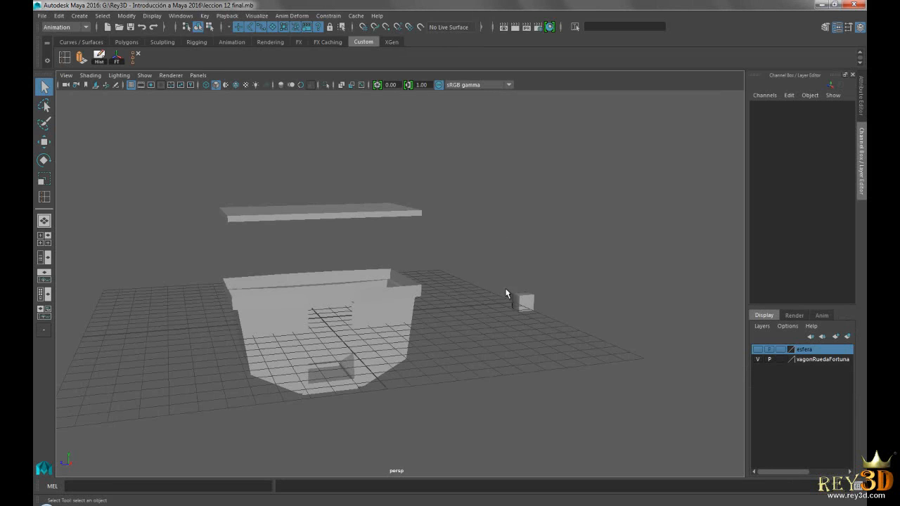
Step: Select the flat roof slab above the wagon and display wireframe on shaded in the perspective view
alt+drag(484, 273, 499, 294)
mouse_move(516, 254)
alt+mouse_down()
mouse_move(516, 237)
mouse_move(533, 247)
alt+mouse_up()
alt+right_drag(532, 247, 555, 287)
alt+drag(554, 287, 534, 279)
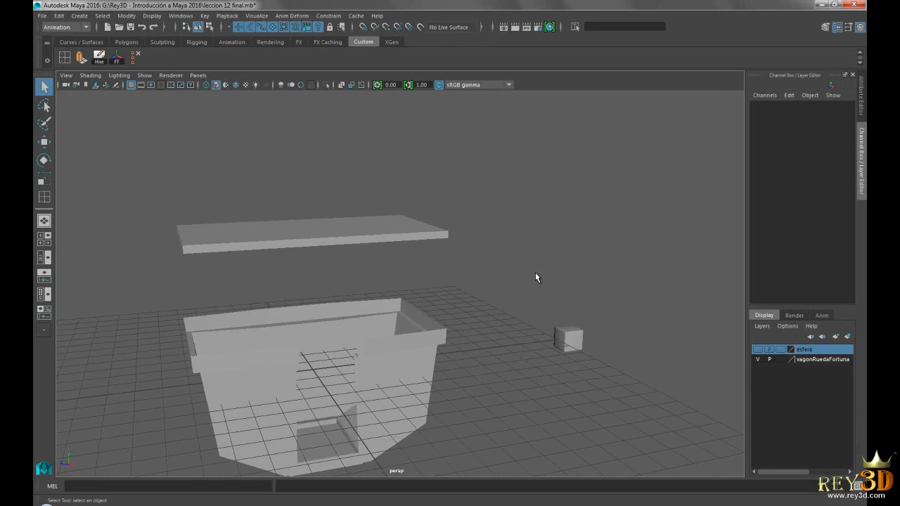
alt+middle_drag(517, 263, 546, 241)
alt+right_drag(546, 241, 522, 283)
alt+drag(522, 283, 459, 246)
click(401, 216)
mouse_move(512, 266)
alt+mouse_down()
mouse_move(538, 261)
mouse_move(502, 253)
mouse_move(522, 249)
mouse_move(469, 246)
mouse_move(522, 276)
alt+mouse_up()
click(235, 85)
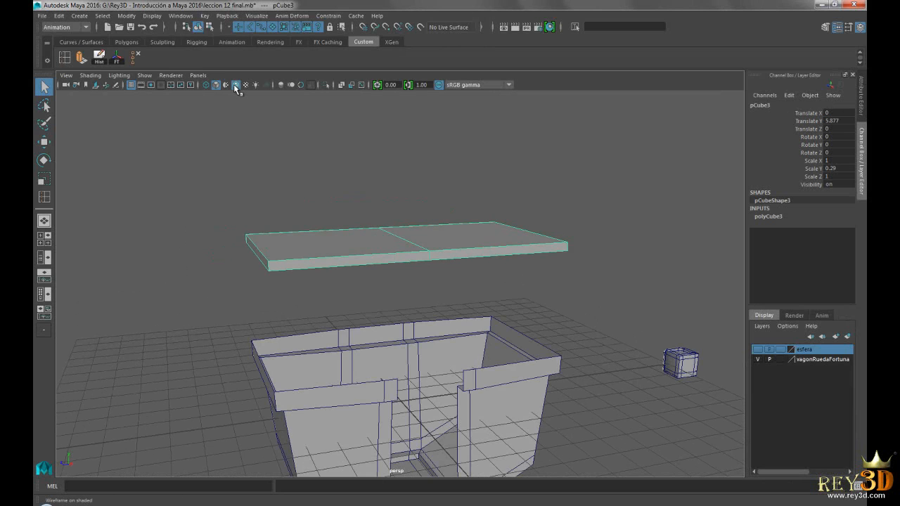
alt+middle_drag(520, 359, 492, 321)
alt+drag(492, 321, 442, 296)
Step: Switch to the rueda de la fortuna photo in Windows Photo Viewer to examine the cabin roofs, and return to Maya
click(357, 505)
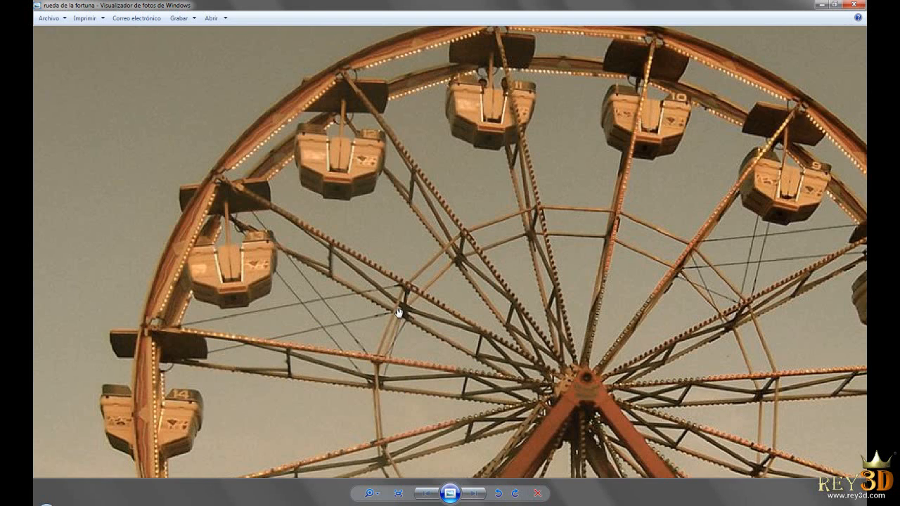
scroll(398, 312, down, 1)
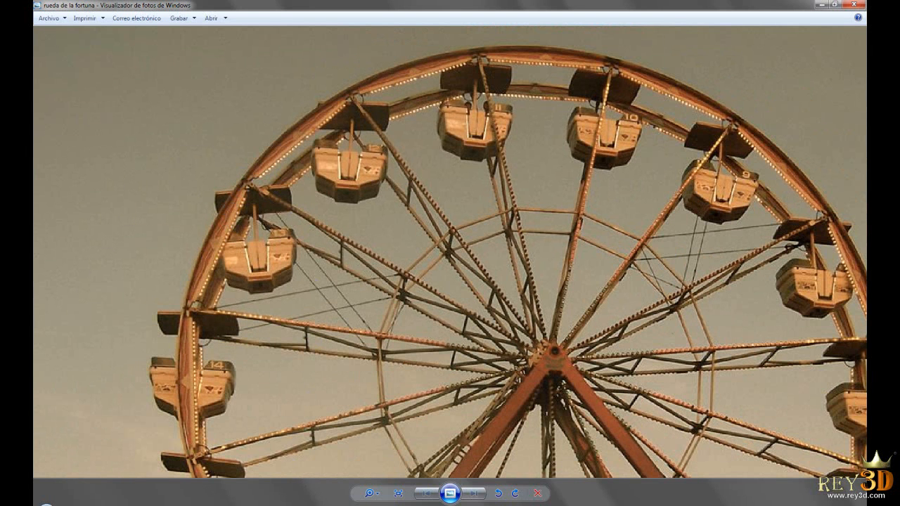
click(357, 505)
alt+middle_drag(399, 305, 426, 305)
alt+right_drag(426, 305, 439, 246)
alt+middle_drag(439, 246, 438, 267)
alt+right_drag(439, 267, 404, 252)
alt+drag(404, 252, 413, 212)
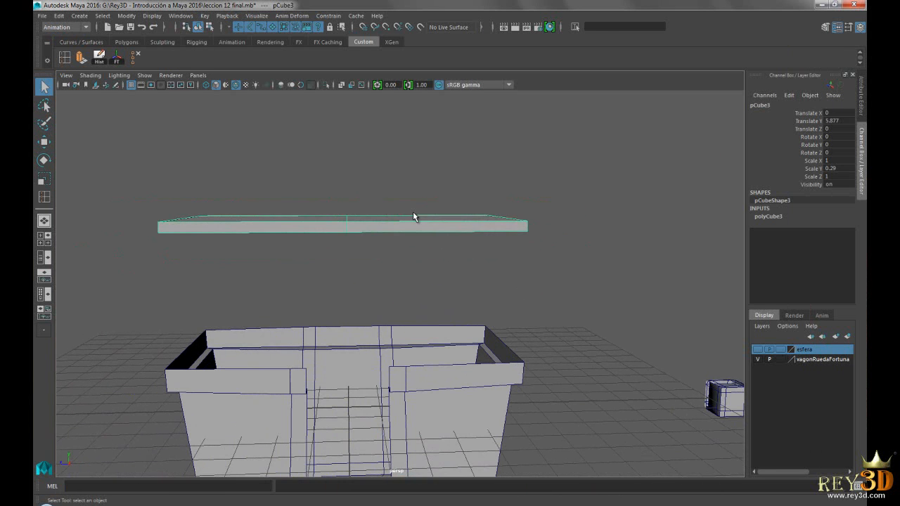
Step: Show the side view full size and enable Two Sided Lighting in it
key(space)
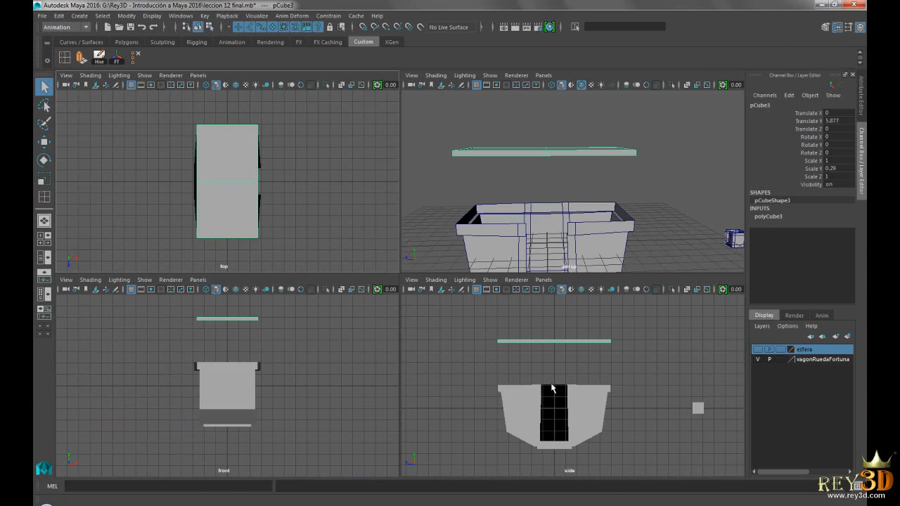
key(space)
alt+right_drag(428, 234, 409, 271)
alt+middle_drag(409, 271, 419, 240)
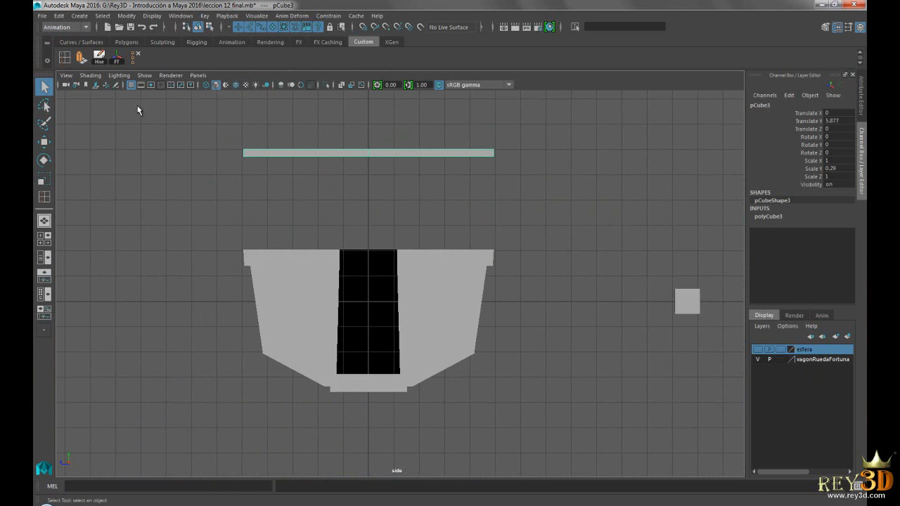
click(90, 76)
mouse_move(119, 75)
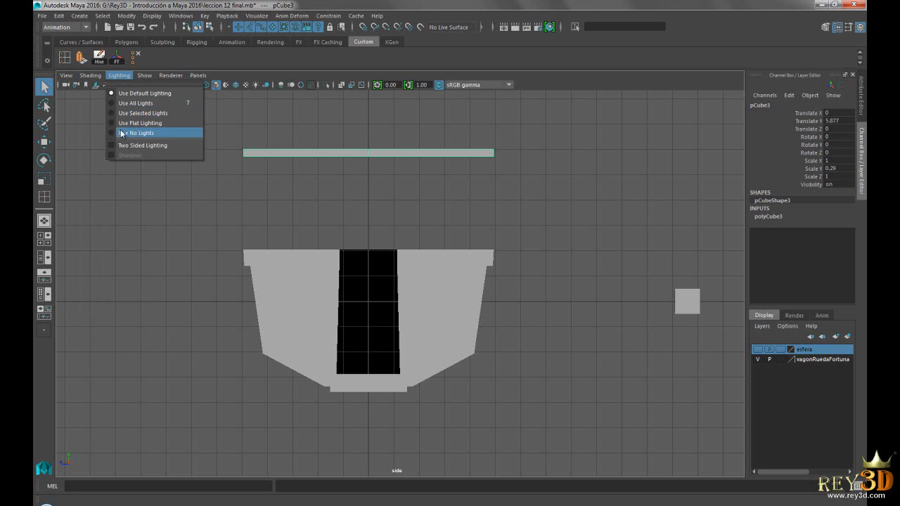
click(153, 145)
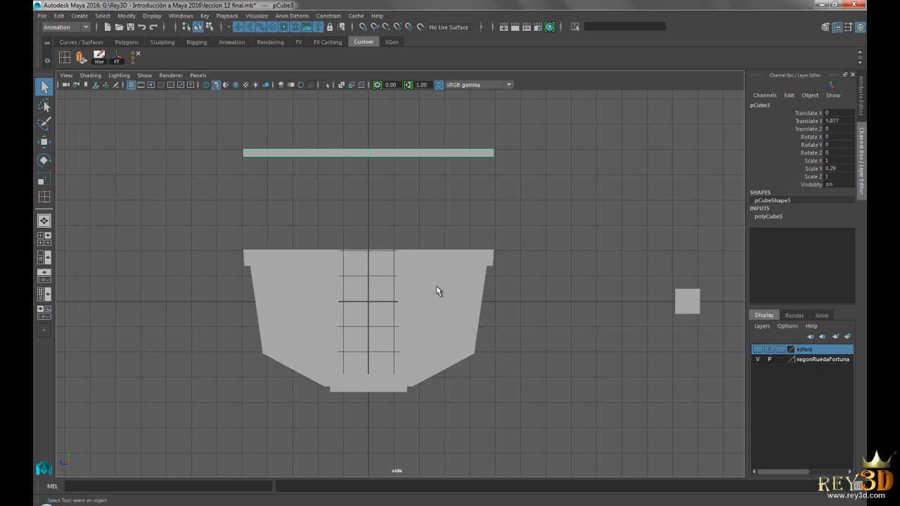
Step: Insert two vertical edge loops in the roof slab, one about midway along each half
alt+middle_drag(387, 202, 398, 265)
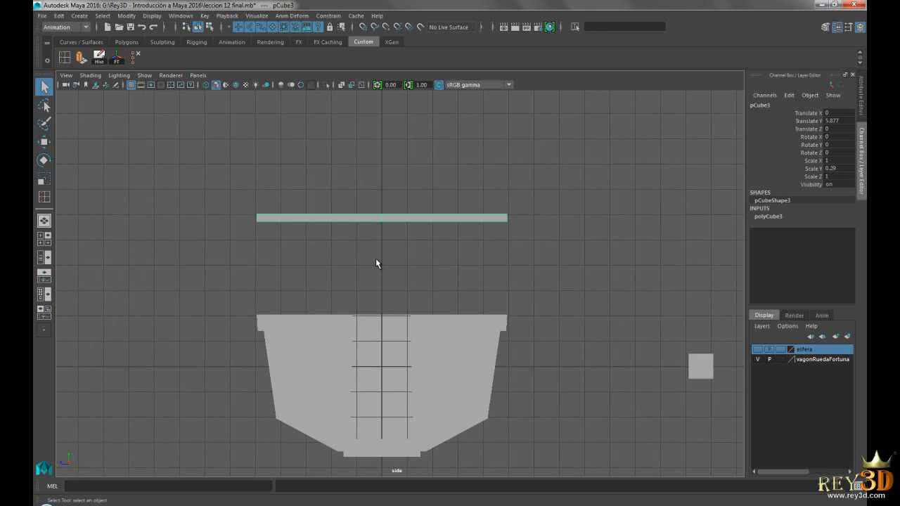
alt+right_drag(397, 264, 459, 255)
alt+middle_drag(462, 227, 459, 284)
alt+right_drag(422, 278, 496, 284)
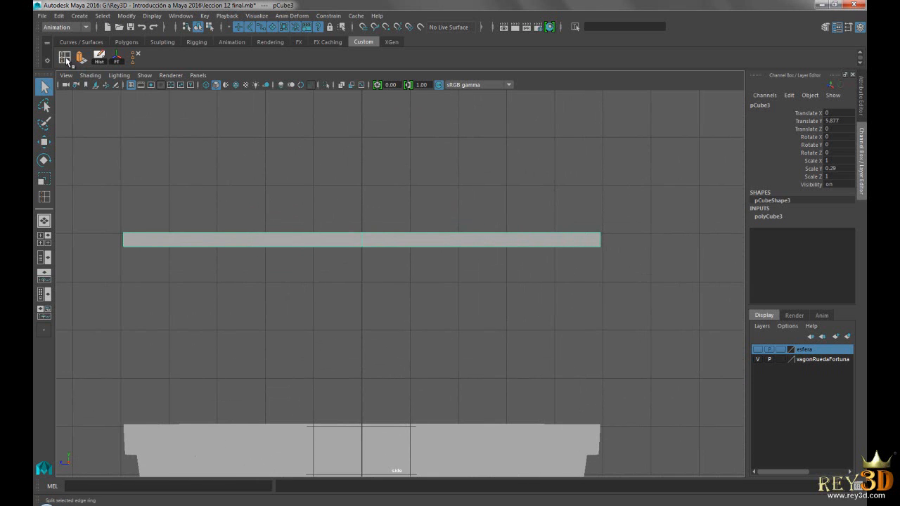
click(64, 58)
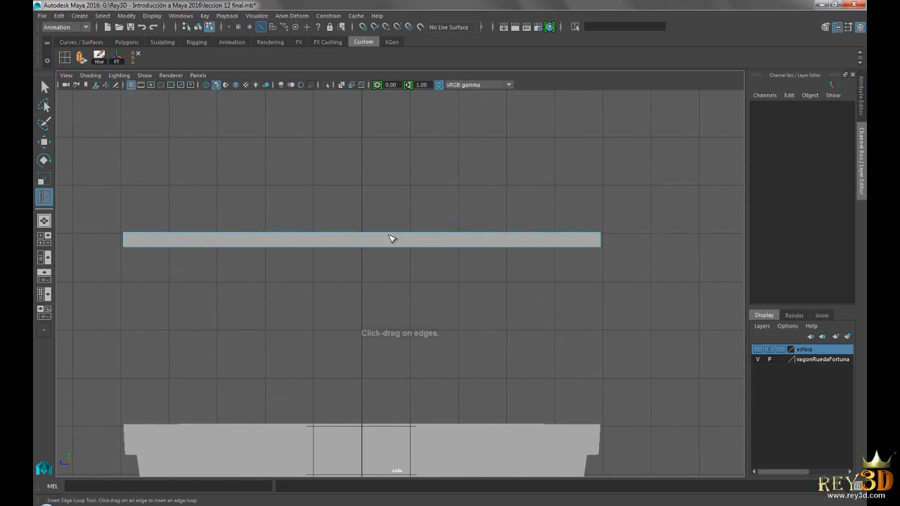
click(492, 235)
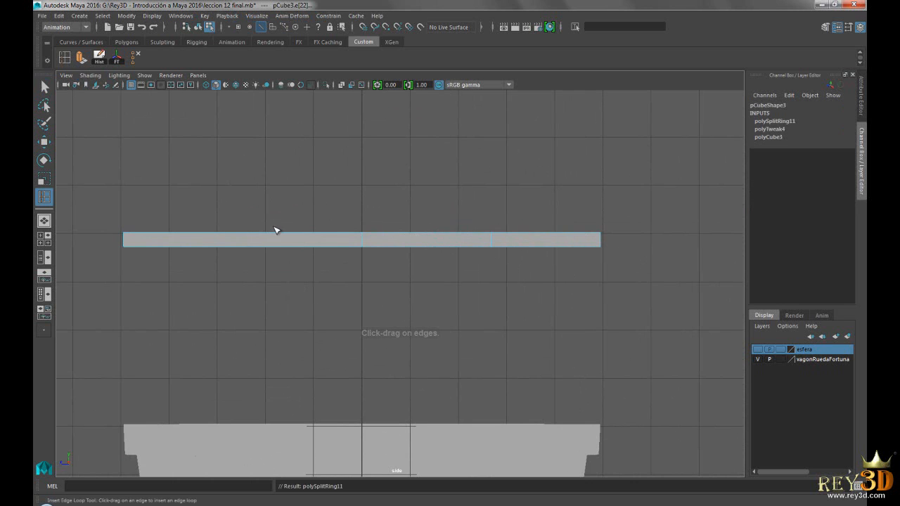
click(226, 237)
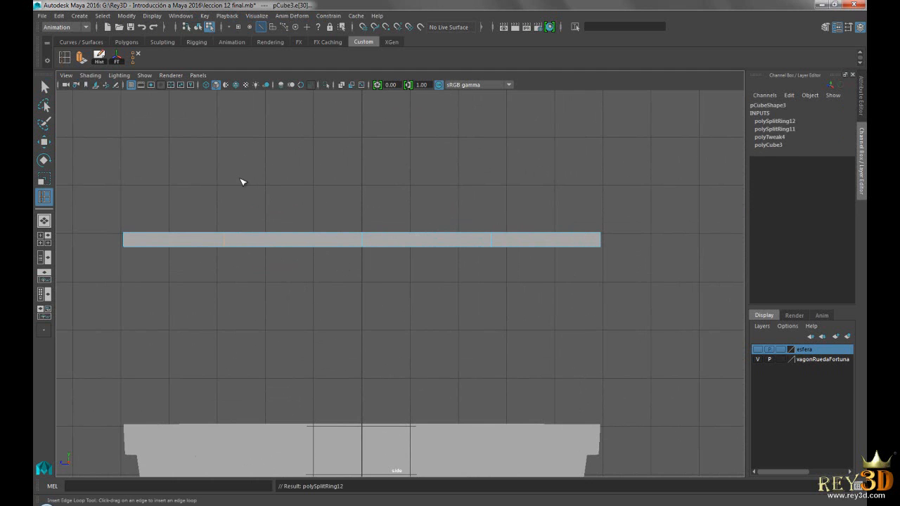
click(46, 88)
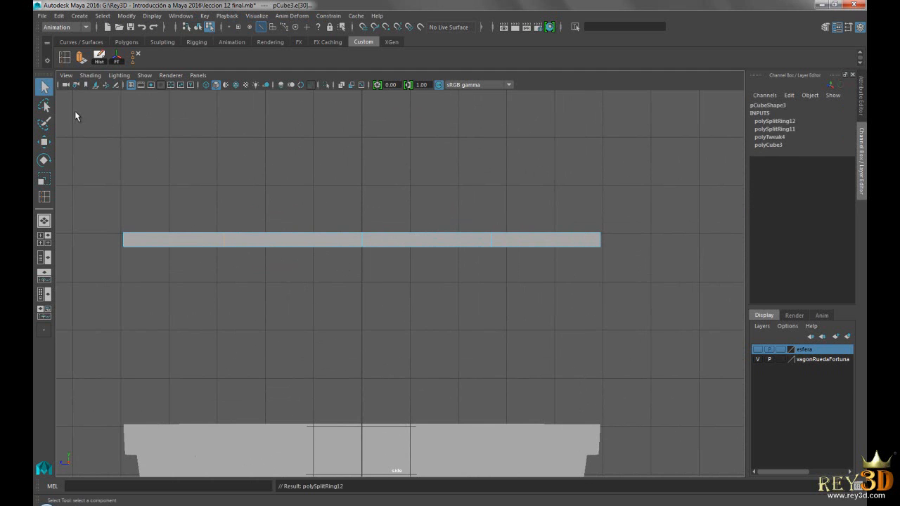
Step: Put the roof slab in edge mode, return to the perspective view and check its edge loops from above and below
right_drag(281, 225, 284, 197)
key(space)
key(space)
alt+drag(536, 235, 422, 212)
scroll(422, 212, up, 1)
click(422, 212)
alt+drag(358, 251, 347, 227)
scroll(347, 228, up, 2)
click(455, 256)
alt+drag(457, 237, 407, 275)
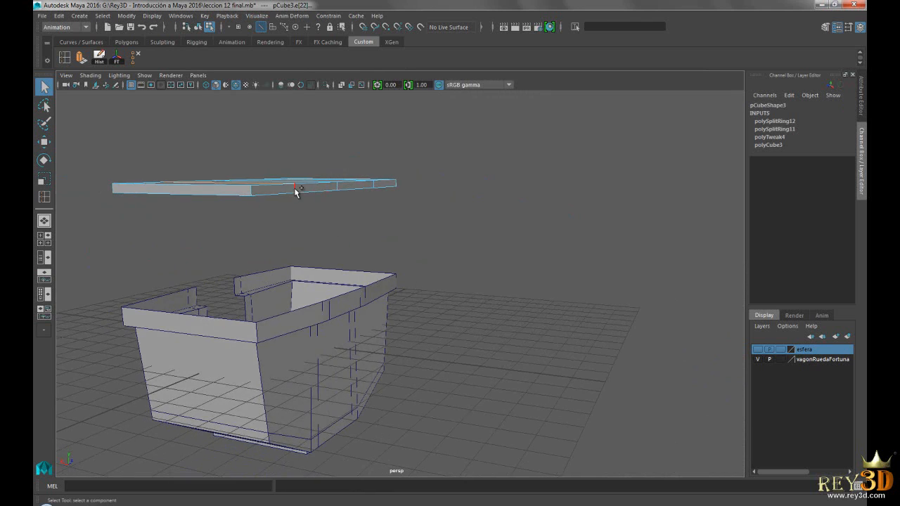
alt+drag(323, 265, 401, 220)
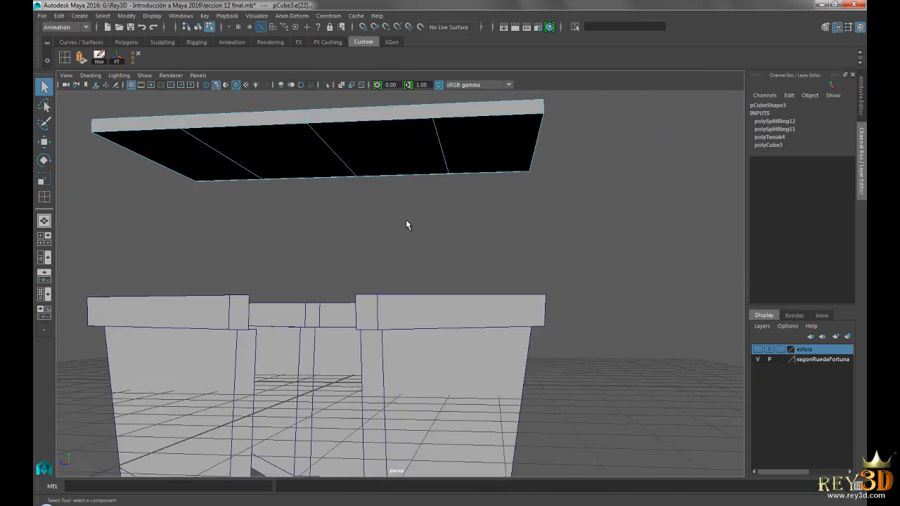
alt+middle_drag(401, 220, 408, 296)
alt+drag(407, 298, 522, 278)
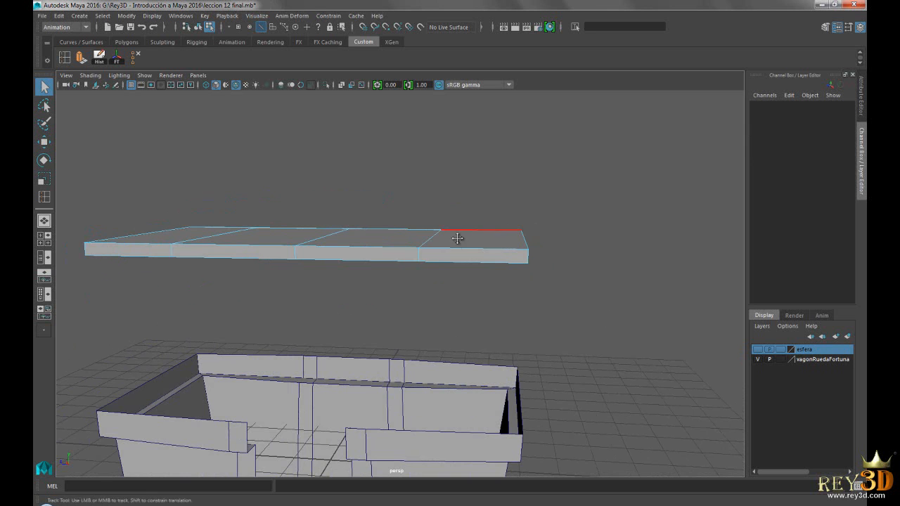
Step: Select the three inner crosswise edge loops of the roof slab and raise them vertically to about Y 6.78
alt+drag(460, 244, 471, 260)
mouse_move(545, 319)
alt+mouse_down()
mouse_move(513, 293)
mouse_move(534, 316)
mouse_move(558, 318)
alt+mouse_up()
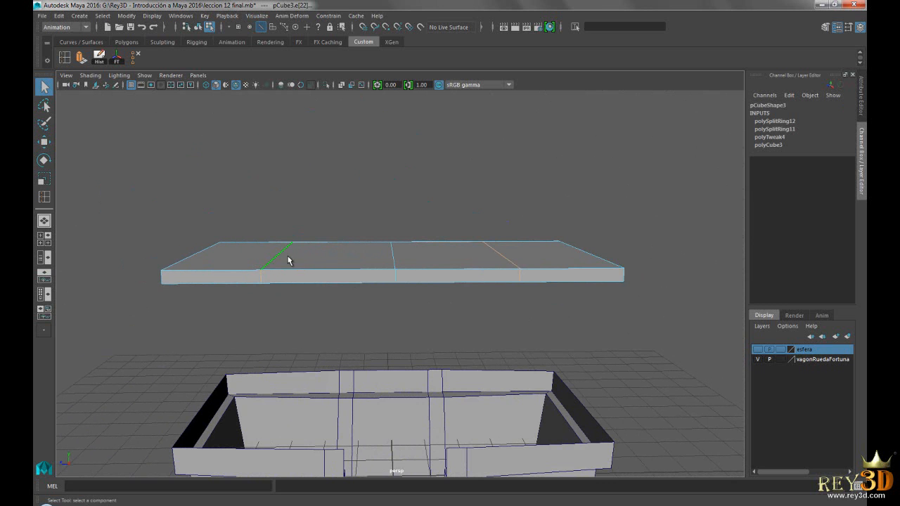
scroll(582, 329, down, 5)
alt+drag(582, 329, 515, 314)
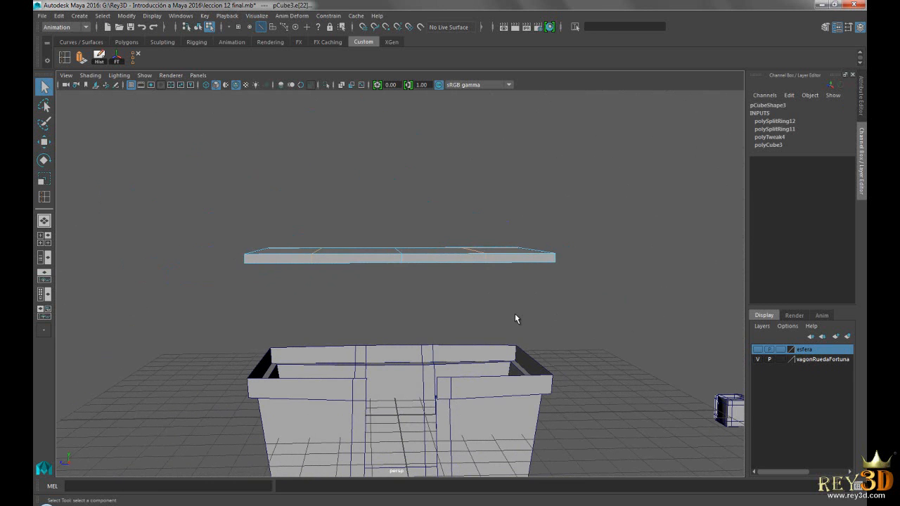
alt+drag(461, 227, 372, 293)
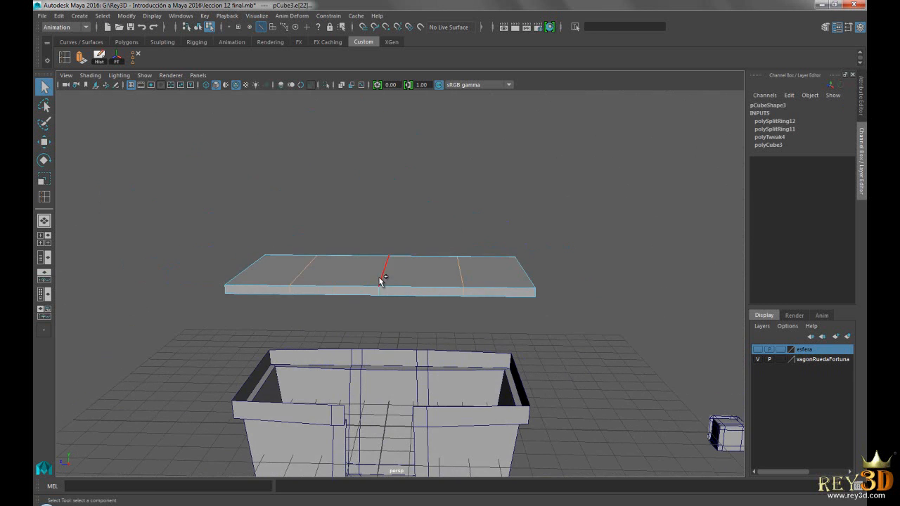
click(379, 279)
alt+drag(423, 388, 421, 378)
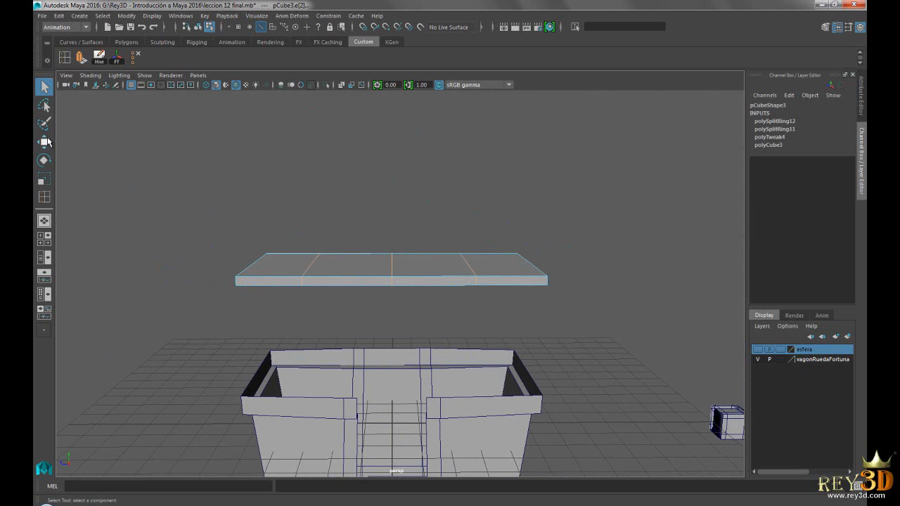
click(45, 142)
alt+drag(387, 217, 396, 141)
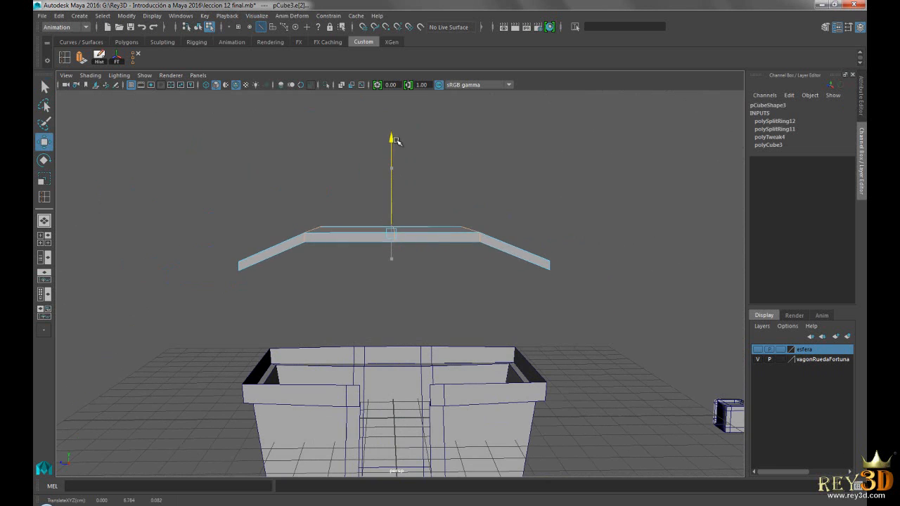
Step: Select only the middle edge loop of the roof and raise it vertically to about Y 7.19 to form an arch
alt+drag(534, 310, 446, 259)
click(420, 154)
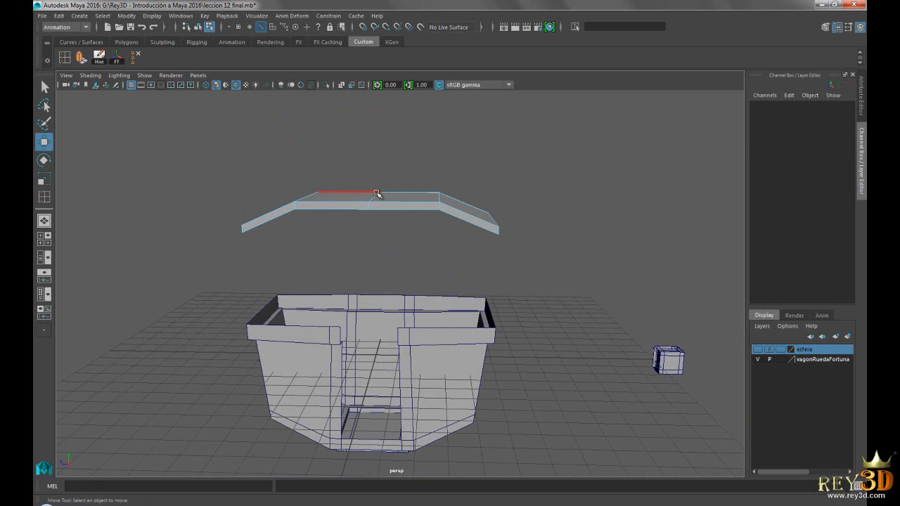
click(378, 192)
alt+drag(382, 217, 382, 135)
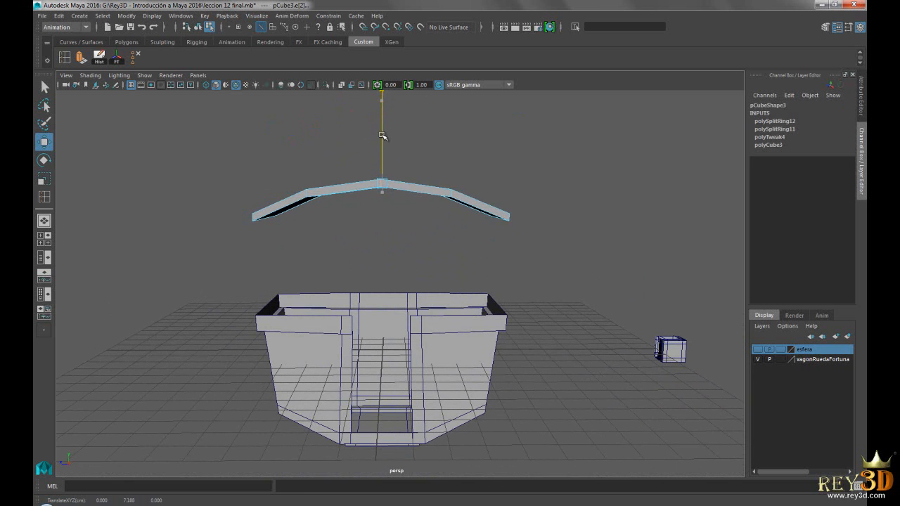
alt+drag(584, 279, 536, 274)
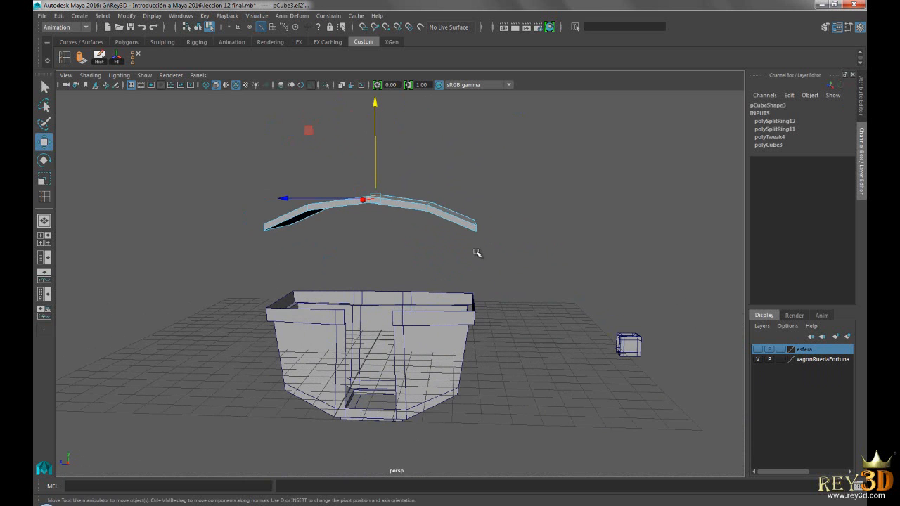
Step: Return the roof to object mode and clear the selection
alt+drag(453, 212, 431, 229)
right_drag(428, 226, 459, 212)
click(515, 184)
alt+right_drag(582, 229, 449, 224)
alt+drag(448, 223, 444, 246)
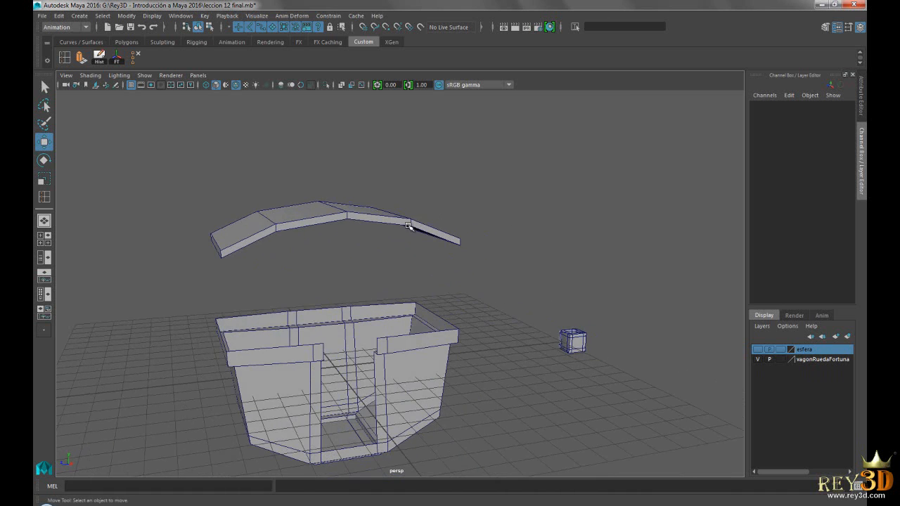
Step: Switch to the Ferris wheel reference photo and examine how the cabins hang beneath their roofs
click(380, 505)
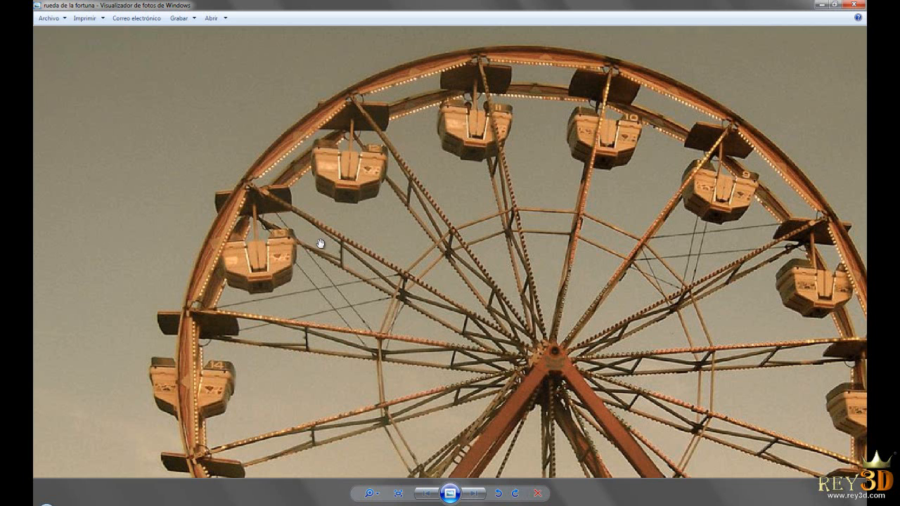
scroll(320, 242, up, 3)
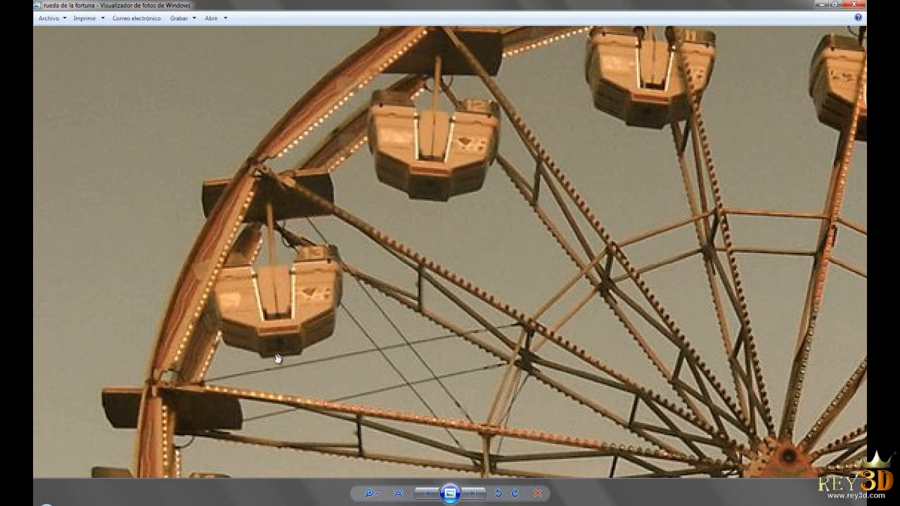
scroll(301, 332, down, 3)
scroll(337, 354, up, 3)
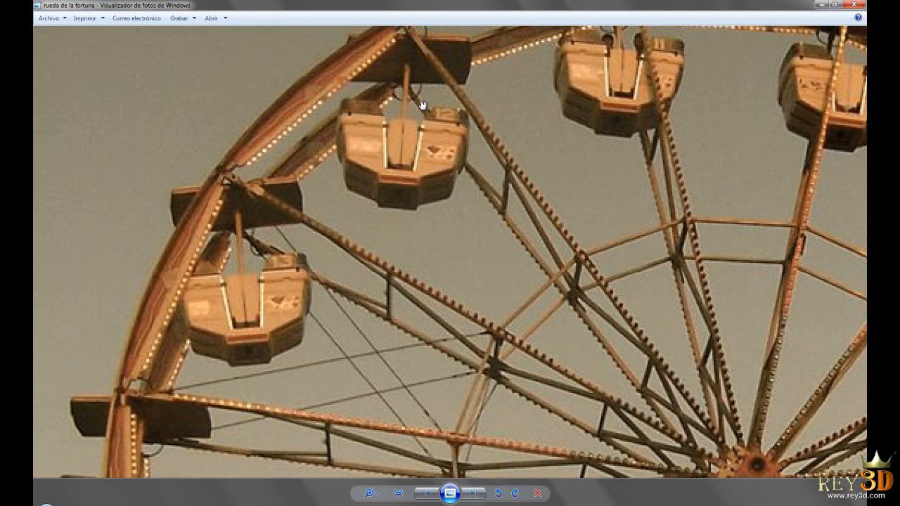
scroll(422, 104, down, 3)
scroll(403, 199, up, 3)
scroll(434, 273, down, 3)
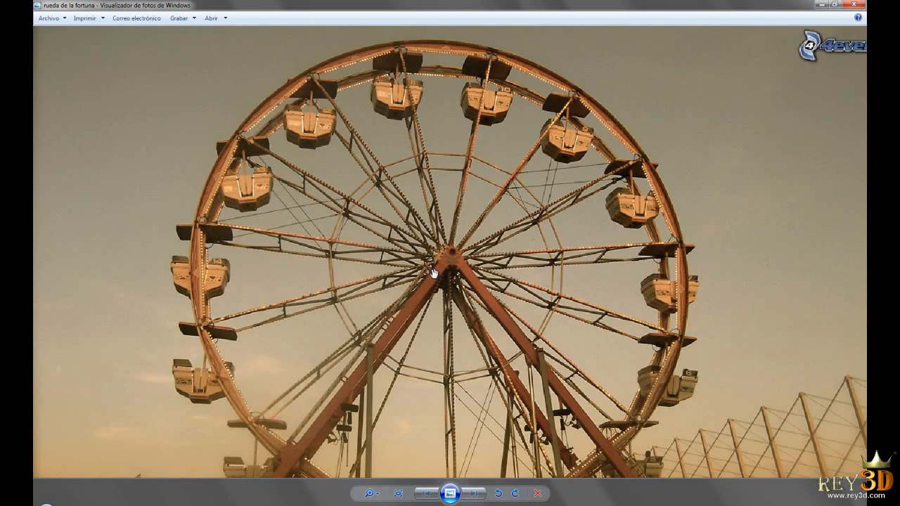
scroll(422, 230, up, 1)
scroll(323, 183, up, 1)
scroll(433, 268, up, 1)
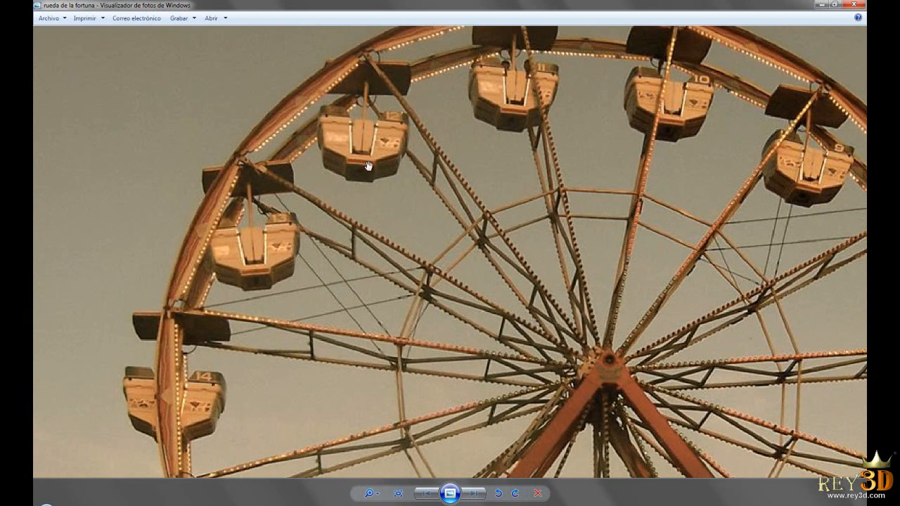
scroll(408, 236, down, 1)
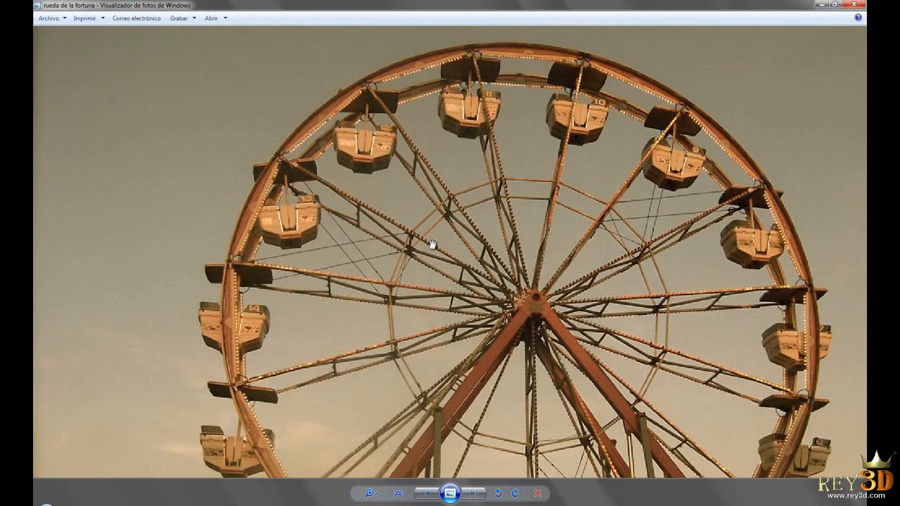
scroll(430, 243, down, 1)
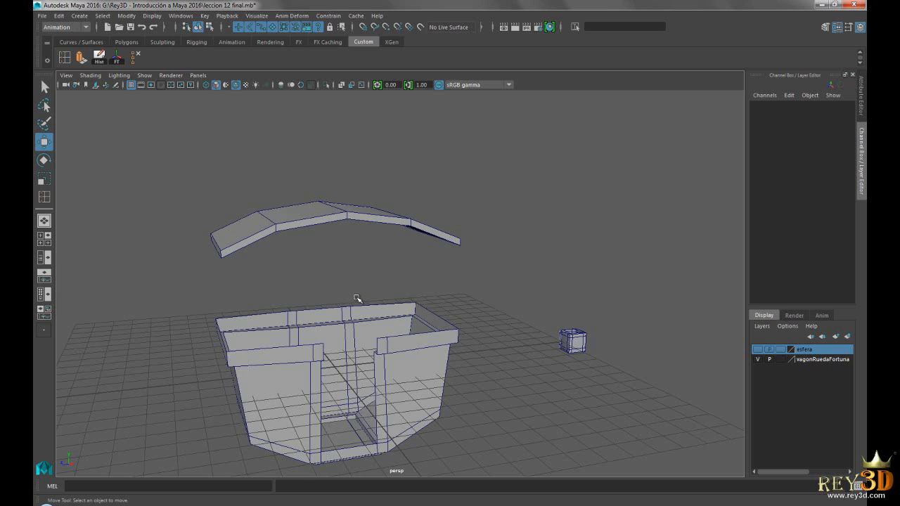
Step: Delete the small spare cube standing beside the cabin
alt+drag(358, 297, 525, 269)
scroll(561, 268, down, 2)
click(514, 299)
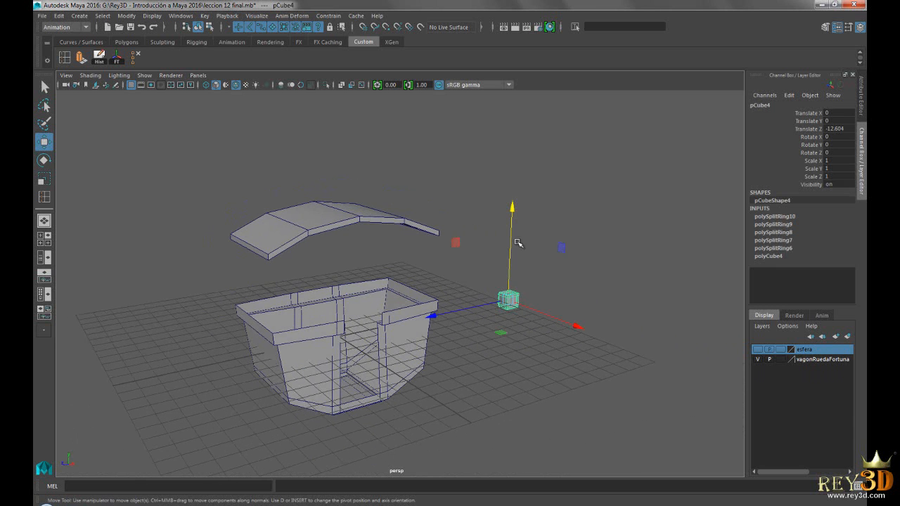
alt+drag(588, 261, 597, 253)
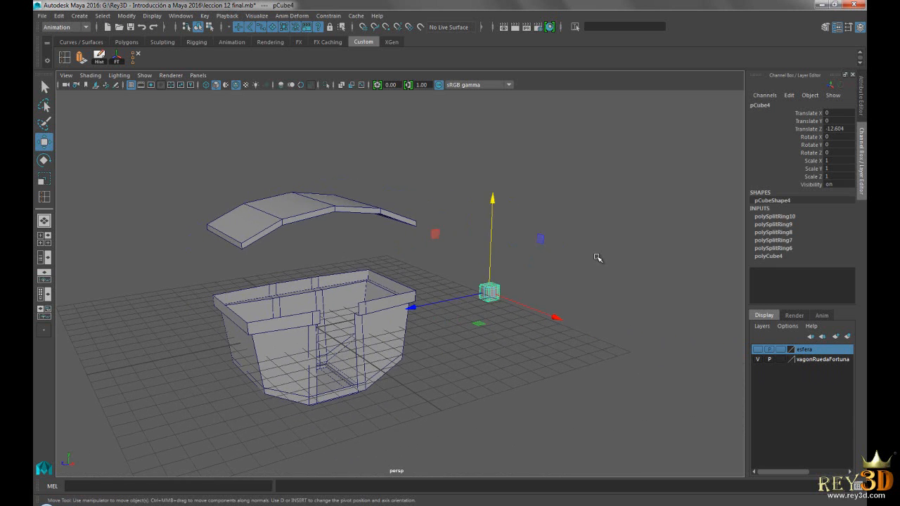
click(598, 257)
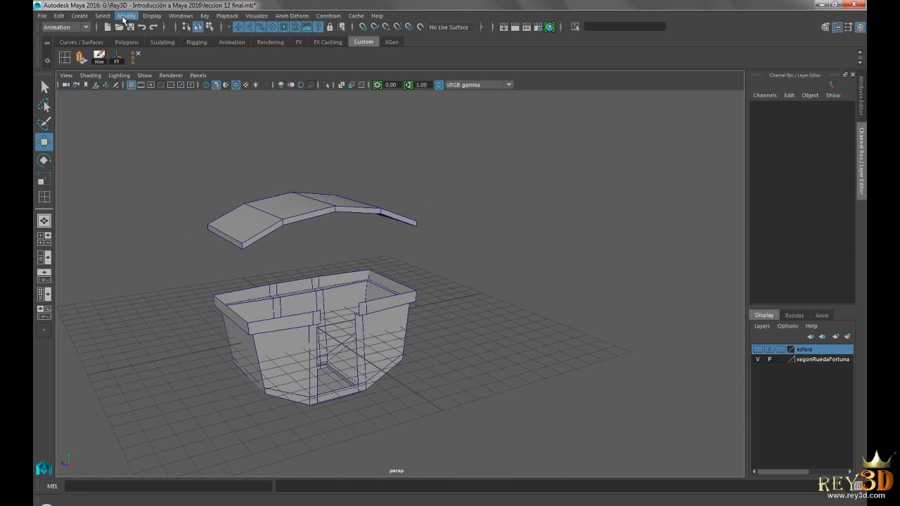
Step: Create a polygon cylinder primitive with the current default settings at the centre of the cabin
click(77, 16)
mouse_move(135, 52)
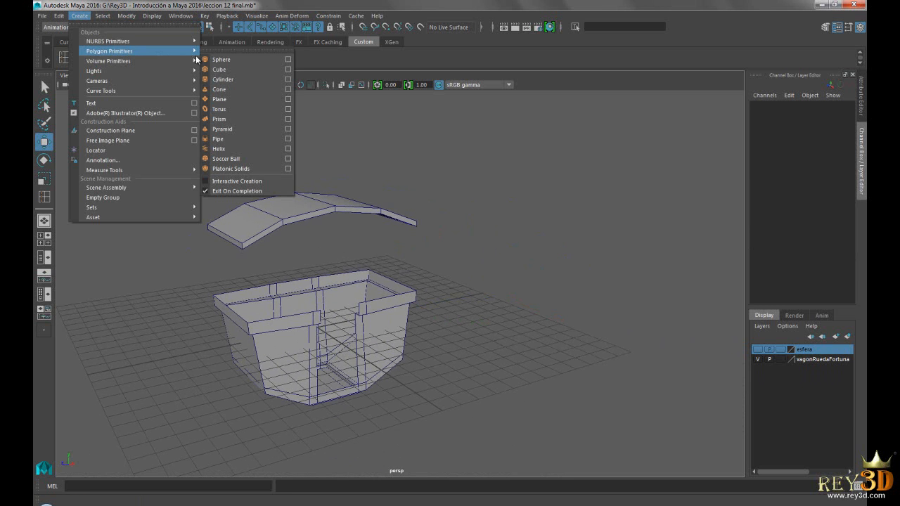
click(248, 78)
scroll(373, 333, up, 4)
alt+drag(376, 264, 352, 246)
scroll(450, 225, up, 2)
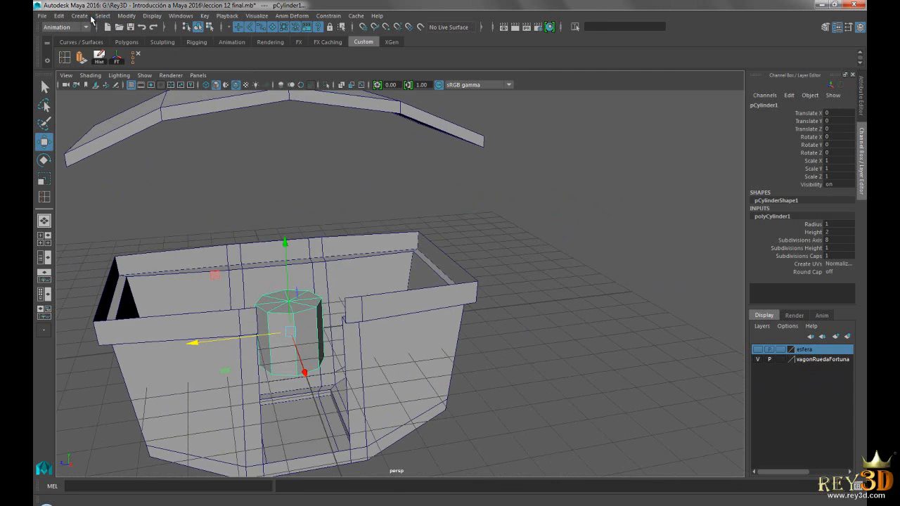
Step: Review the polygon cylinder creation options and close them without creating another cylinder
click(83, 15)
mouse_move(131, 56)
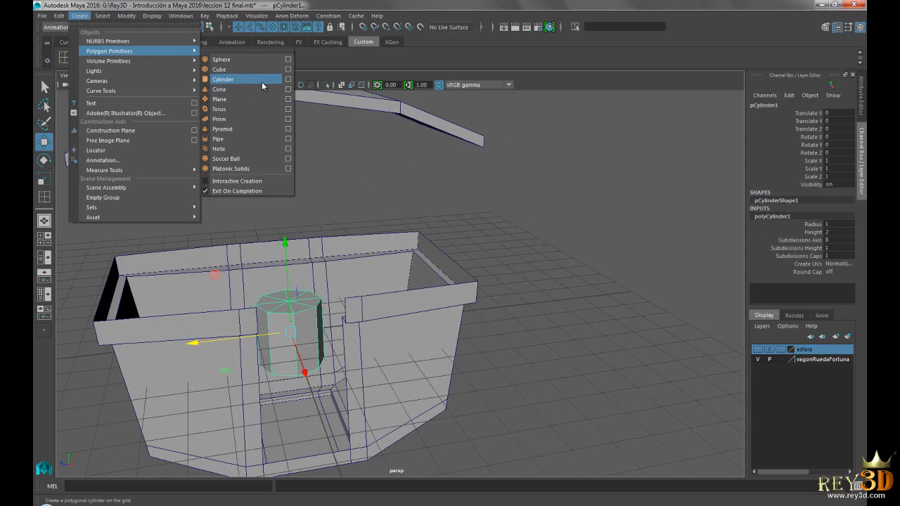
click(289, 79)
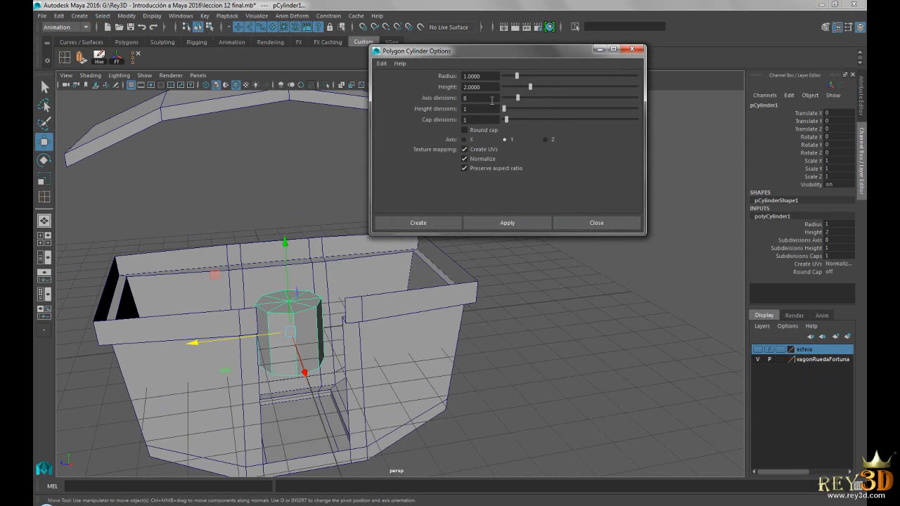
mouse_move(460, 51)
mouse_down()
mouse_move(496, 92)
mouse_move(476, 54)
mouse_up()
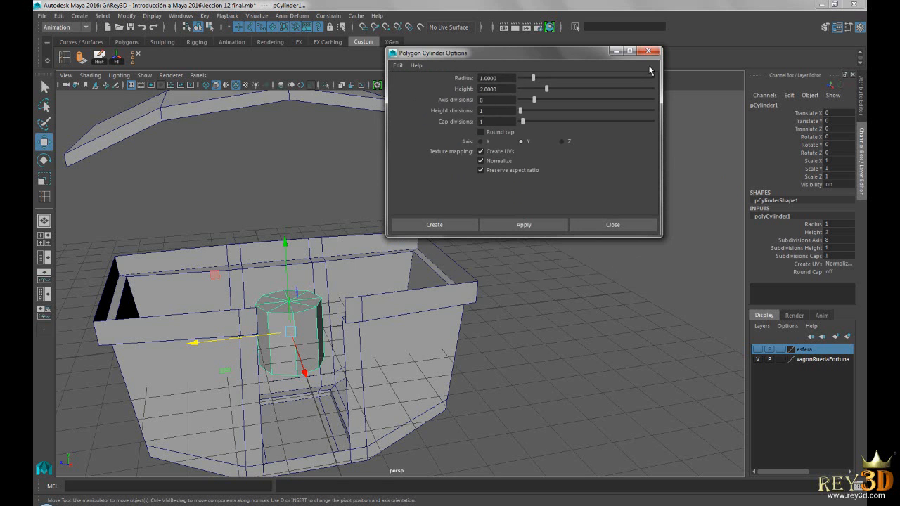
click(648, 50)
scroll(691, 230, up, 5)
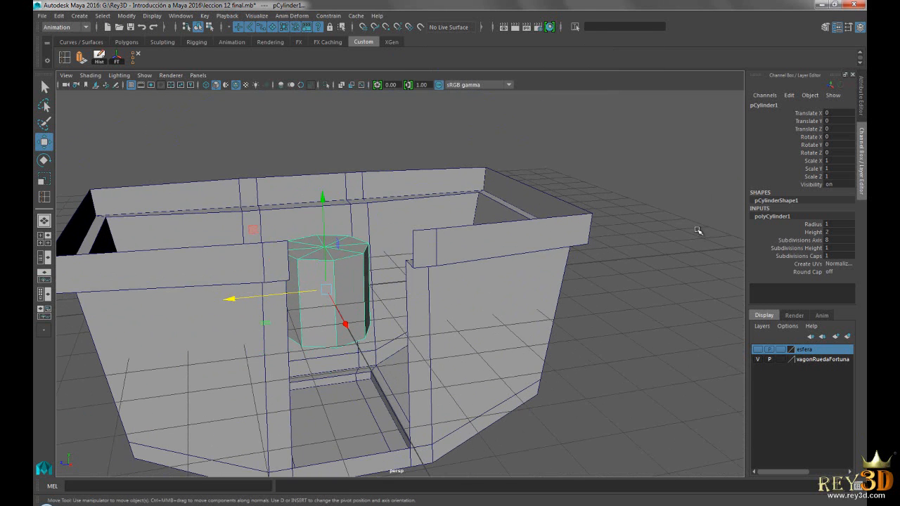
Step: Try 16 axis subdivisions on the cylinder and return the value to 8
double_click(829, 240)
text(16)
key(Return)
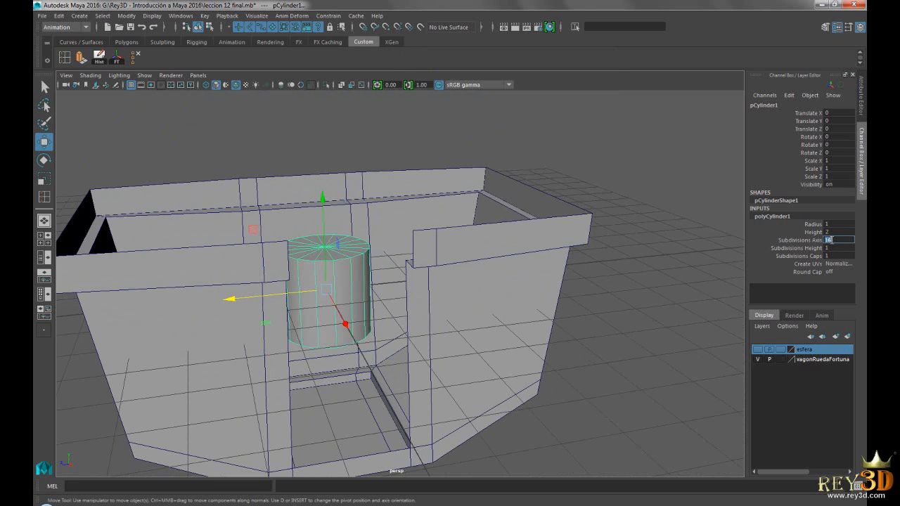
text(8)
key(Return)
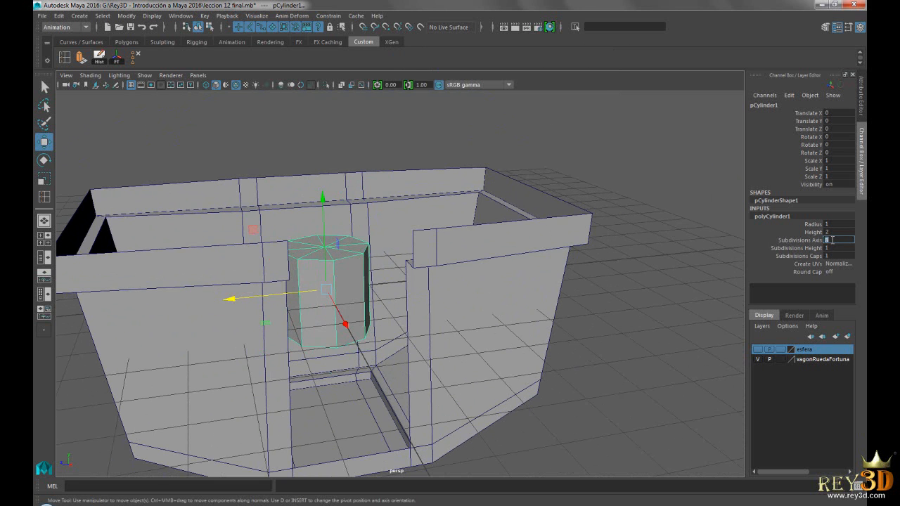
Step: Raise the cylinder to about Y 7.163 and move it to about X 2.483 at the roof's arched front edge
alt+right_drag(479, 309, 450, 171)
alt+drag(450, 171, 433, 220)
drag(362, 245, 358, 11)
alt+drag(408, 208, 414, 294)
drag(487, 269, 553, 300)
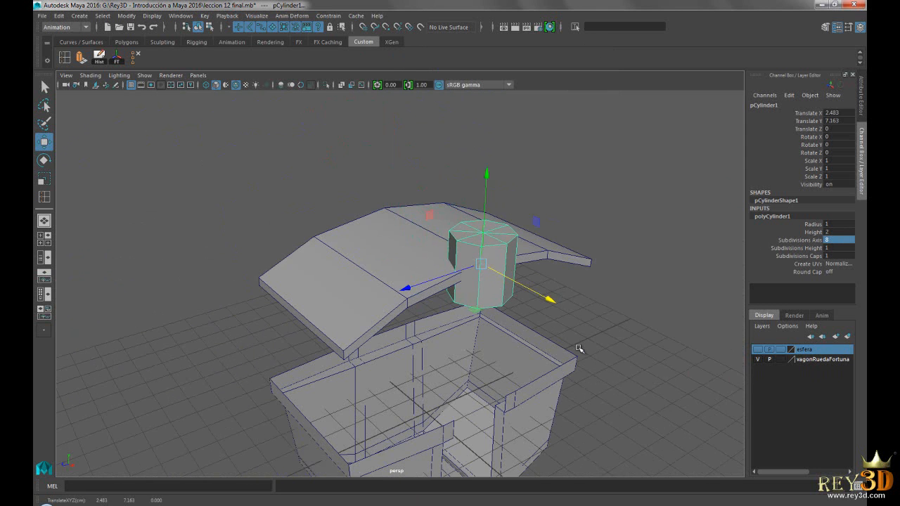
alt+middle_drag(574, 342, 497, 296)
Step: Rotate the cylinder to lie horizontally, setting its Z rotation to exactly -90
click(44, 160)
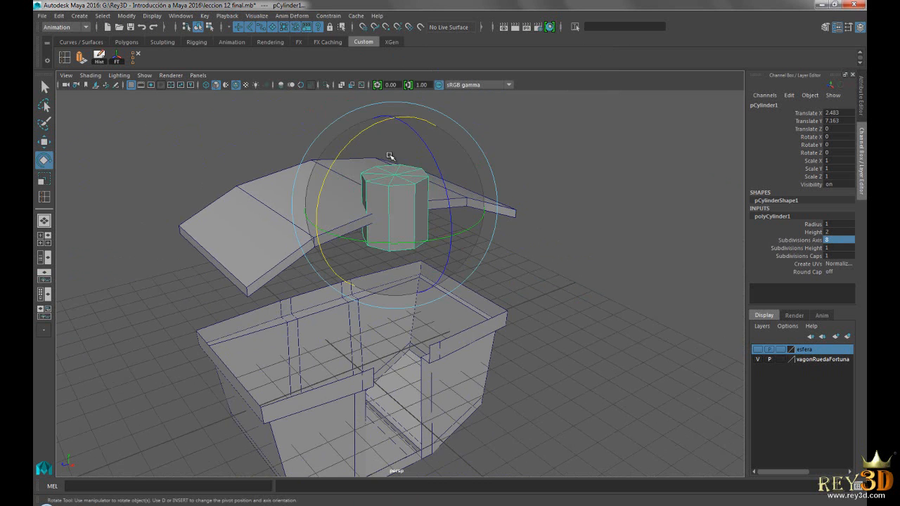
drag(426, 155, 464, 275)
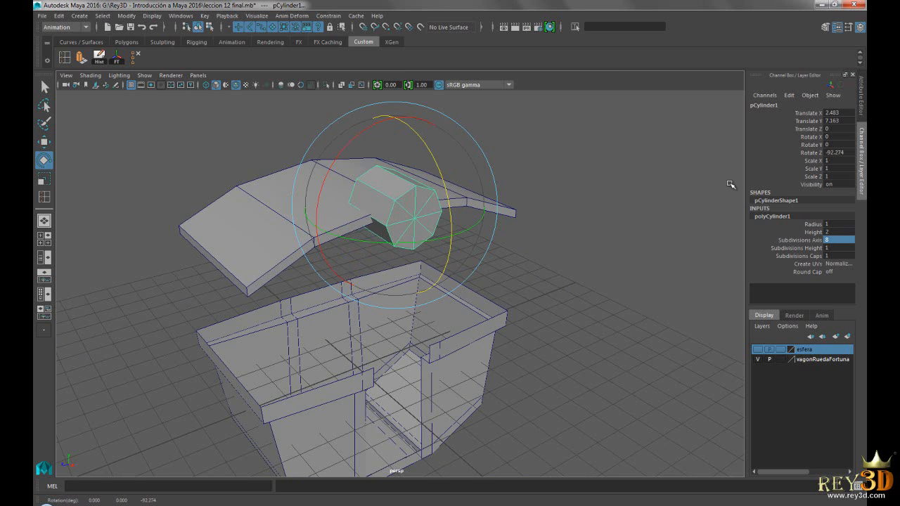
double_click(836, 152)
text(-90)
key(Return)
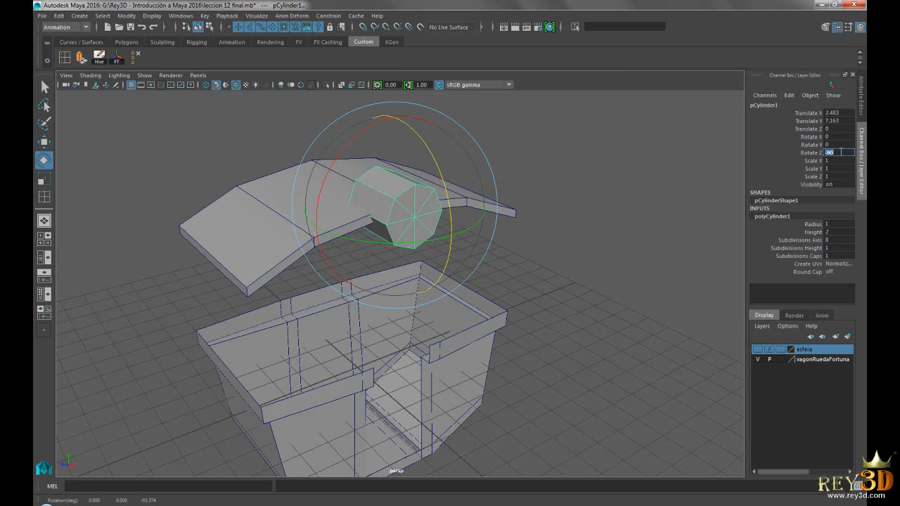
Step: Scale the cylinder down to about 0.432 in X and Z and flatten it to about 0.152 in Y
alt+right_drag(548, 227, 453, 213)
alt+drag(454, 213, 396, 215)
alt+right_drag(395, 215, 538, 275)
click(43, 180)
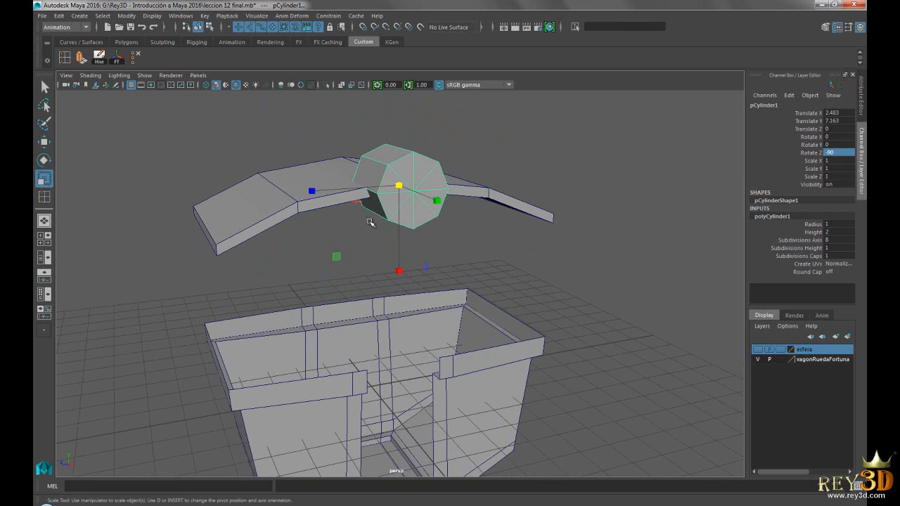
alt+right_drag(396, 205, 412, 237)
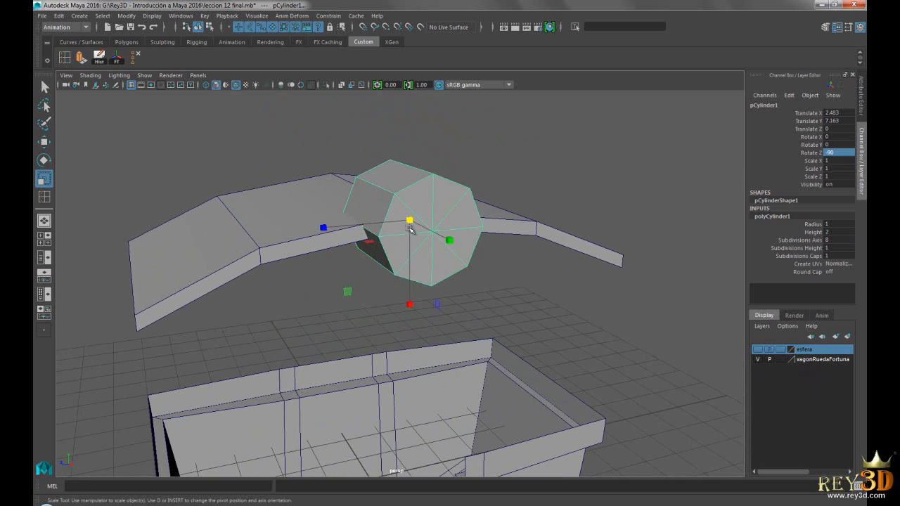
mouse_move(411, 220)
mouse_down()
mouse_move(331, 232)
mouse_move(438, 255)
mouse_move(534, 225)
mouse_move(563, 232)
mouse_move(417, 231)
mouse_up()
alt+drag(498, 231, 509, 232)
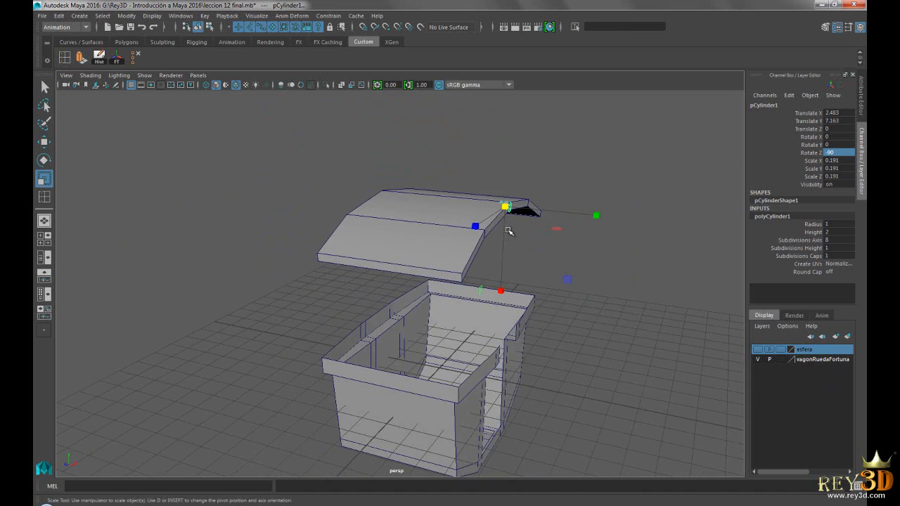
alt+middle_drag(513, 238, 414, 245)
alt+right_drag(414, 245, 440, 229)
alt+drag(440, 229, 411, 277)
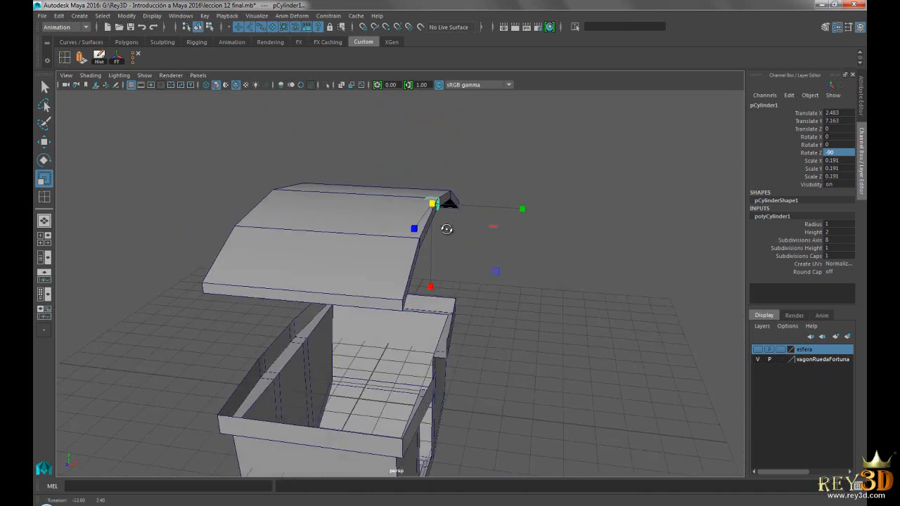
alt+right_drag(362, 279, 391, 283)
alt+drag(392, 283, 420, 282)
drag(375, 252, 378, 253)
alt+drag(440, 281, 448, 262)
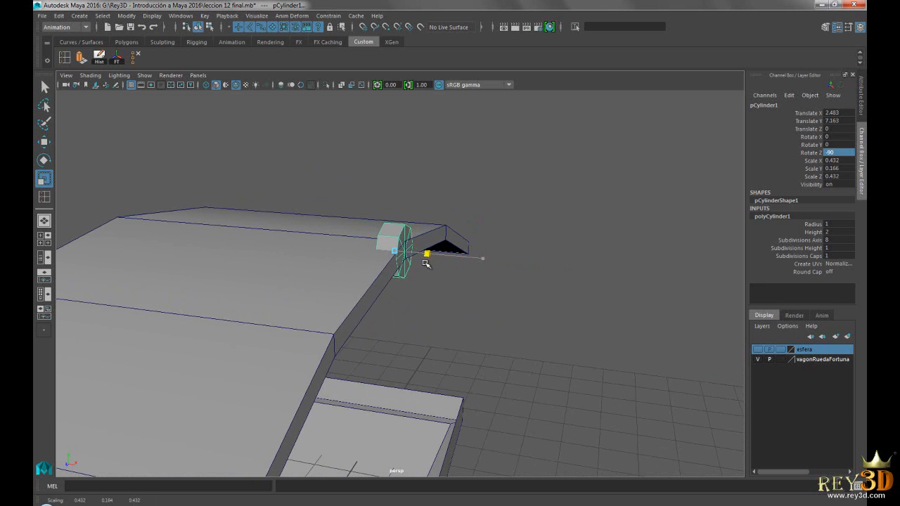
Step: Move the flattened cylinder out from the roof's front edge to about X 3.047 and sideways to about Z -2.553
click(45, 142)
drag(468, 260, 556, 329)
scroll(412, 291, up, 4)
alt+drag(412, 291, 313, 248)
drag(260, 234, 477, 233)
alt+middle_drag(472, 305, 445, 274)
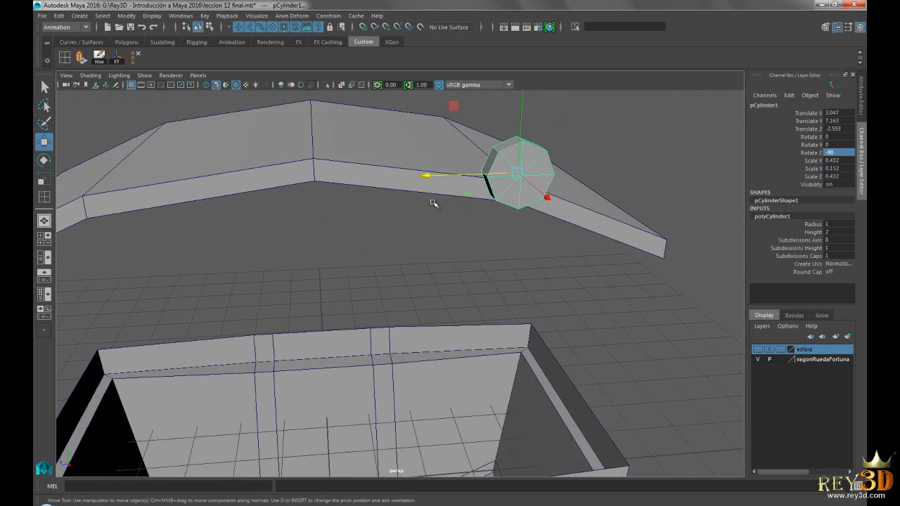
Step: Raise the cylinder above the roof to about Y 8.462 and shift it sideways to about Z -3.331
scroll(415, 233, down, 2)
alt+middle_drag(415, 232, 436, 263)
alt+drag(436, 263, 432, 243)
scroll(432, 244, down, 1)
drag(479, 170, 457, 191)
alt+drag(404, 317, 398, 292)
drag(385, 219, 426, 217)
alt+drag(393, 276, 391, 297)
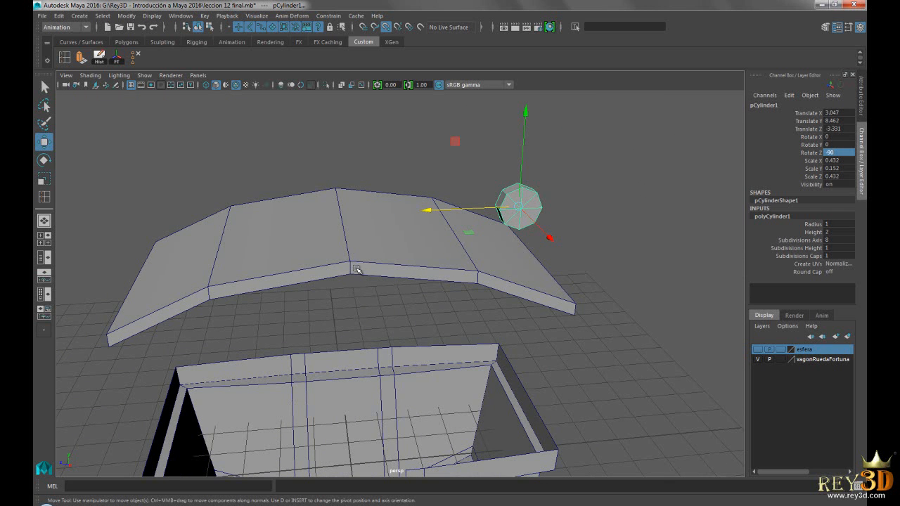
Step: Centre the cylinder on the roof by snapping it along Z to the arch's middle vertex with point snapping
middle_drag(352, 261, 346, 262)
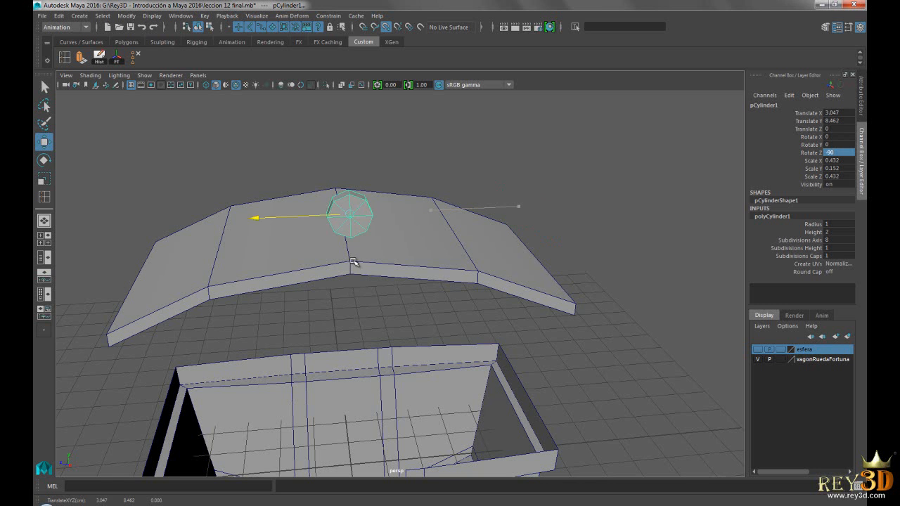
mouse_move(373, 258)
alt+mouse_down()
mouse_move(358, 253)
mouse_move(376, 255)
alt+mouse_up()
mouse_move(261, 210)
mouse_down()
mouse_move(440, 217)
mouse_move(416, 194)
mouse_move(391, 208)
mouse_move(255, 213)
mouse_up()
alt+drag(371, 277, 359, 223)
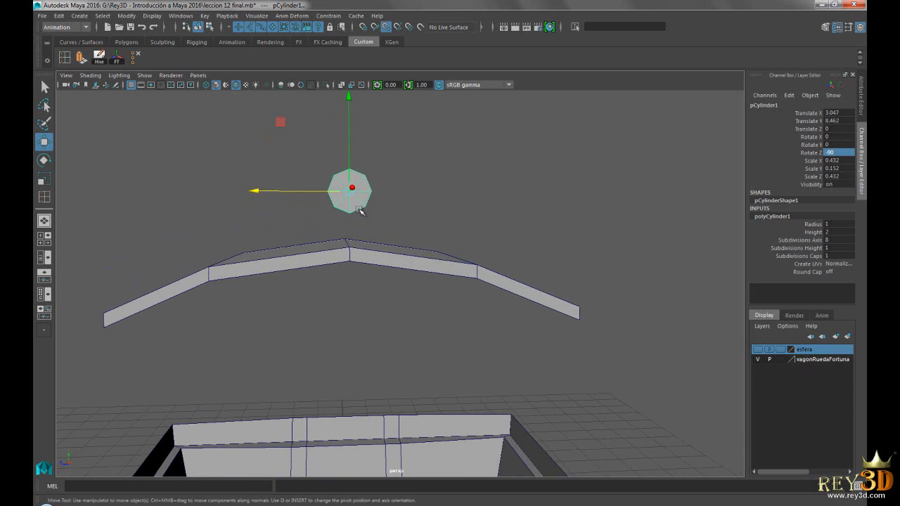
Step: Turn off point snapping and seat the cylinder against the peak of the roof's front edge at about X 2.848, Y 7.151
click(390, 31)
alt+drag(390, 262, 416, 270)
alt+middle_drag(475, 310, 476, 290)
alt+drag(475, 289, 456, 266)
drag(422, 109, 418, 190)
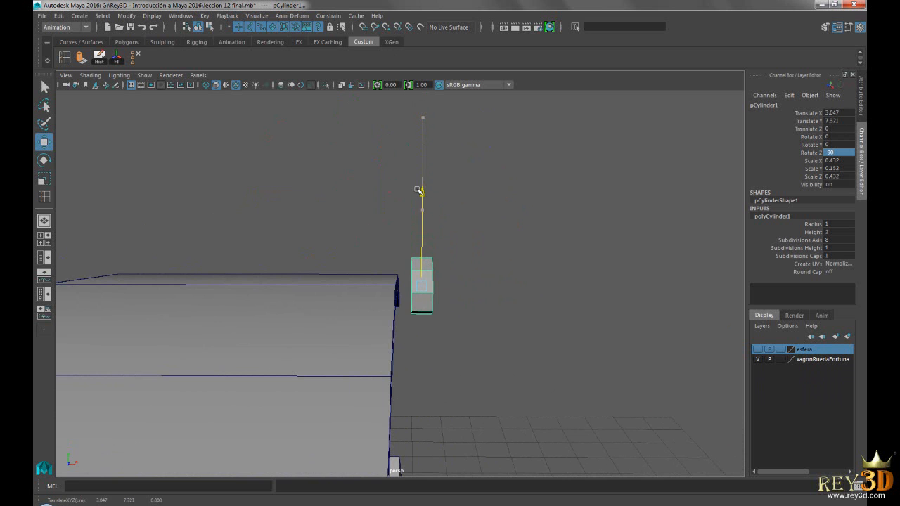
alt+drag(459, 310, 509, 318)
alt+drag(553, 361, 451, 304)
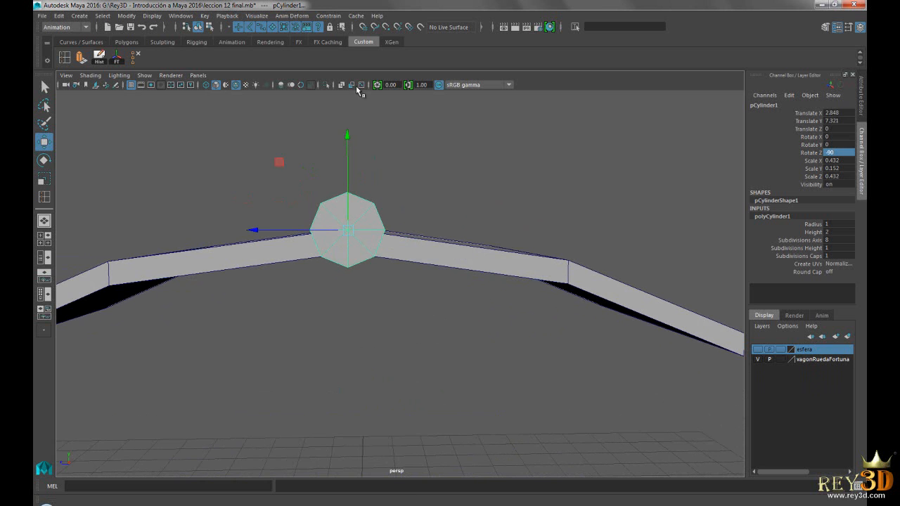
drag(349, 133, 391, 217)
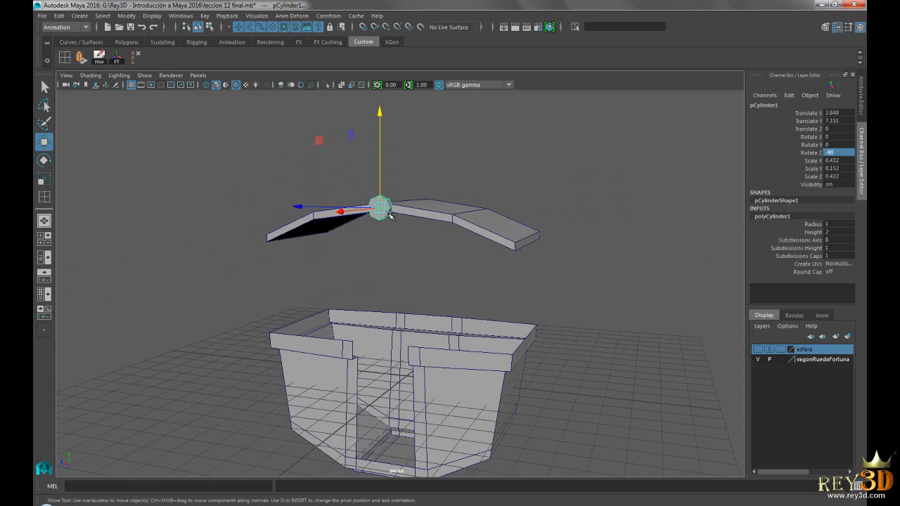
alt+drag(462, 330, 422, 246)
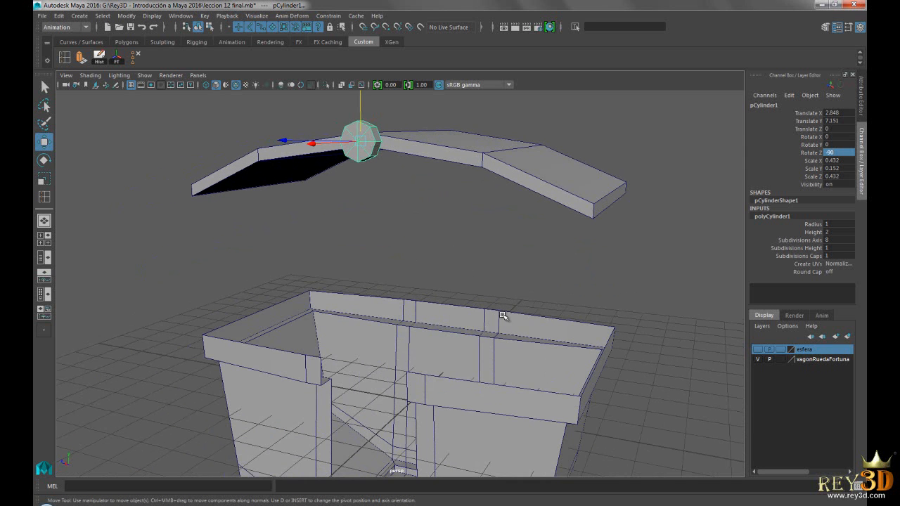
alt+drag(362, 144, 380, 279)
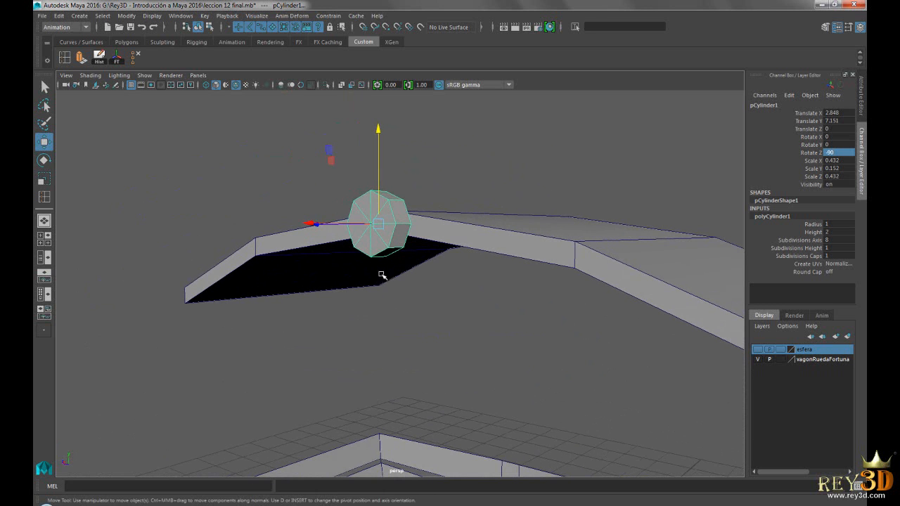
Step: Pick the lower rim faces on either side of the cylinder in turn and return it to object mode
right_drag(401, 234, 401, 253)
click(398, 238)
alt+drag(623, 321, 411, 246)
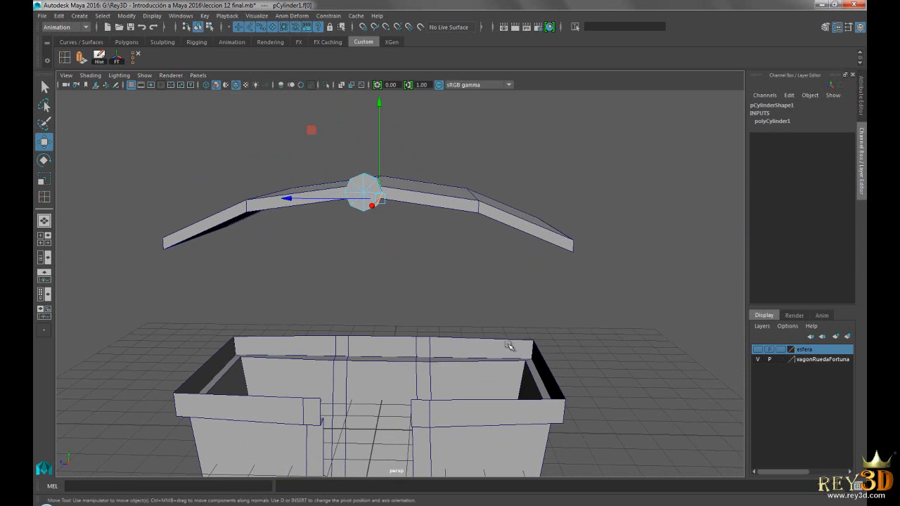
alt+drag(462, 263, 363, 266)
click(359, 224)
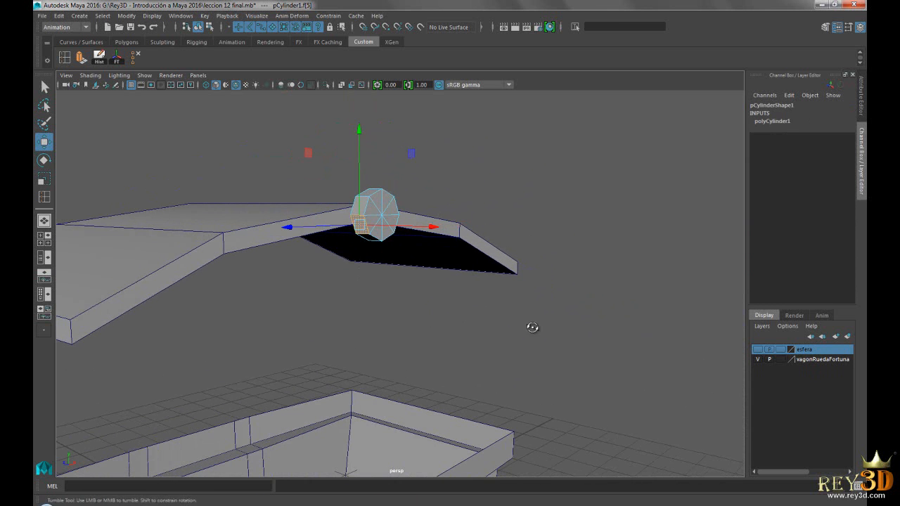
alt+drag(534, 328, 467, 329)
right_drag(404, 213, 474, 175)
alt+drag(492, 311, 497, 257)
click(406, 219)
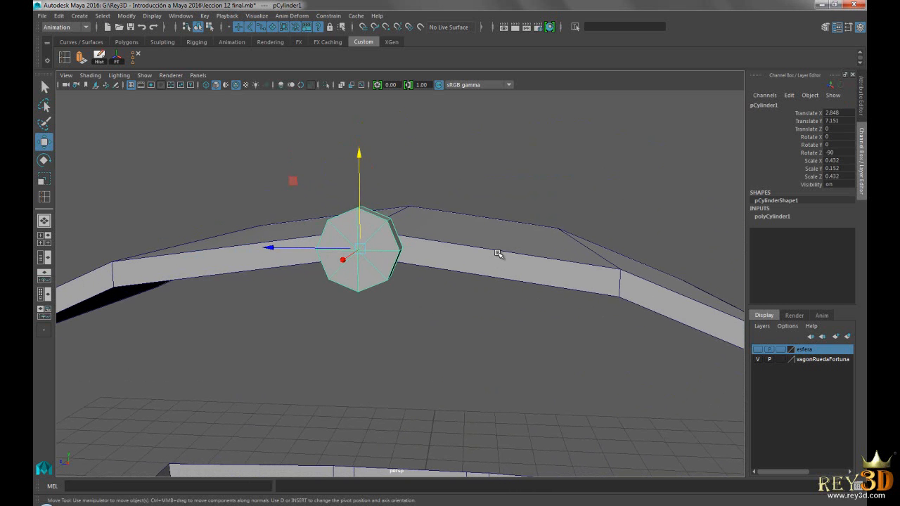
Step: Preview the cylinder with smoothing and switch it back to the unsmoothed display
key(3)
alt+drag(576, 275, 411, 273)
scroll(438, 263, up, 5)
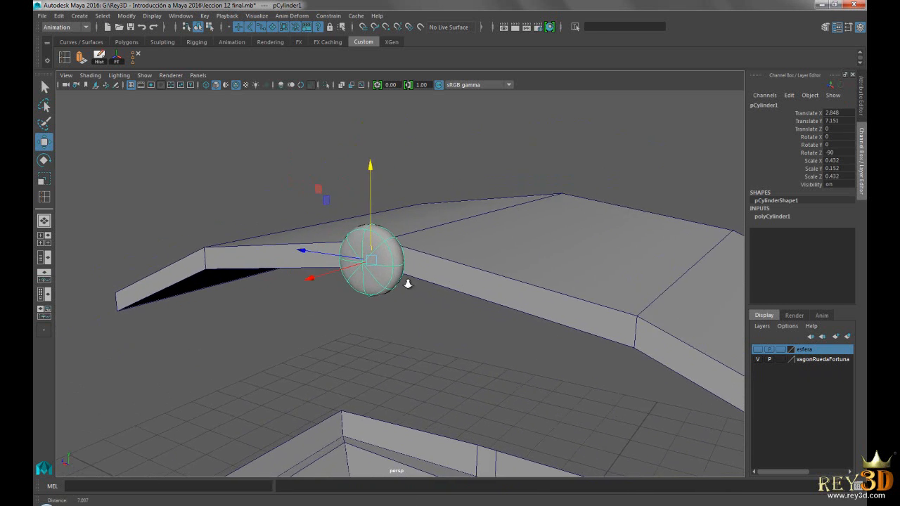
key(1)
alt+drag(500, 227, 433, 232)
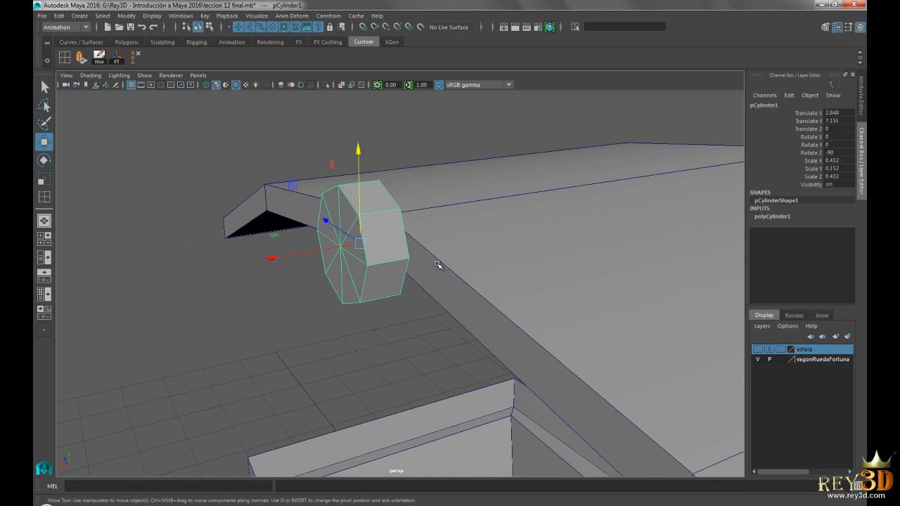
alt+drag(438, 265, 413, 262)
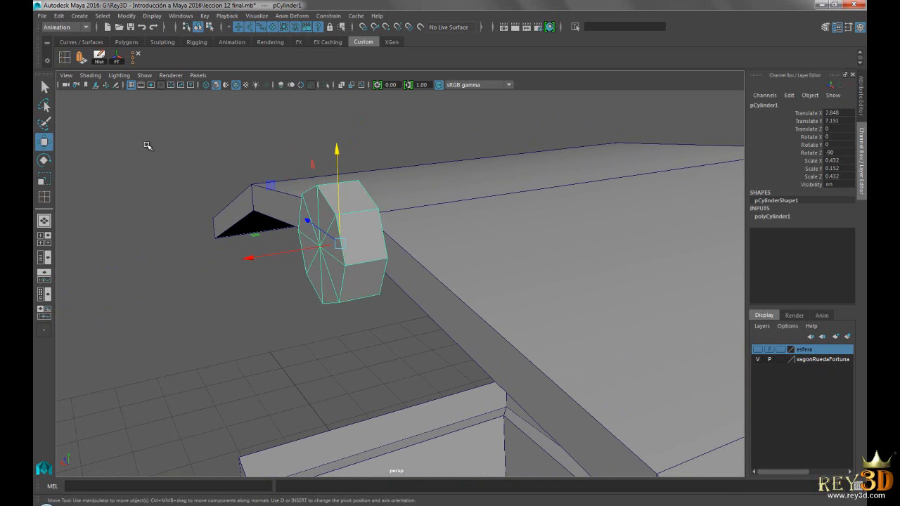
Step: Insert two edge loops around the cylinder, one close to its front rim and one close to its back rim
click(64, 59)
scroll(310, 218, up, 1)
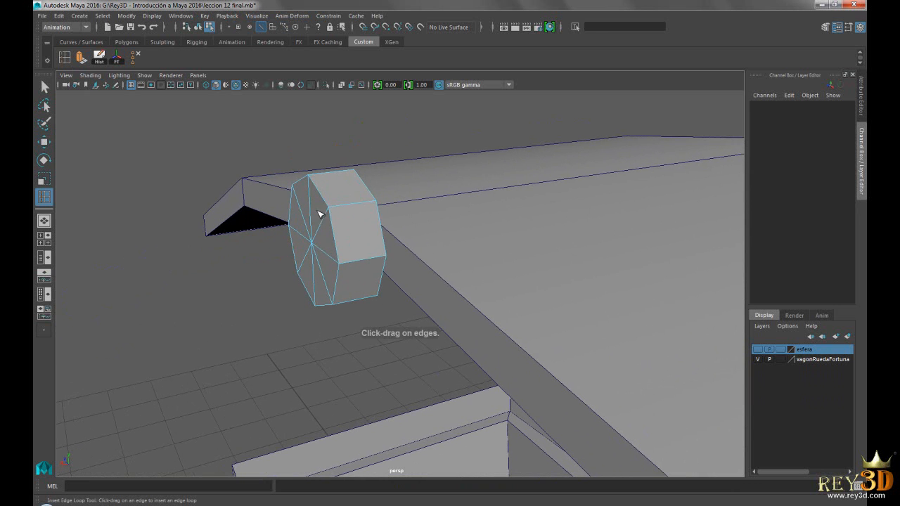
click(335, 209)
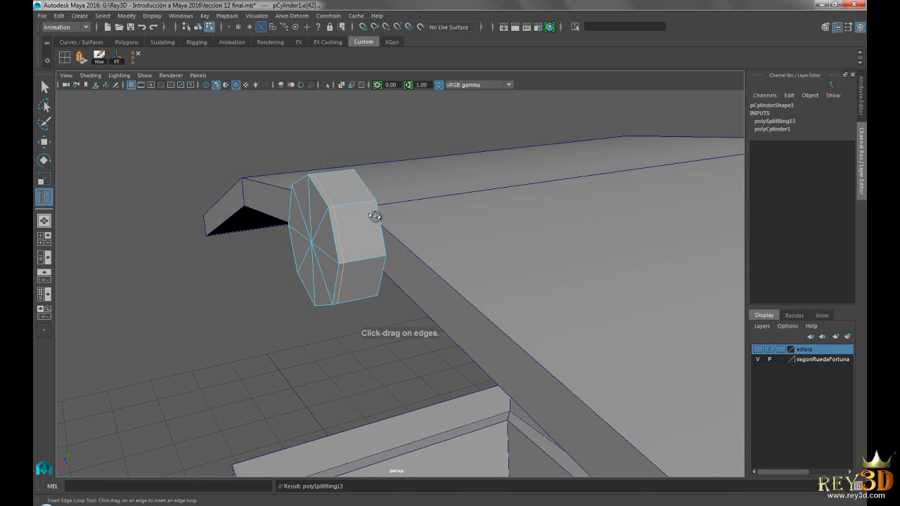
alt+drag(335, 209, 362, 216)
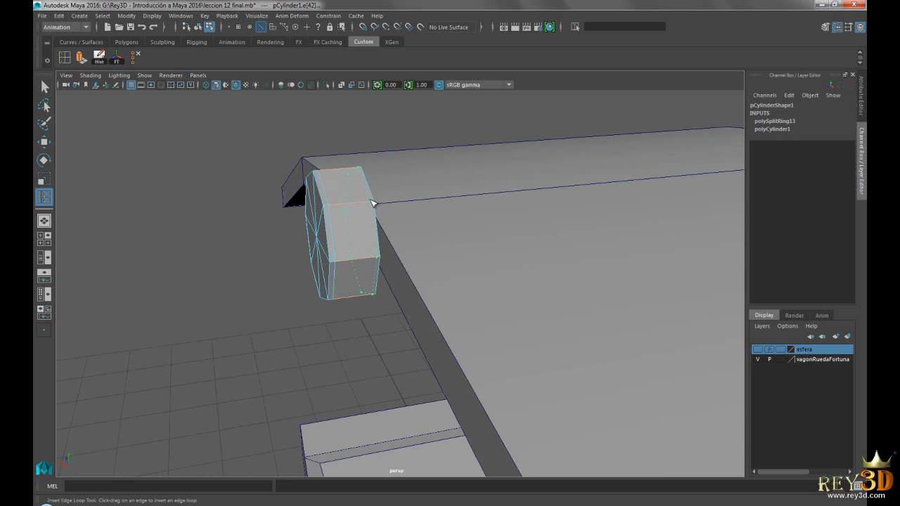
click(371, 203)
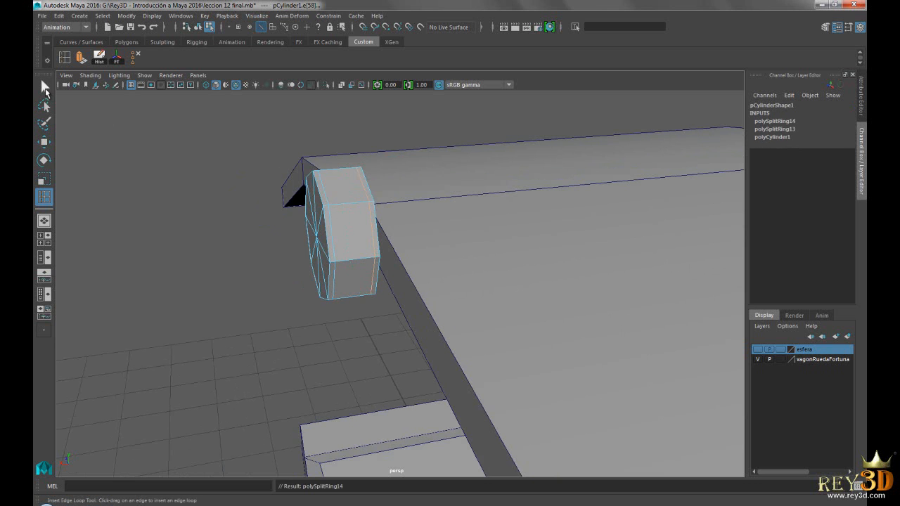
click(44, 88)
alt+drag(351, 262, 355, 213)
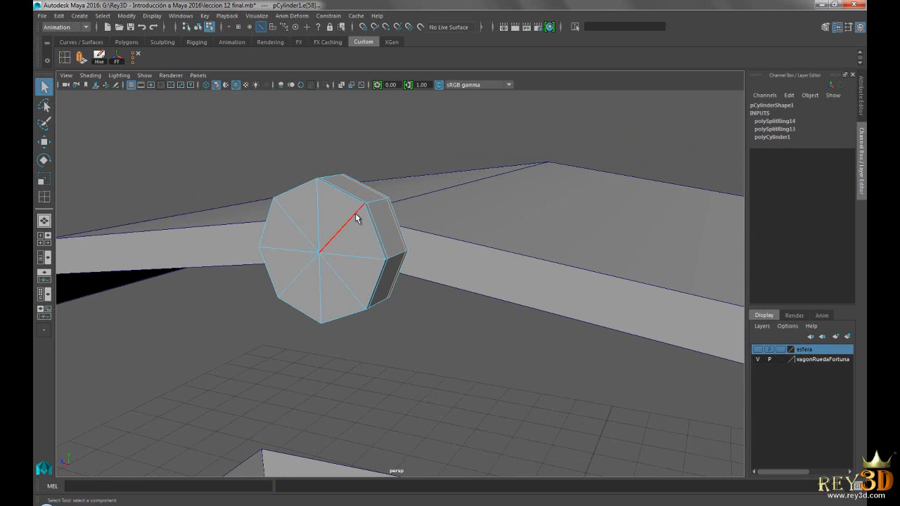
Step: Return the cylinder to object mode, preview it with smoothing and deselect it
click(198, 28)
alt+drag(295, 167, 412, 315)
key(3)
click(394, 148)
mouse_move(470, 283)
alt+mouse_down()
mouse_move(411, 277)
mouse_move(401, 297)
mouse_move(450, 279)
mouse_move(528, 271)
mouse_move(473, 275)
alt+mouse_up()
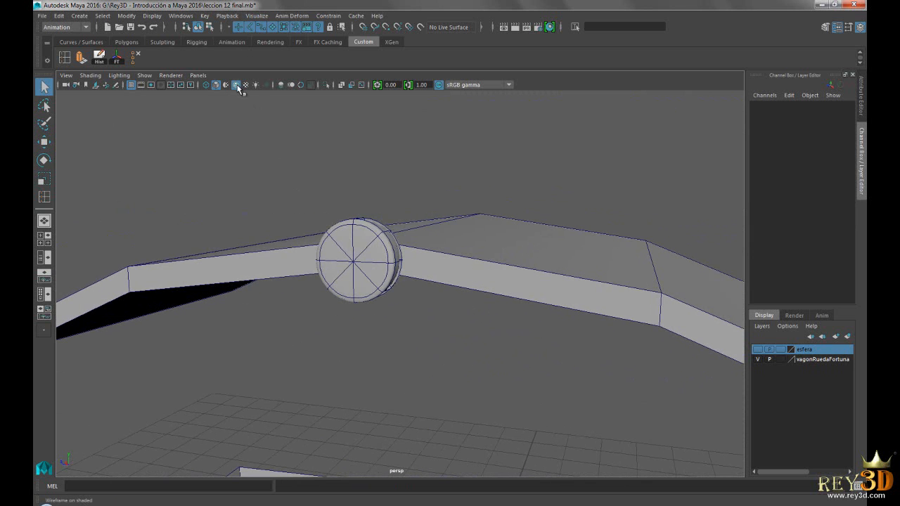
Step: Toggle Wireframe on Shaded for the perspective view several times and leave it turned off
click(236, 85)
click(236, 86)
click(236, 86)
click(236, 87)
click(236, 86)
click(91, 76)
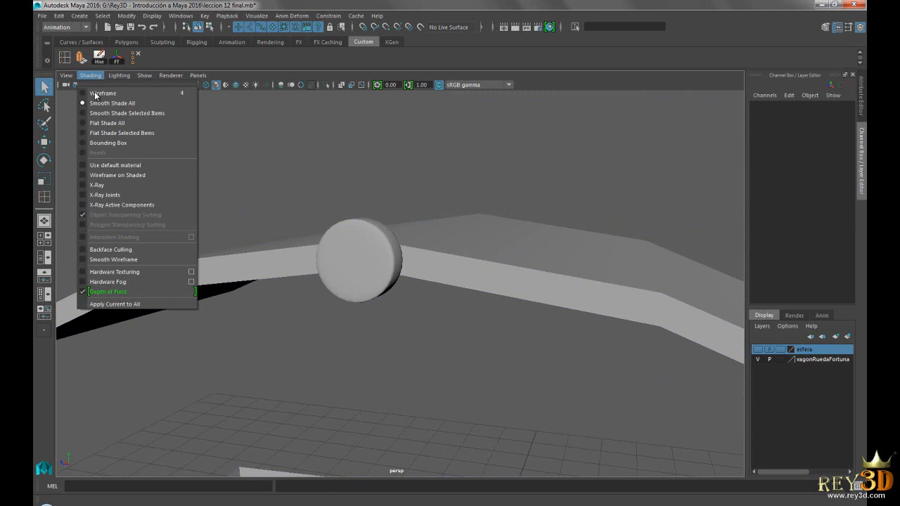
click(143, 174)
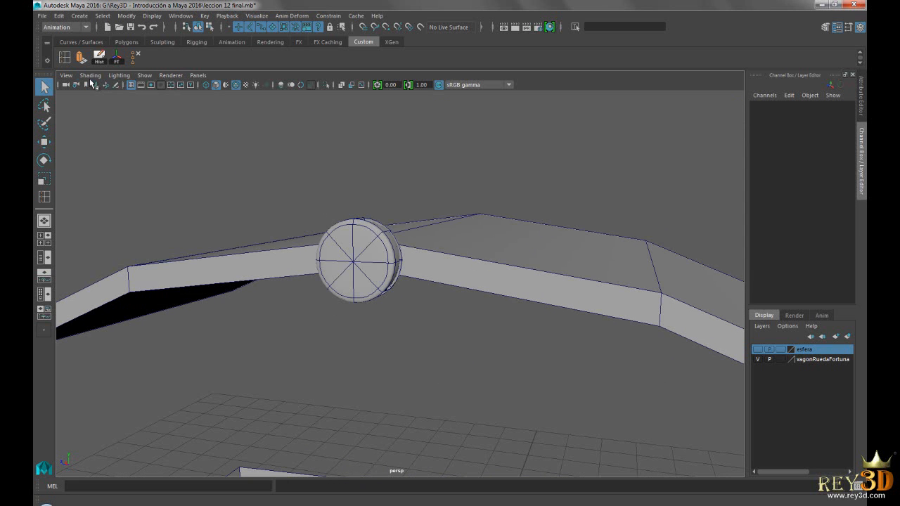
click(90, 75)
click(142, 175)
Step: Examine the whole cabin with the smoothed cylinder on the roof from several angles
mouse_move(472, 293)
alt+mouse_down()
mouse_move(511, 316)
mouse_move(513, 371)
mouse_move(426, 277)
mouse_move(540, 277)
mouse_move(433, 279)
mouse_move(388, 215)
alt+mouse_up()
alt+drag(431, 289, 392, 204)
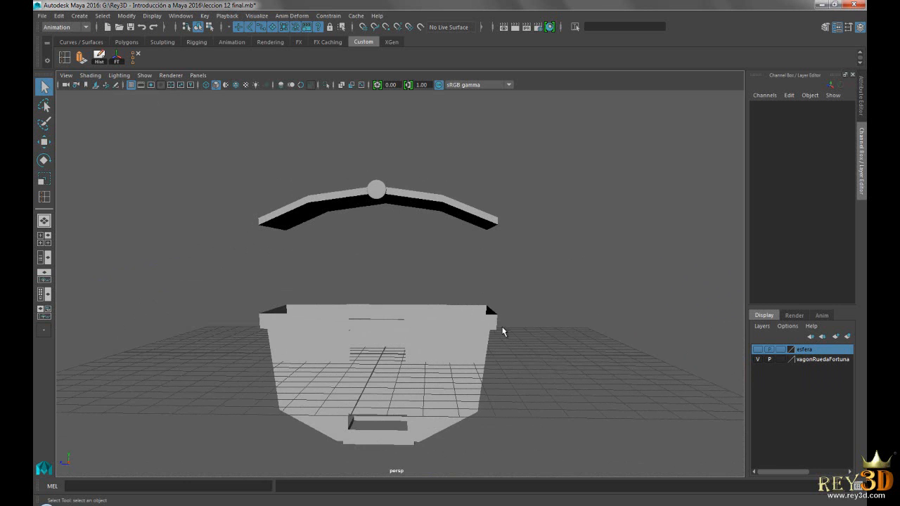
alt+drag(472, 161, 409, 180)
alt+right_drag(408, 179, 498, 159)
alt+middle_drag(498, 159, 390, 297)
alt+drag(390, 297, 465, 285)
alt+right_drag(465, 284, 504, 322)
alt+drag(504, 322, 425, 252)
Step: Return the cylinder to its unsmoothed display and turn on Wireframe on Shaded in the perspective view
click(426, 252)
key(1)
alt+drag(516, 276, 517, 318)
scroll(540, 295, up, 3)
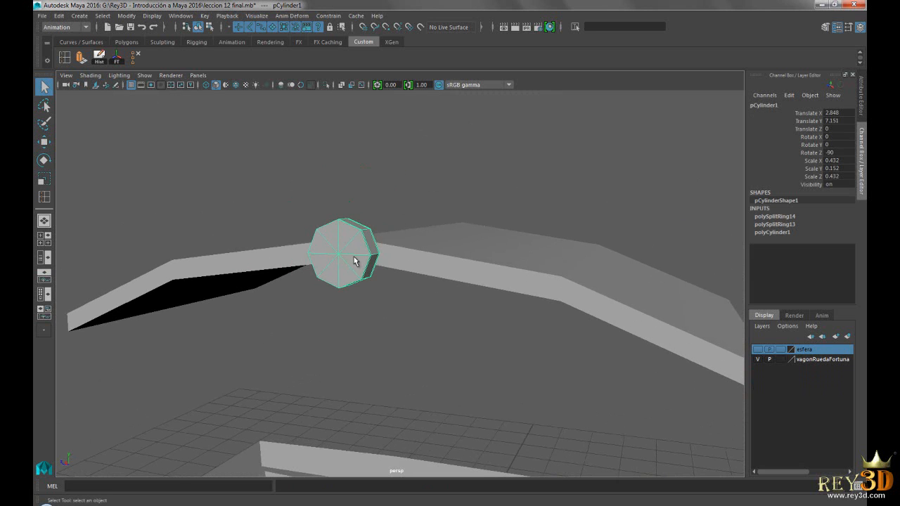
alt+drag(344, 261, 366, 199)
click(235, 85)
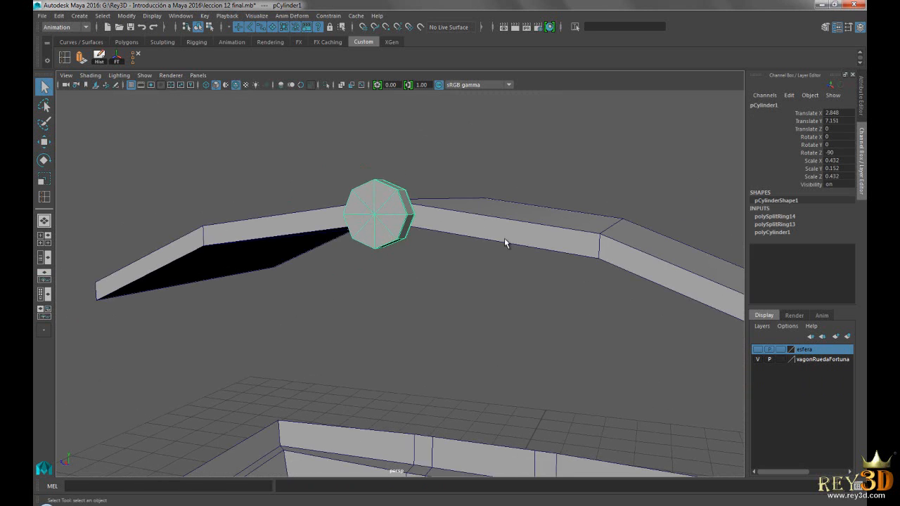
Step: Switch the cylinder to face mode and select its lower wide rim face on the negative Z side
alt+right_drag(643, 278, 375, 287)
alt+middle_drag(490, 336, 490, 285)
click(504, 257)
alt+drag(504, 257, 467, 252)
scroll(466, 285, up, 3)
alt+middle_drag(457, 251, 445, 311)
scroll(440, 307, up, 4)
alt+drag(417, 286, 353, 198)
right_drag(355, 203, 353, 227)
click(366, 213)
Step: In the shaded side view, extrude the selected rim face outward to a Local Translate Z of about 6.353
alt+drag(523, 274, 492, 252)
alt+right_drag(587, 307, 450, 240)
key(space)
key(space)
alt+middle_drag(511, 338, 498, 307)
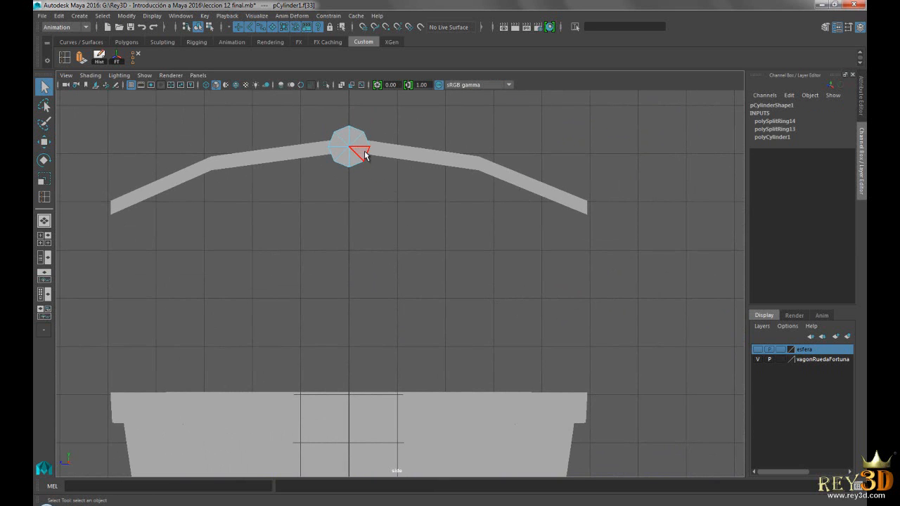
key(4)
alt+middle_drag(377, 178, 384, 183)
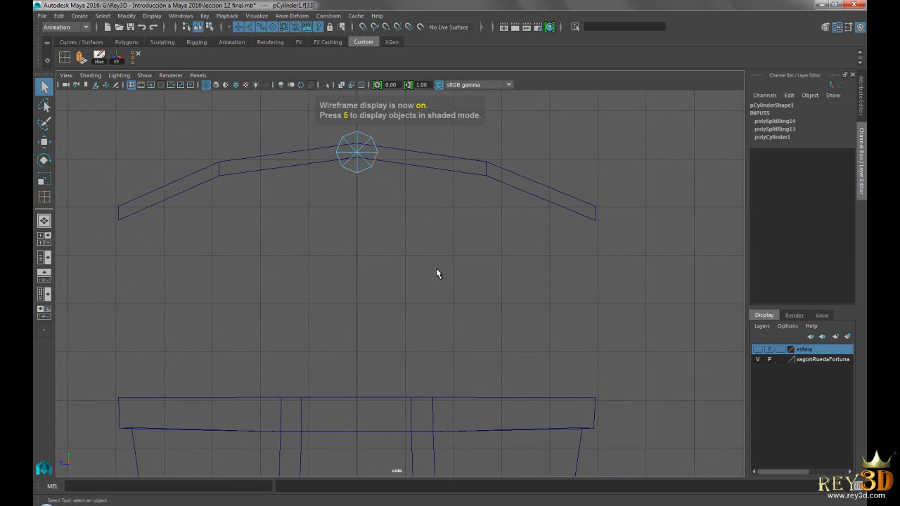
key(5)
scroll(470, 295, down, 3)
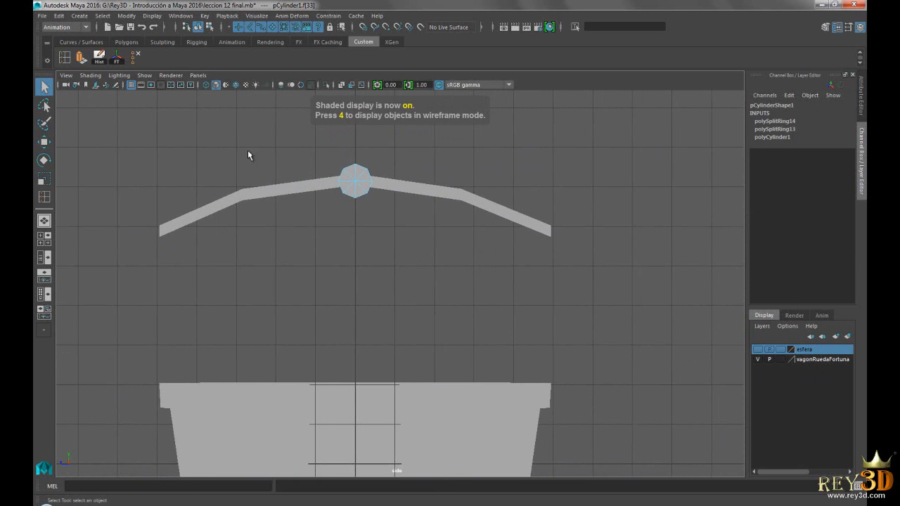
click(82, 58)
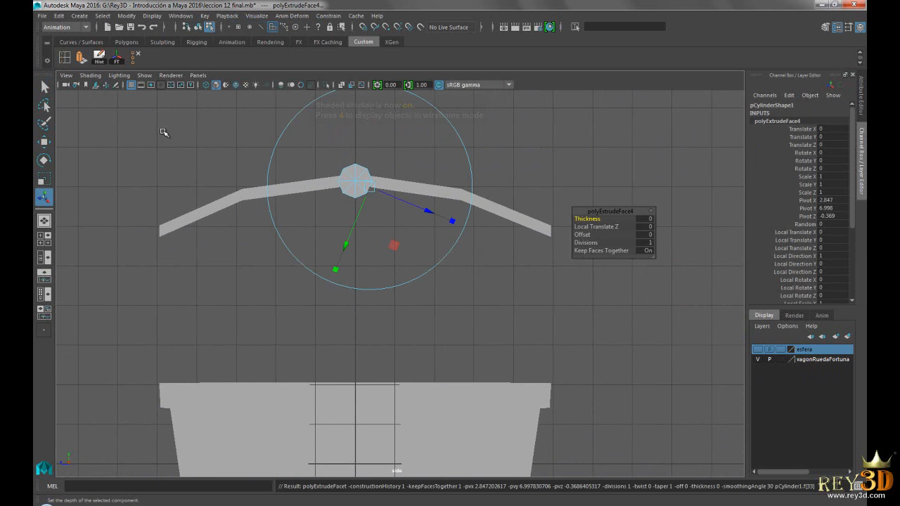
drag(427, 211, 587, 275)
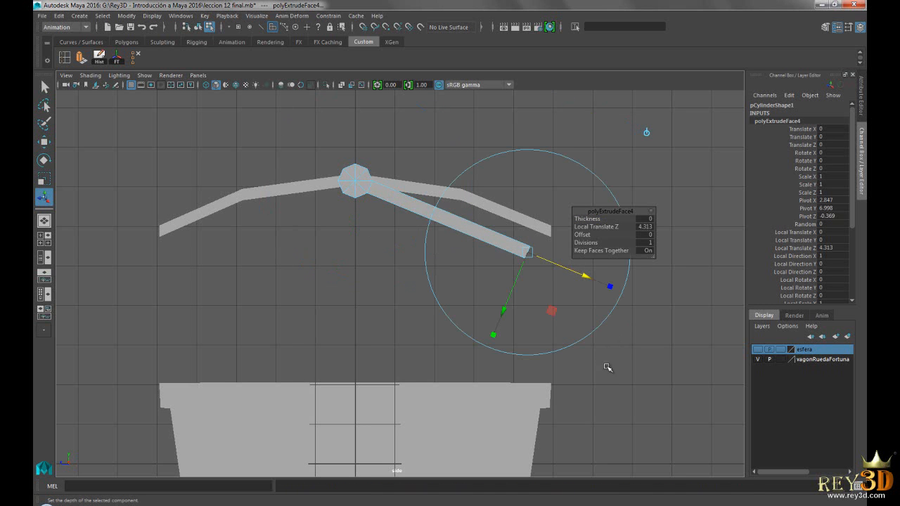
alt+middle_drag(605, 368, 567, 324)
drag(544, 234, 616, 264)
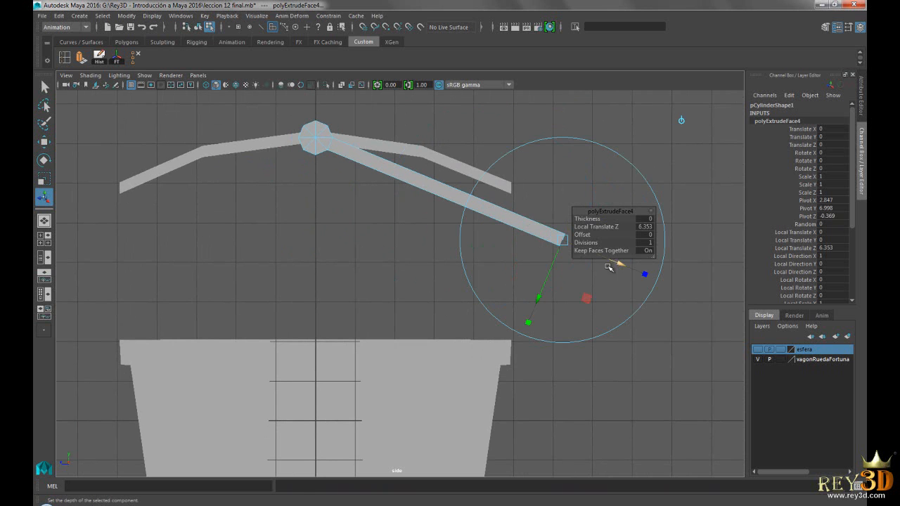
Step: Lower the extruded end onto the basket's upper corner with Local Translate Y about 3.208 and Z about 5.892
drag(540, 297, 458, 377)
drag(568, 371, 557, 372)
drag(479, 396, 475, 408)
Step: Examine how the extruded support runs from the hub to the basket's rim in the perspective and side views
key(space)
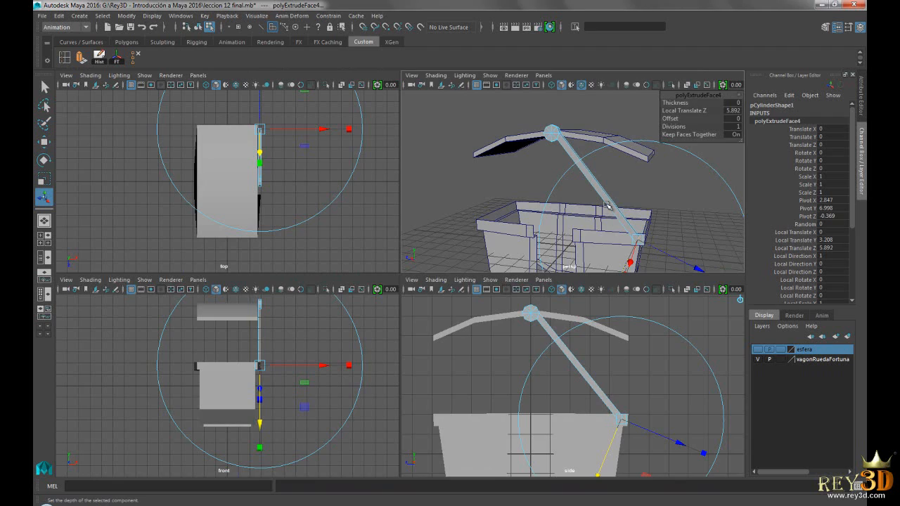
key(space)
alt+drag(607, 206, 567, 271)
key(space)
key(space)
alt+middle_drag(556, 373, 554, 352)
alt+right_drag(484, 317, 530, 311)
key(space)
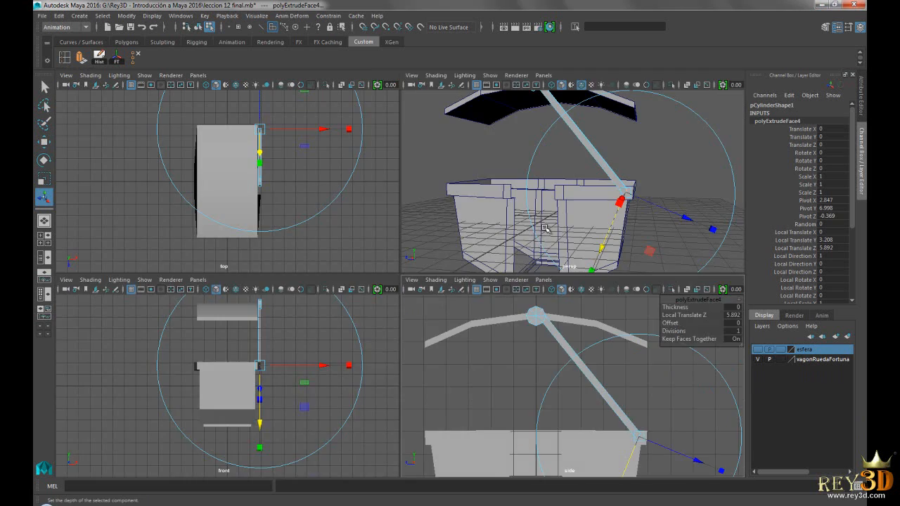
key(space)
alt+drag(536, 205, 356, 229)
alt+right_drag(355, 230, 415, 249)
alt+drag(416, 249, 431, 243)
alt+right_drag(394, 236, 412, 242)
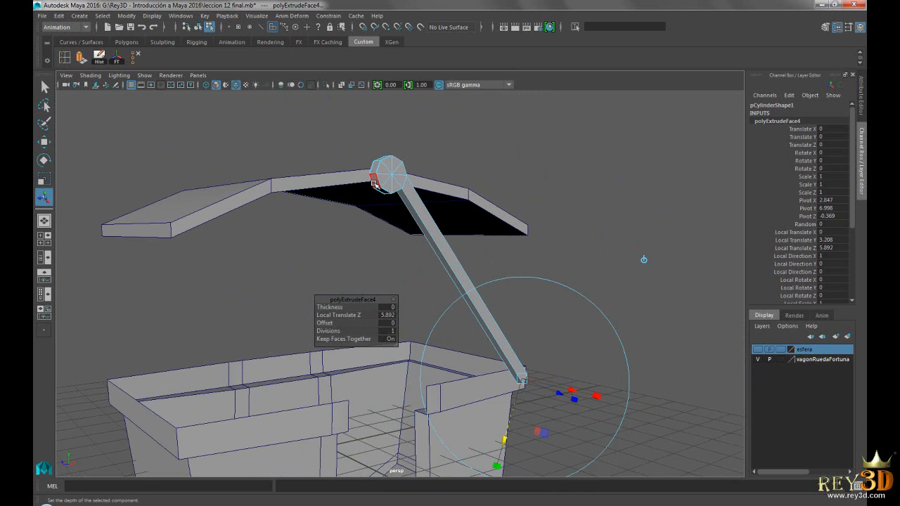
Step: Pick the hub's face on the side opposite the support and examine the hub from the front
click(374, 184)
alt+drag(558, 232, 512, 255)
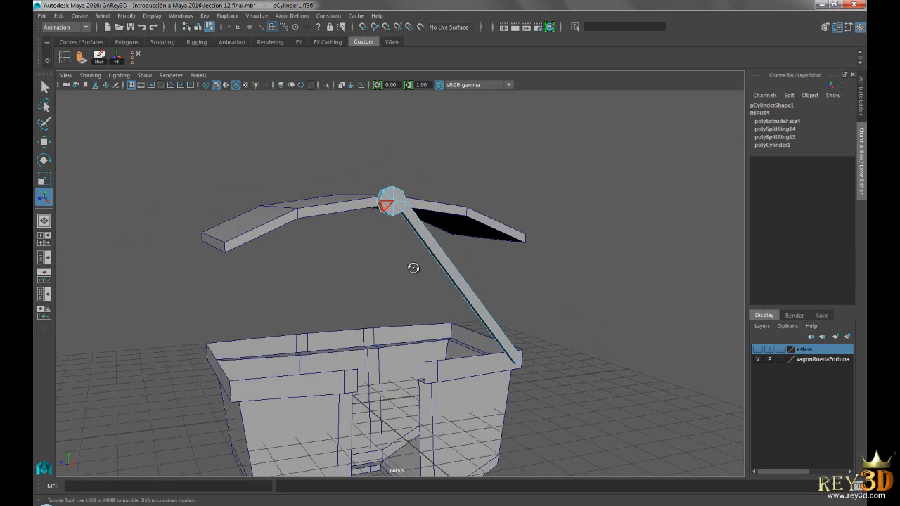
alt+drag(417, 269, 335, 268)
mouse_move(506, 244)
alt+mouse_down()
mouse_move(483, 251)
mouse_move(498, 251)
alt+mouse_up()
alt+right_drag(475, 254, 486, 261)
alt+middle_drag(497, 244, 498, 316)
alt+right_drag(420, 310, 452, 311)
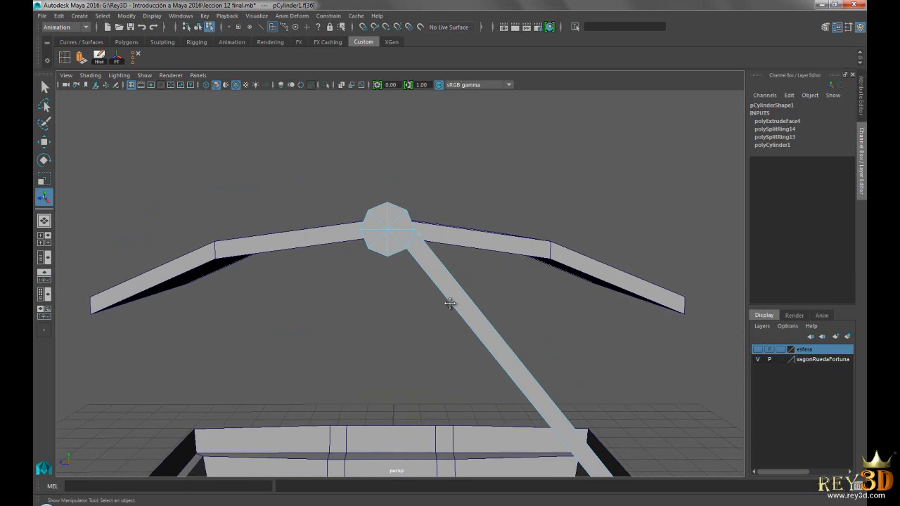
alt+middle_drag(452, 311, 436, 243)
alt+right_drag(436, 243, 415, 239)
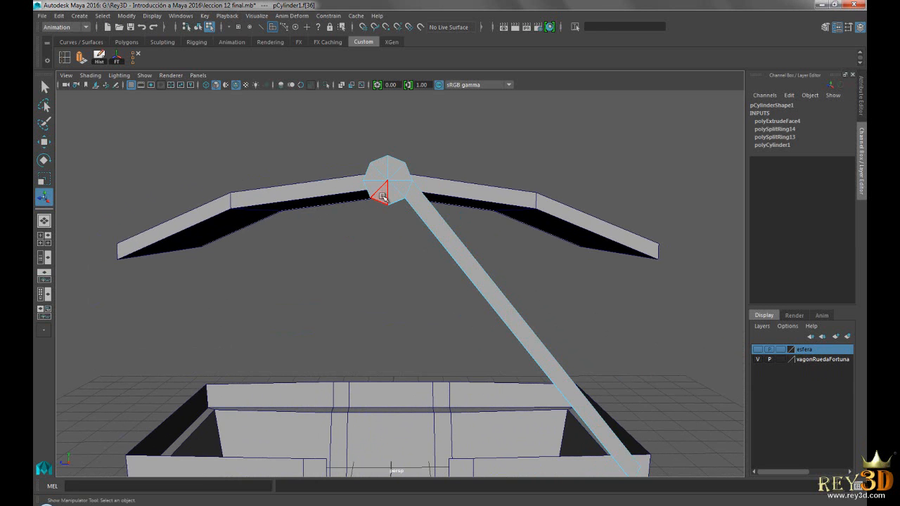
alt+middle_drag(420, 220, 416, 249)
mouse_move(417, 249)
alt+mouse_down()
mouse_move(408, 255)
mouse_move(410, 239)
alt+mouse_up()
alt+middle_drag(467, 256, 452, 232)
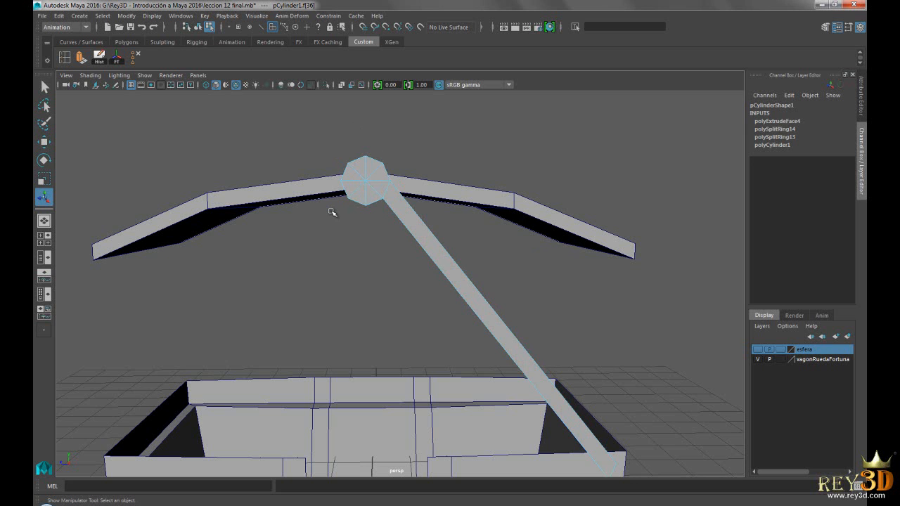
Step: Delete the faces of the hub half opposite the support and return the hub to object mode
alt+middle_drag(364, 219, 362, 231)
alt+drag(351, 206, 351, 211)
drag(305, 140, 414, 190)
click(414, 191)
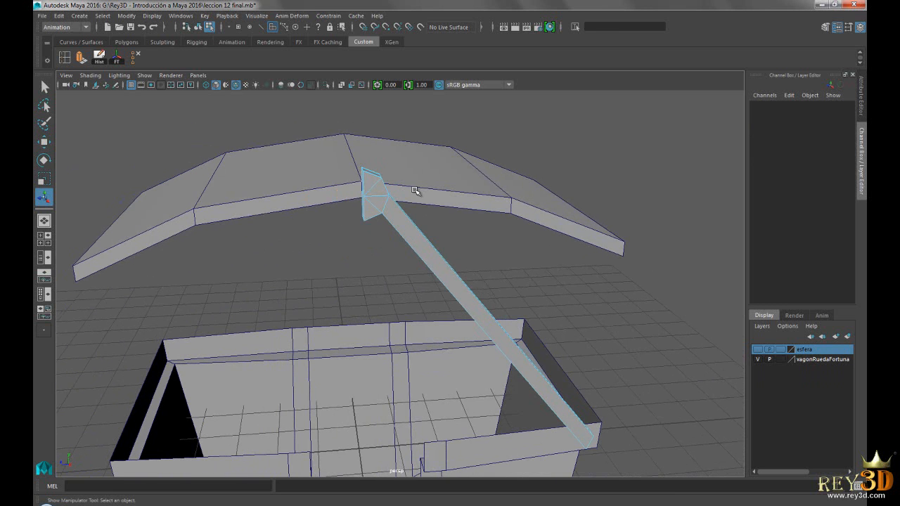
alt+drag(476, 279, 406, 217)
right_click(401, 177)
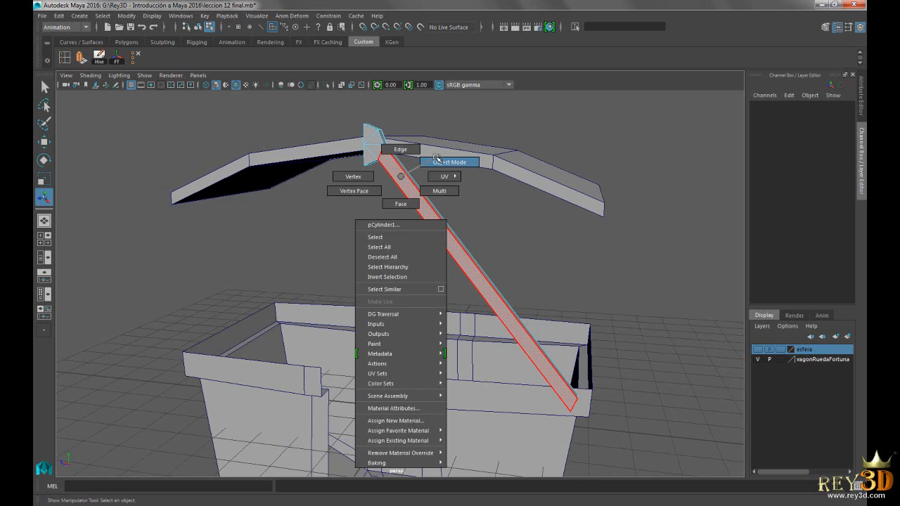
click(449, 162)
click(45, 86)
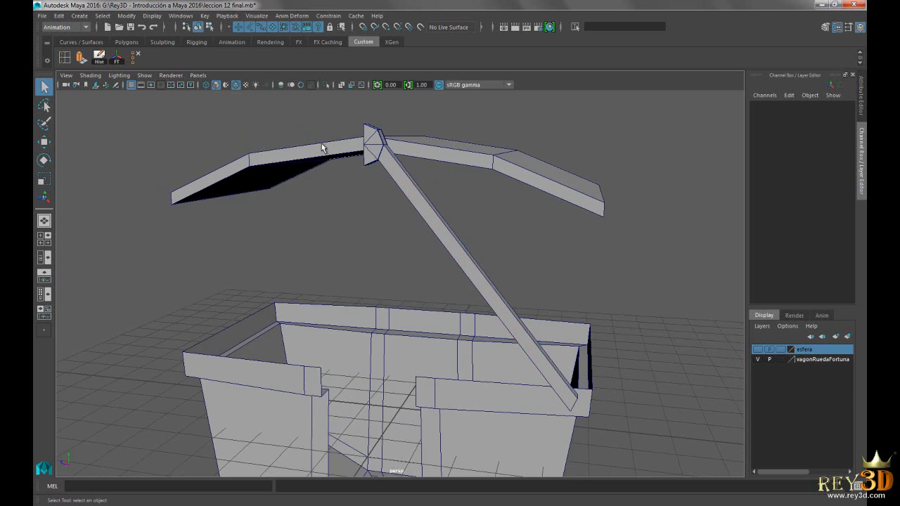
Step: Select the half hub with its support and examine it against the roof and basket from several angles
click(382, 161)
alt+drag(467, 201, 418, 263)
alt+right_drag(418, 263, 428, 238)
alt+drag(427, 238, 471, 249)
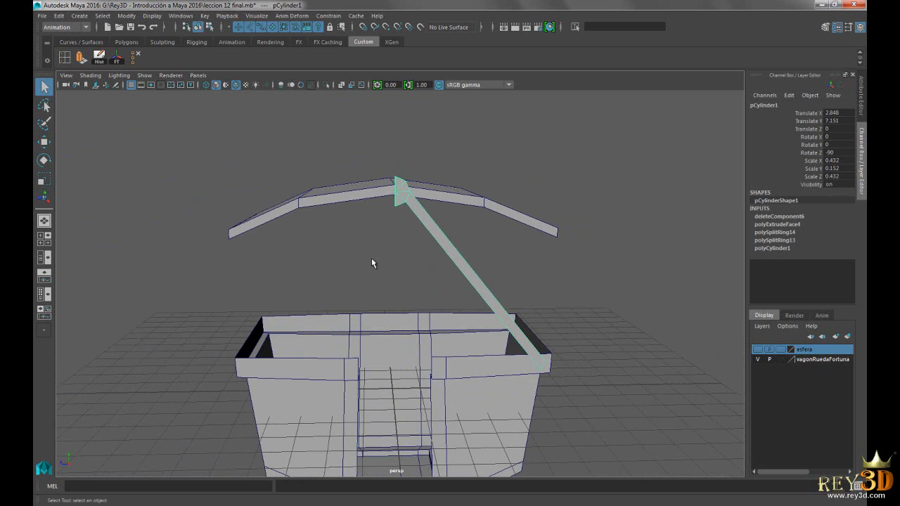
alt+drag(506, 228, 502, 202)
alt+right_drag(502, 203, 504, 225)
alt+drag(508, 182, 506, 202)
alt+middle_drag(506, 203, 471, 220)
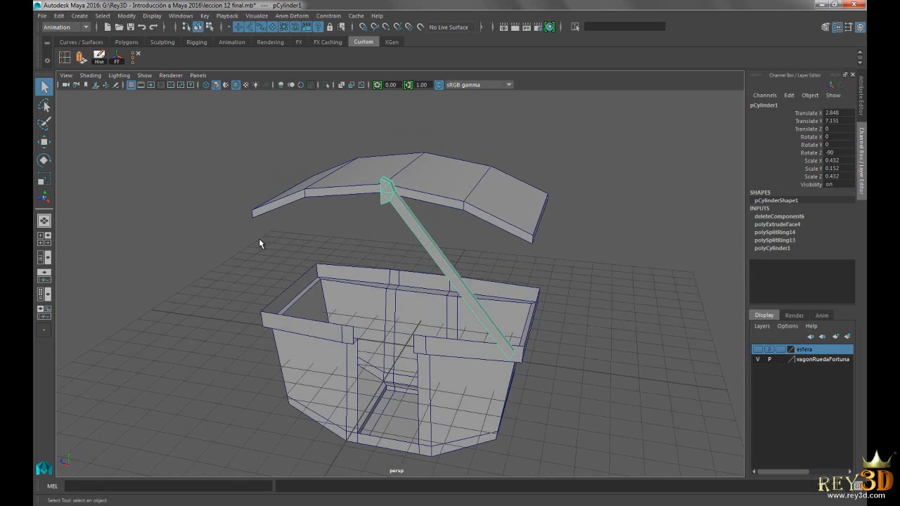
scroll(329, 228, up, 4)
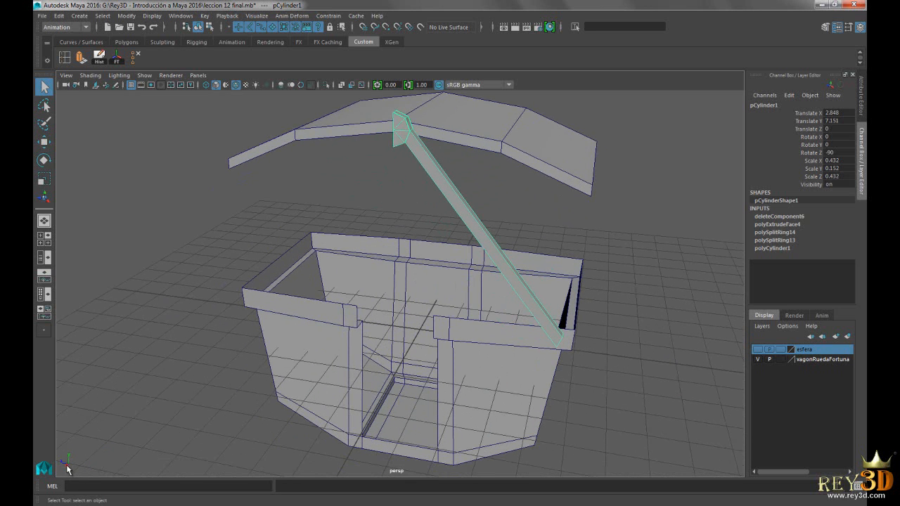
alt+drag(337, 304, 343, 302)
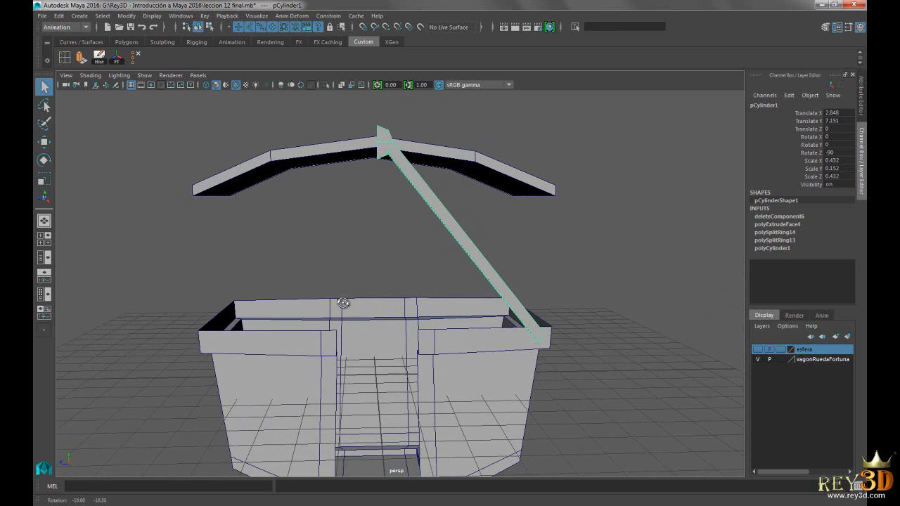
Step: Activate the Move tool on the half hub and examine its pivot and Z axis relative to the roof's centre
click(43, 142)
alt+middle_drag(333, 159, 316, 201)
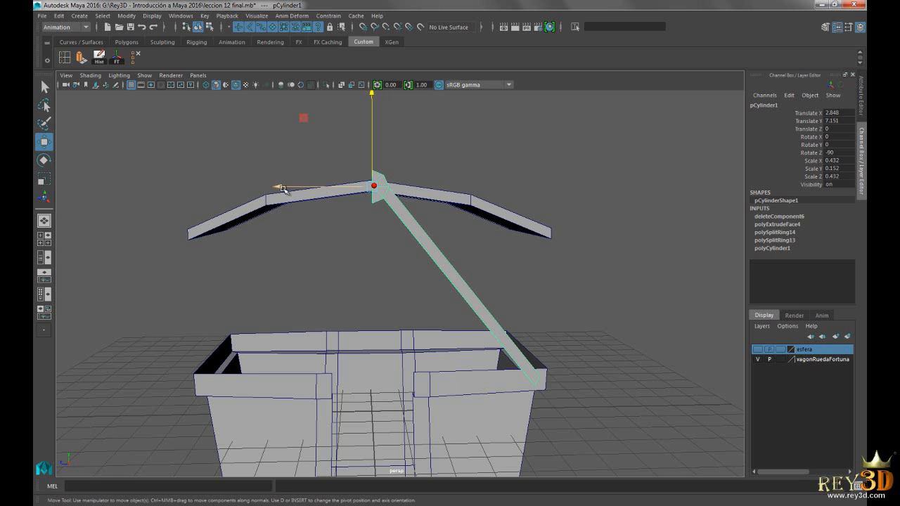
alt+drag(315, 217, 359, 237)
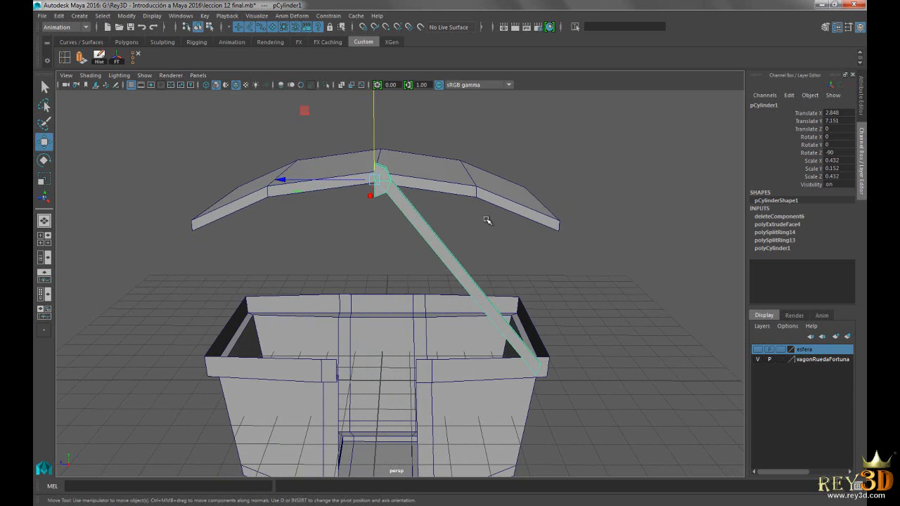
alt+drag(474, 190, 429, 262)
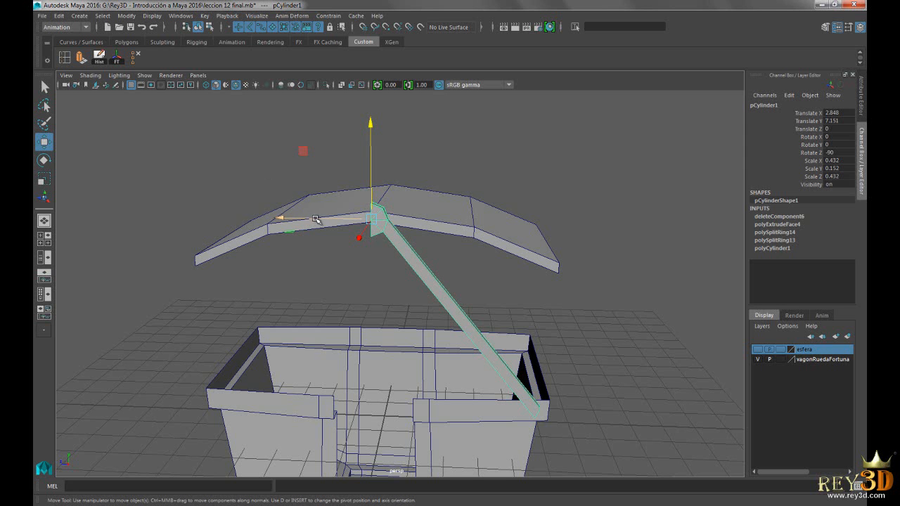
mouse_move(506, 184)
alt+mouse_down()
mouse_move(486, 191)
mouse_move(498, 172)
alt+mouse_up()
alt+middle_drag(498, 172, 491, 179)
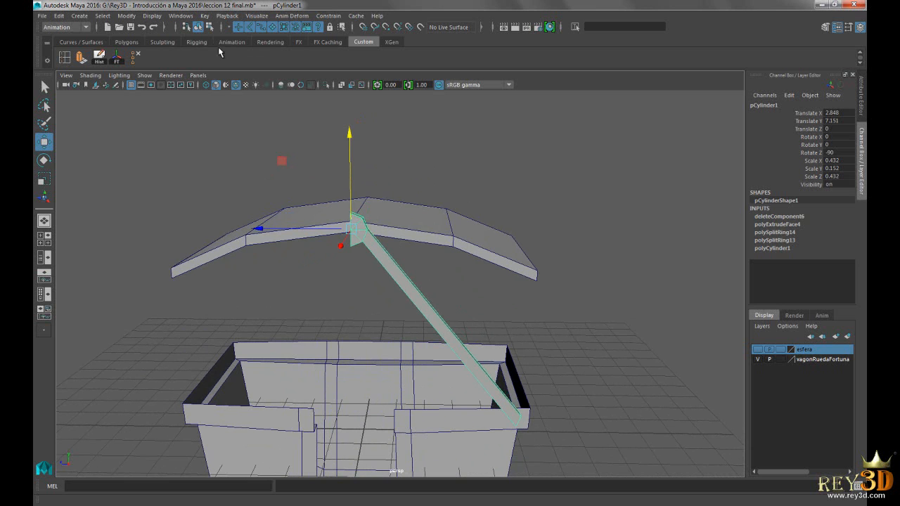
Step: Switch to the Modeling menu set and open the Mirror Geometry options for the half hub with its support
click(67, 27)
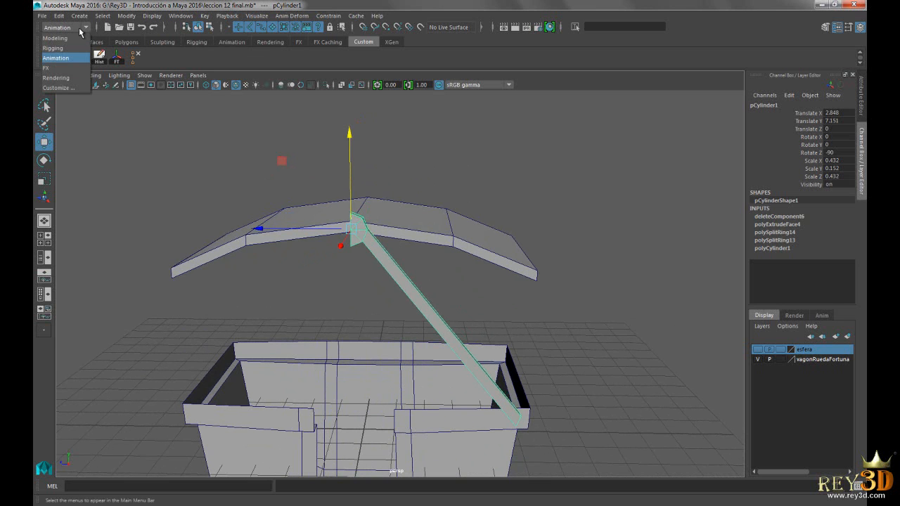
click(63, 39)
click(63, 30)
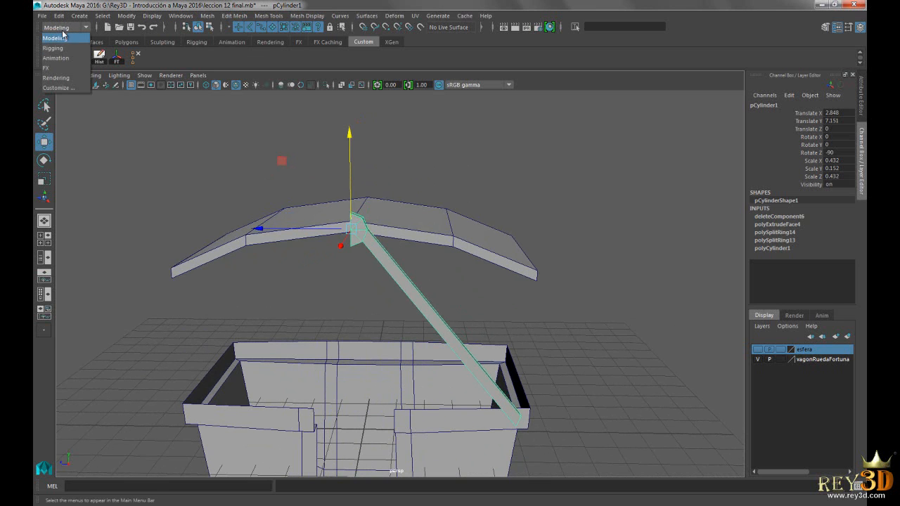
click(68, 39)
click(234, 15)
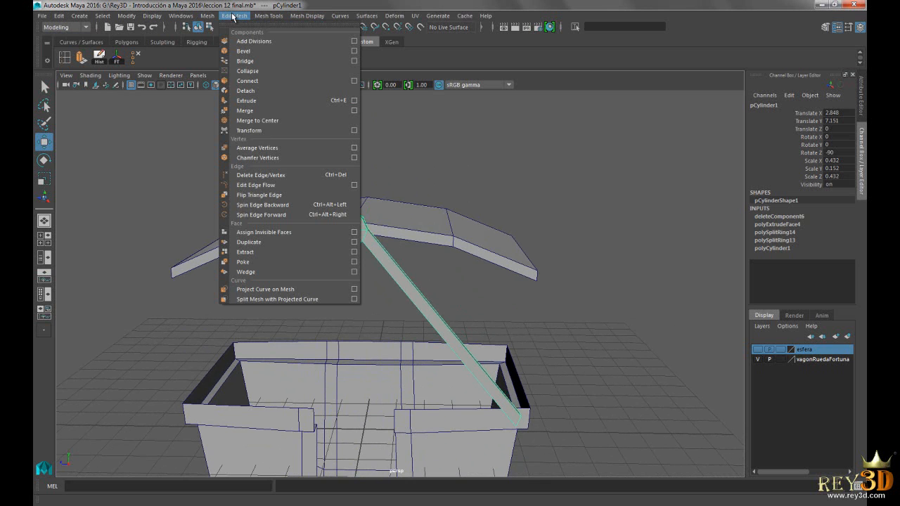
mouse_move(268, 15)
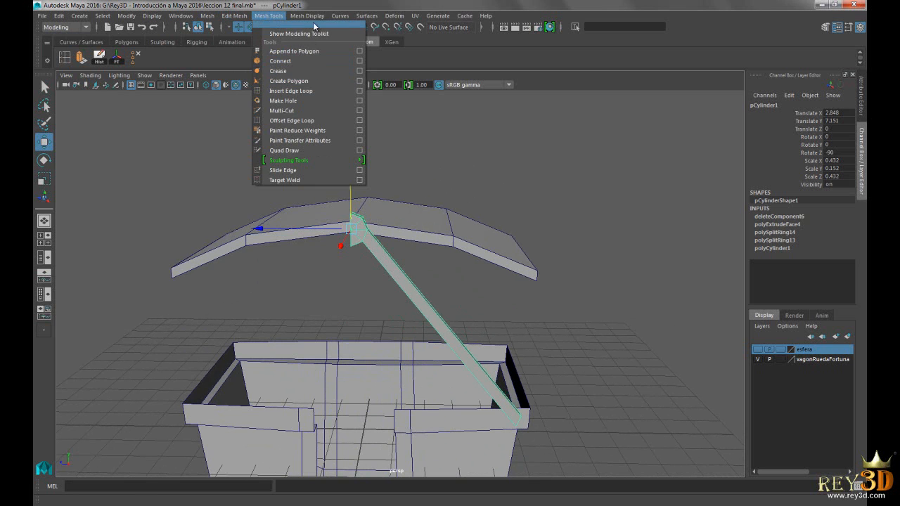
mouse_move(237, 14)
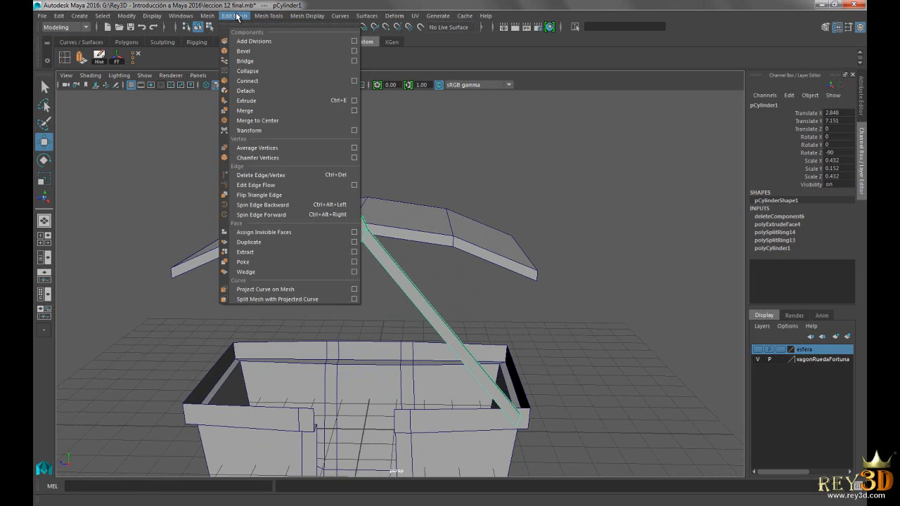
mouse_move(207, 15)
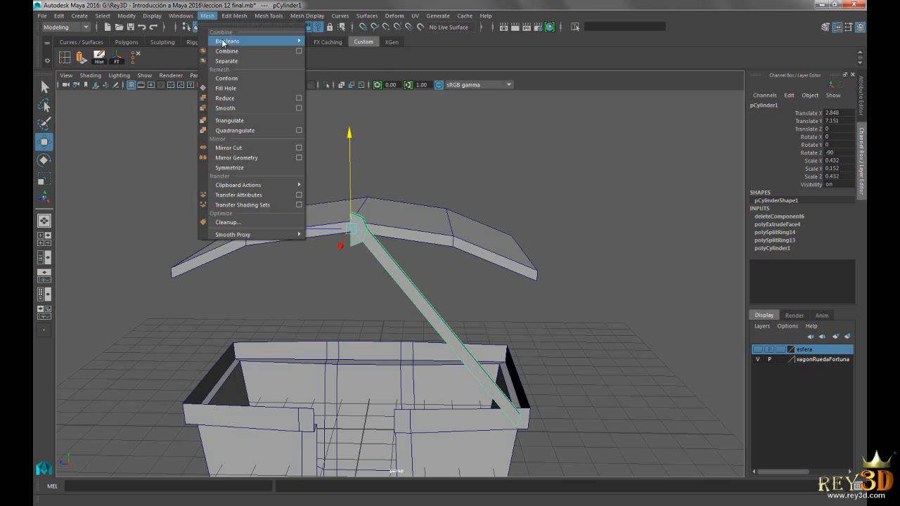
click(299, 159)
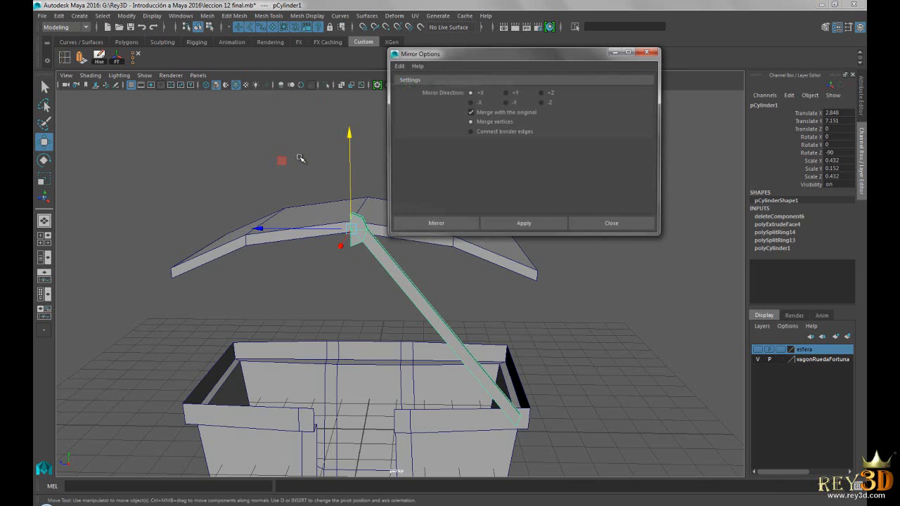
Step: Mirror the half hub and its support in the +Z direction, merging with the original and merging vertices
drag(483, 56, 544, 46)
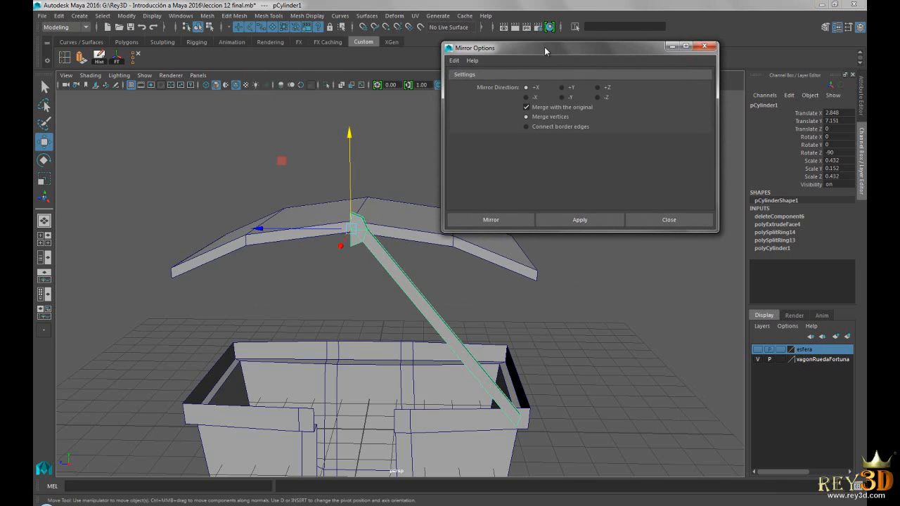
alt+middle_drag(460, 298, 438, 288)
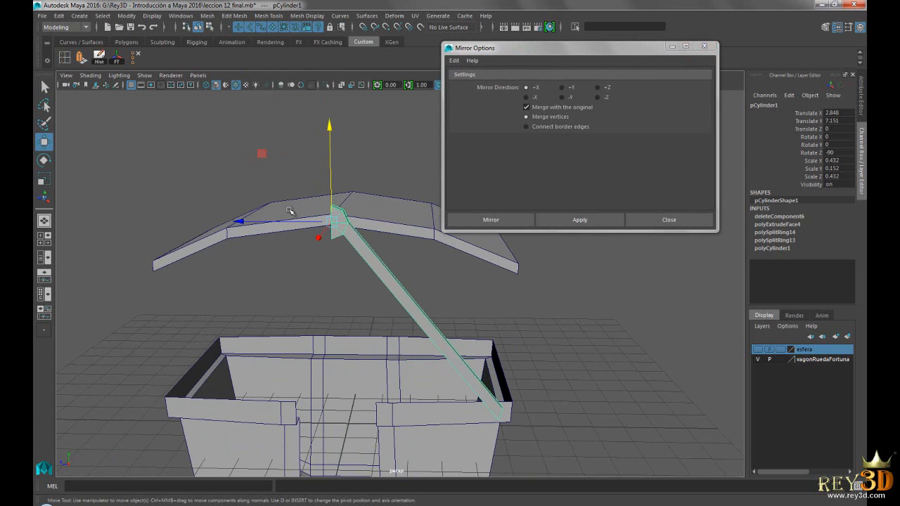
click(599, 89)
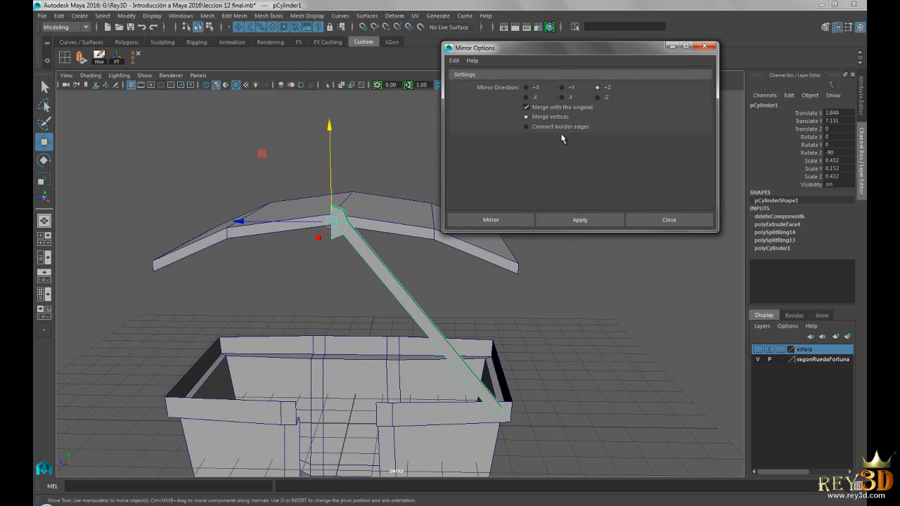
click(491, 220)
alt+drag(438, 251, 475, 227)
alt+right_drag(413, 227, 413, 191)
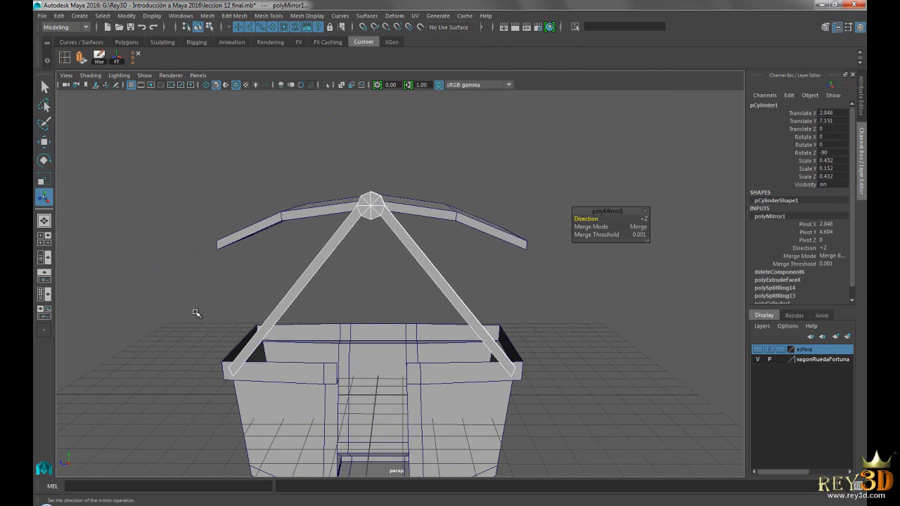
Step: Deselect the mirrored piece and examine the full hub and both diagonal supports from several angles
alt+drag(301, 281, 351, 282)
click(499, 204)
alt+right_drag(327, 201, 504, 285)
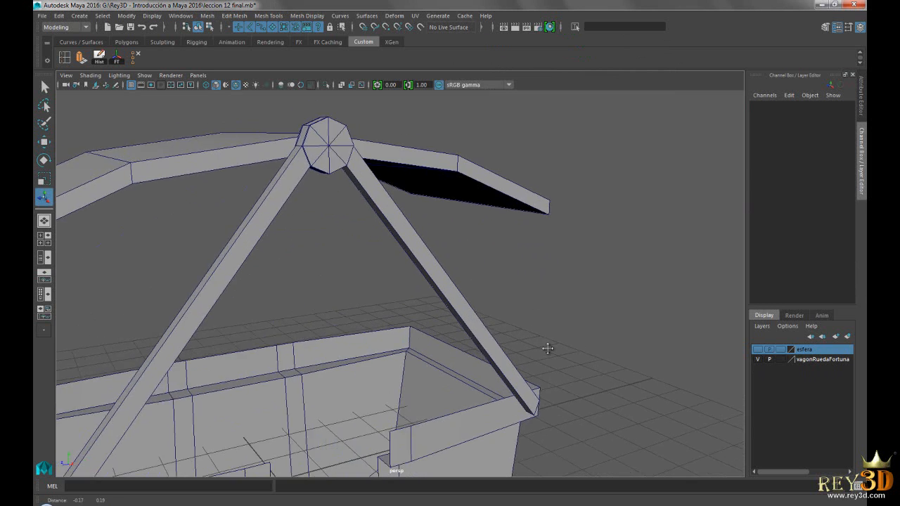
alt+middle_drag(504, 285, 520, 357)
alt+drag(520, 358, 418, 302)
alt+right_drag(479, 271, 342, 312)
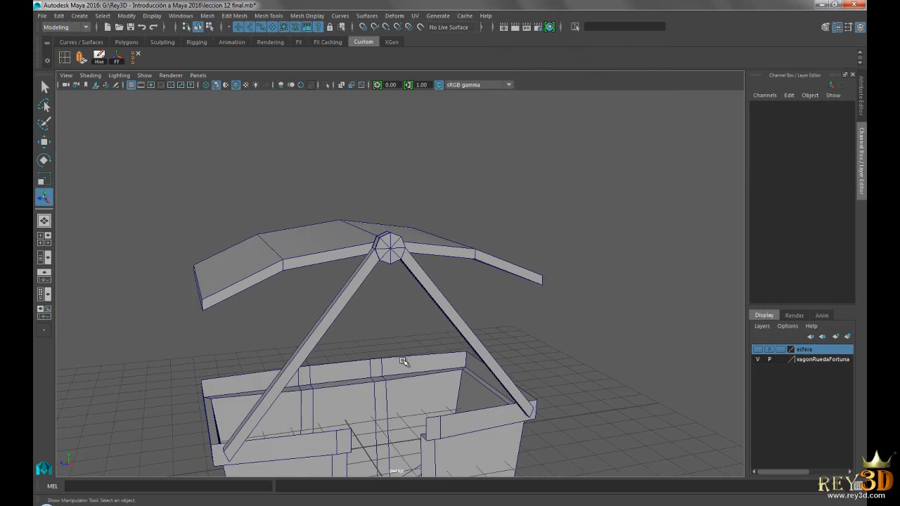
alt+middle_drag(406, 351, 421, 275)
alt+drag(426, 274, 375, 291)
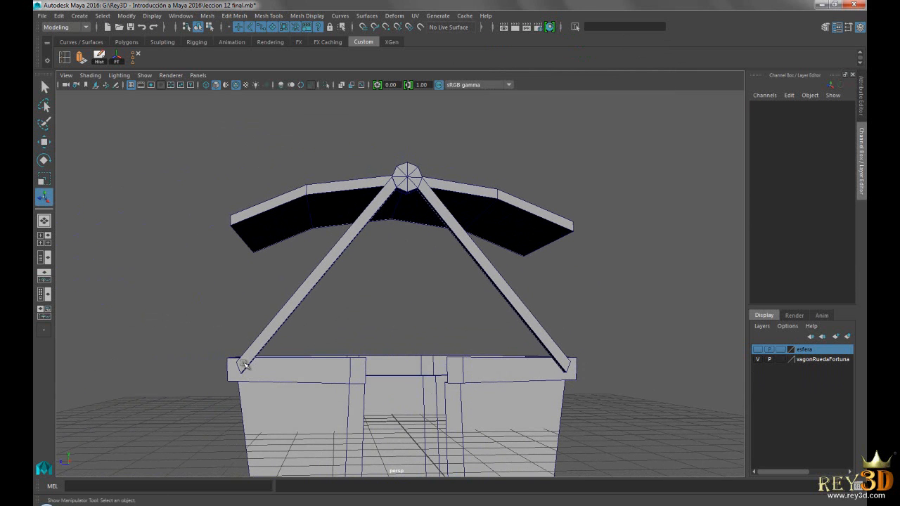
Step: Select the mirrored piece to check both supports as one object, deselect it and inspect the hub up close
click(243, 363)
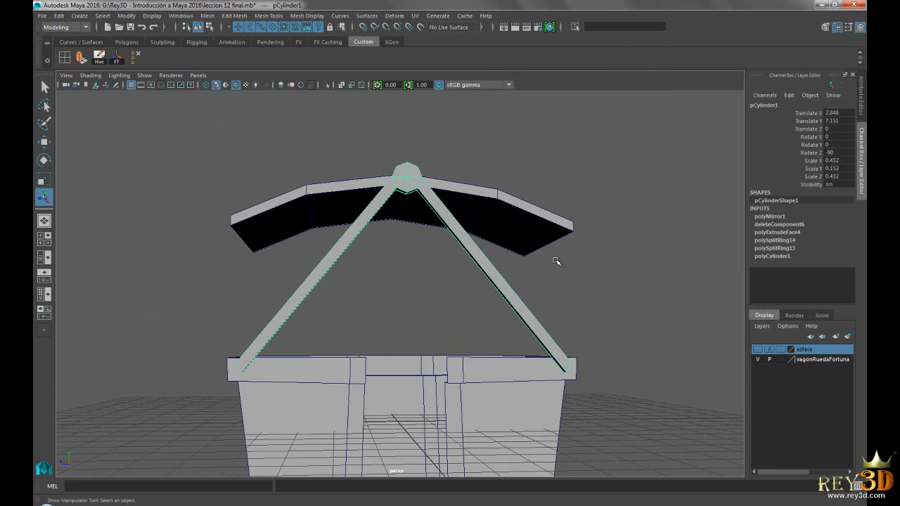
click(613, 236)
alt+middle_drag(403, 228, 396, 313)
alt+right_drag(395, 314, 450, 303)
alt+drag(394, 258, 444, 286)
alt+right_drag(351, 289, 382, 286)
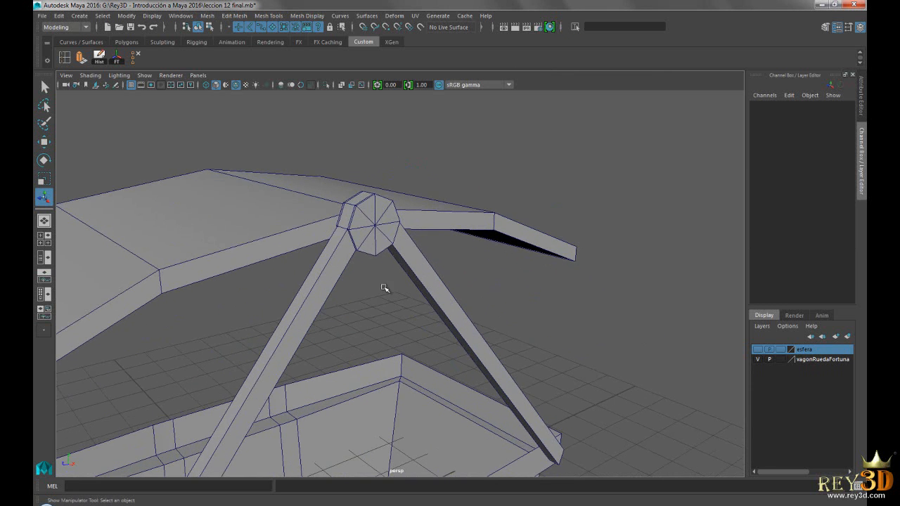
Step: Preview the hub and supports smoothed, hide the wireframe on shaded surfaces and examine the joint between them
click(369, 237)
key(3)
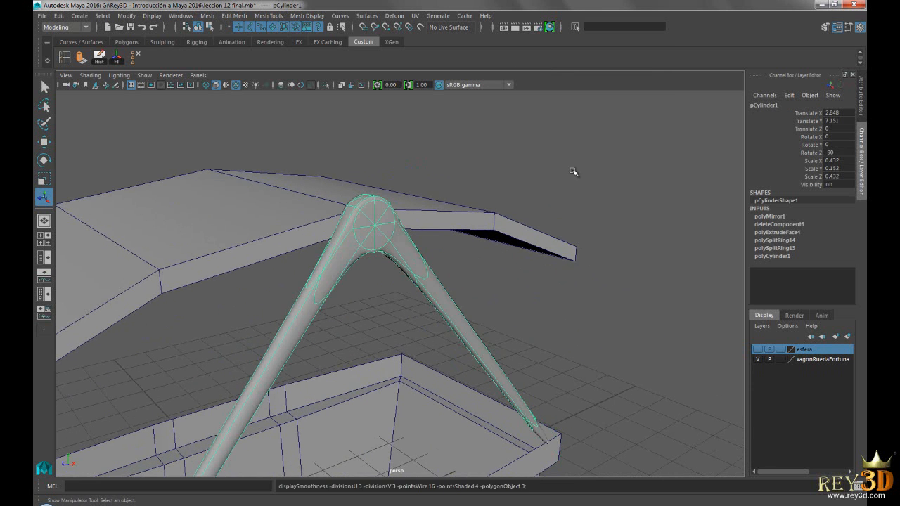
click(575, 175)
alt+drag(554, 267, 490, 263)
alt+right_drag(490, 263, 399, 241)
mouse_move(398, 241)
alt+mouse_down()
mouse_move(462, 277)
mouse_move(274, 277)
alt+mouse_up()
click(236, 84)
alt+right_drag(274, 278, 404, 229)
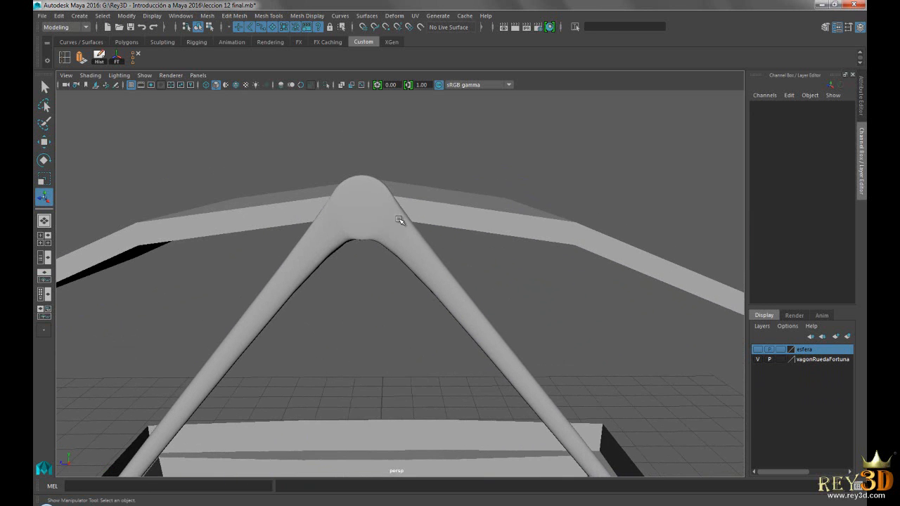
alt+drag(396, 208, 396, 261)
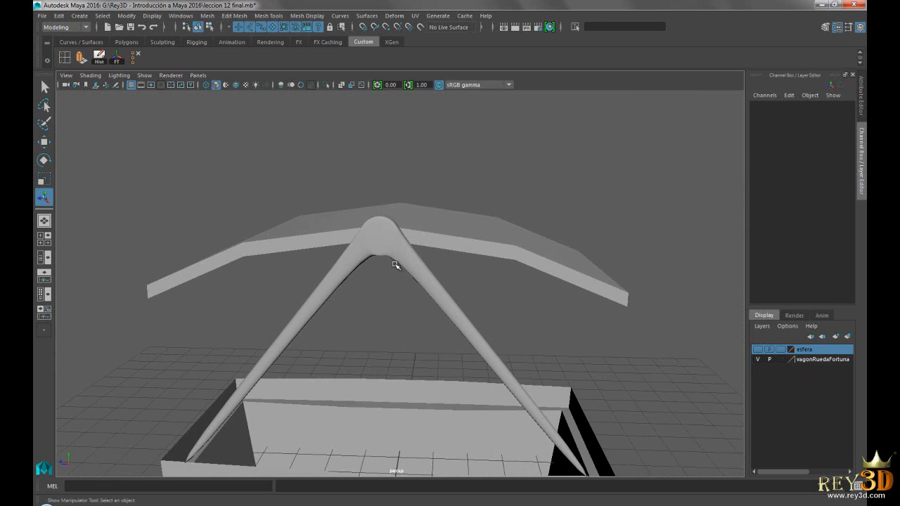
Step: Return the hub and supports to unsmoothed display and insert an edge loop around the first support close to the hub
click(397, 273)
key(1)
mouse_move(445, 308)
alt+mouse_down()
mouse_move(353, 287)
mouse_move(464, 315)
mouse_move(456, 310)
alt+mouse_up()
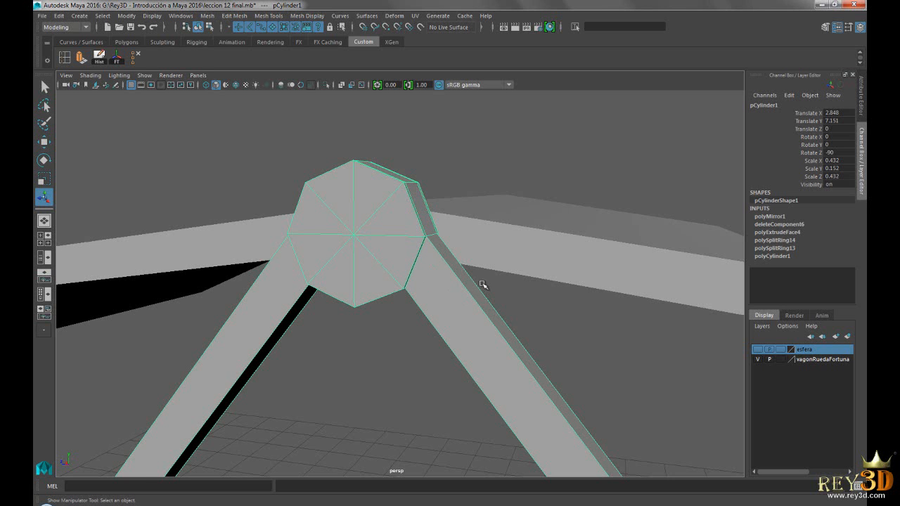
alt+drag(482, 286, 474, 286)
click(69, 60)
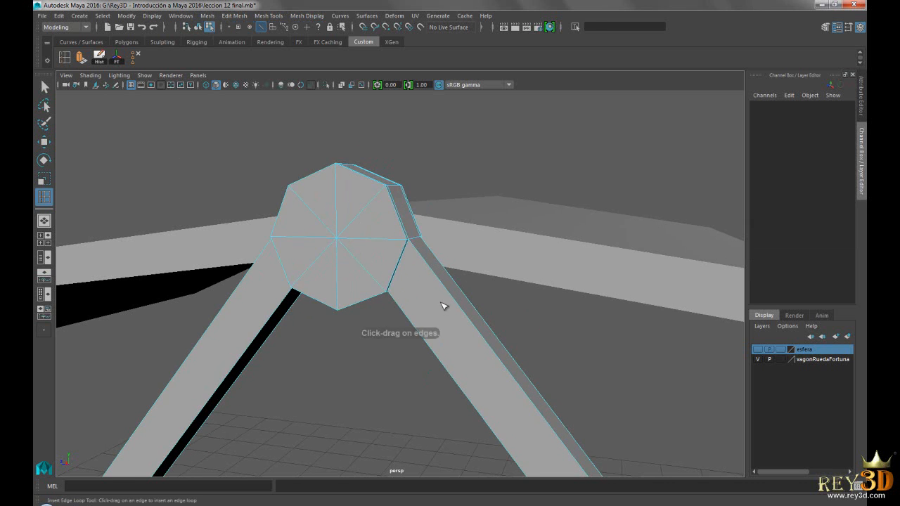
alt+middle_drag(438, 284, 446, 288)
drag(435, 266, 436, 265)
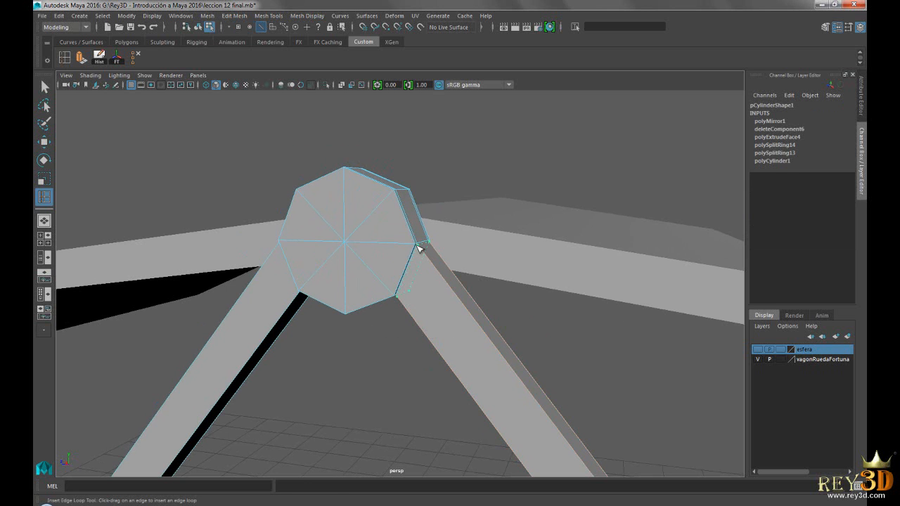
drag(418, 248, 421, 255)
Step: Insert an edge loop around the opposite support close to the hub and return the piece to object mode
mouse_move(232, 271)
alt+mouse_down()
mouse_move(272, 267)
mouse_move(238, 268)
alt+mouse_up()
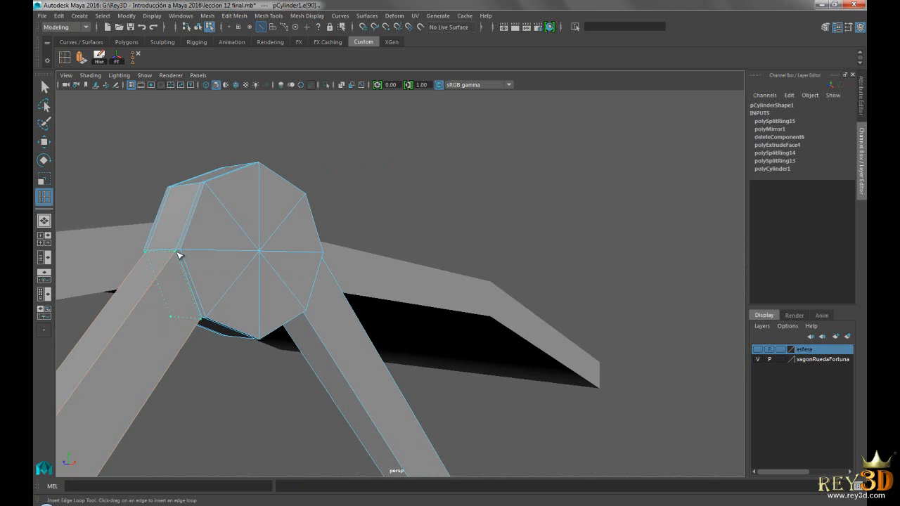
drag(177, 253, 177, 254)
alt+right_drag(441, 333, 406, 332)
alt+drag(407, 332, 351, 332)
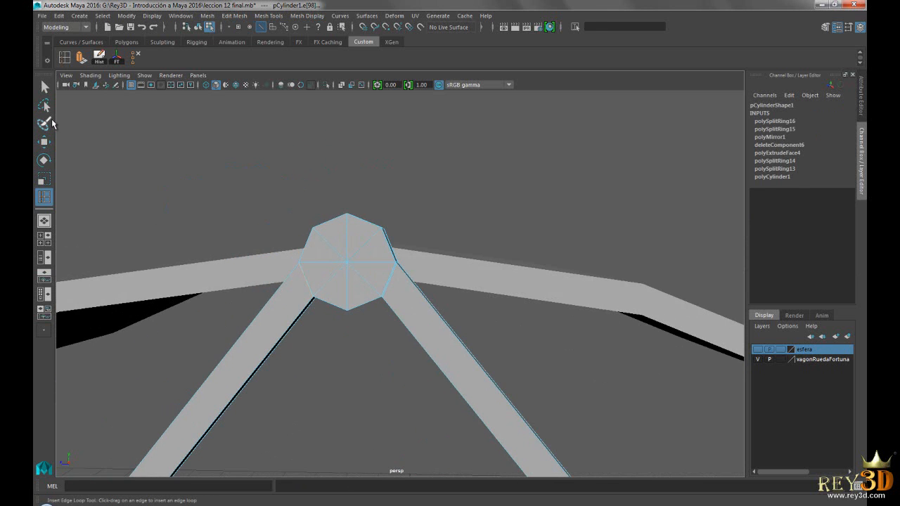
click(44, 86)
alt+right_drag(618, 325, 461, 318)
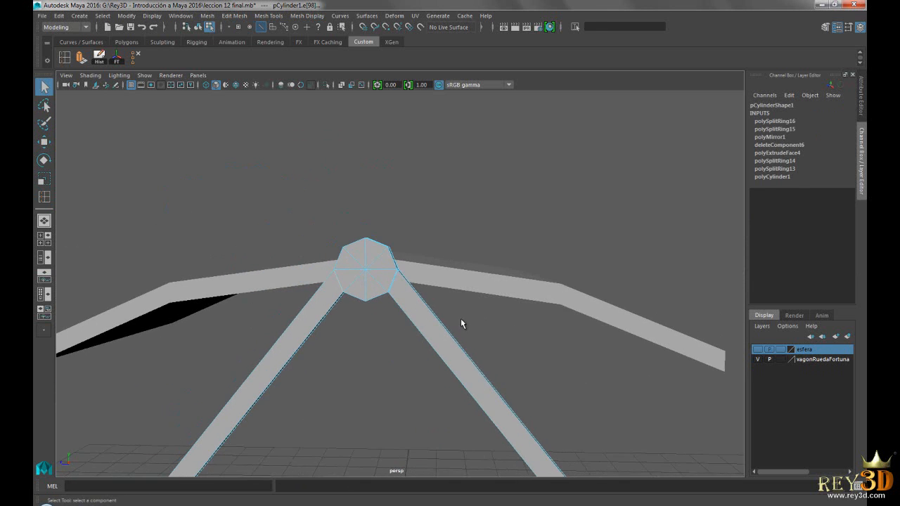
alt+middle_drag(420, 306, 416, 283)
click(198, 28)
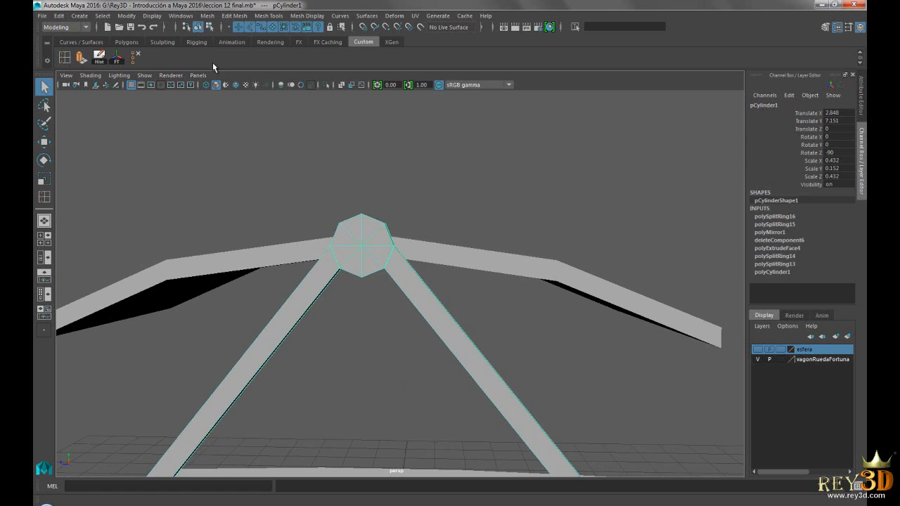
Step: Preview the piece smoothed and examine how the round hub meets both supports with the added edge loops
alt+right_drag(578, 335, 563, 347)
click(484, 320)
alt+drag(563, 347, 398, 255)
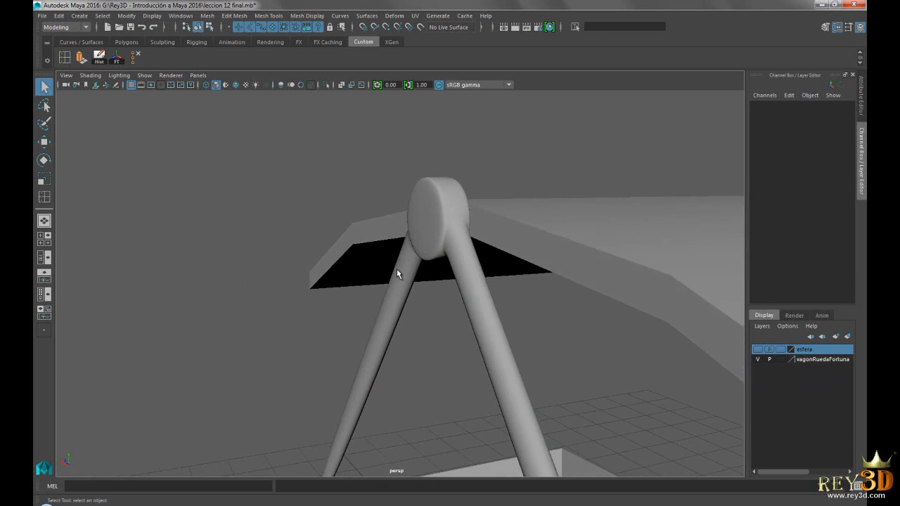
alt+right_drag(397, 255, 526, 297)
alt+drag(526, 298, 454, 303)
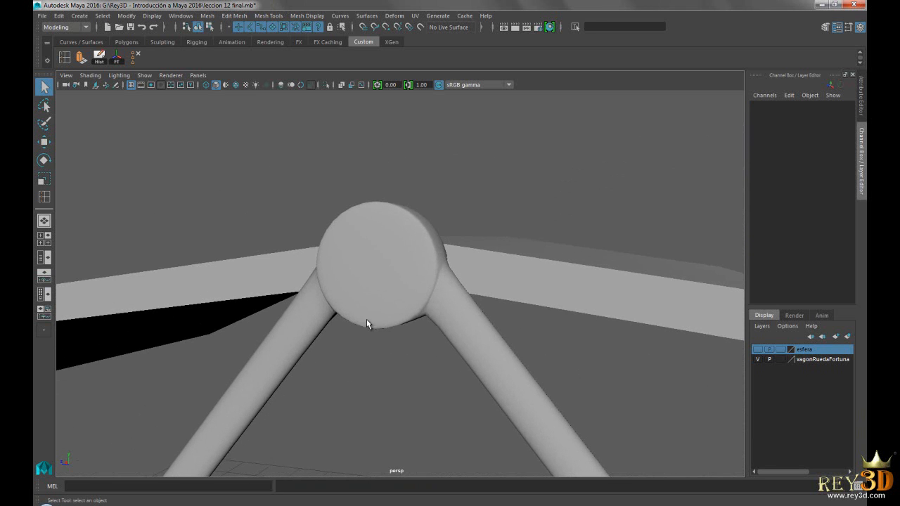
alt+drag(398, 228, 206, 227)
alt+drag(288, 250, 497, 315)
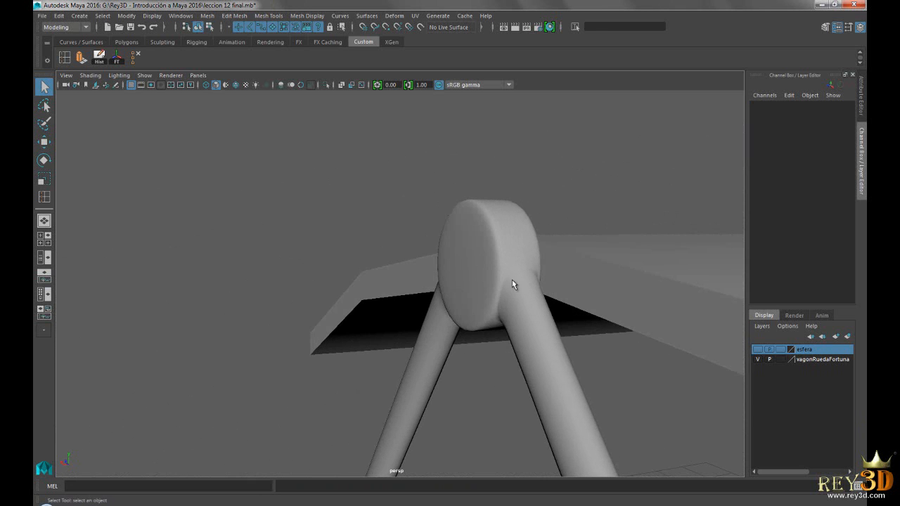
alt+right_drag(522, 303, 295, 298)
alt+middle_drag(426, 328, 436, 248)
alt+drag(436, 247, 507, 320)
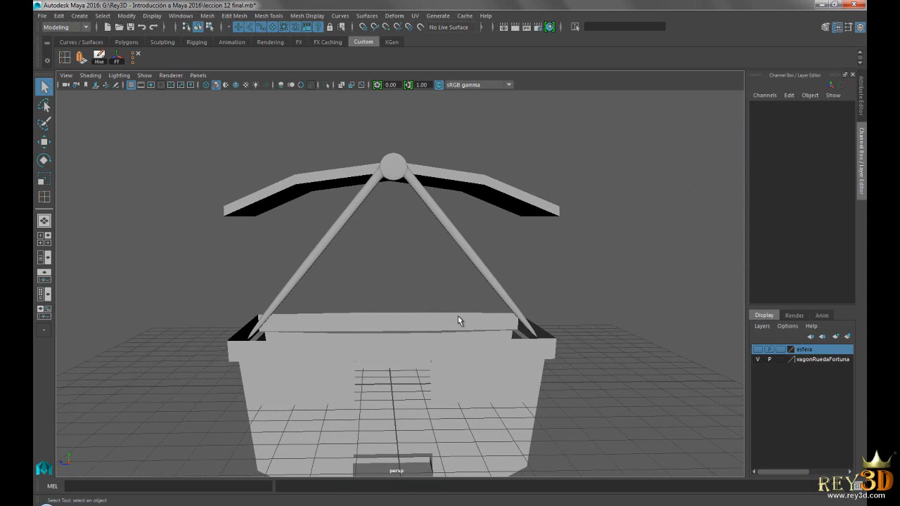
Step: Examine the tapered lower end of the smoothed support where it meets the basket's rim
alt+middle_drag(458, 278, 385, 219)
alt+right_drag(385, 219, 515, 254)
alt+middle_drag(515, 255, 466, 285)
alt+drag(466, 284, 482, 302)
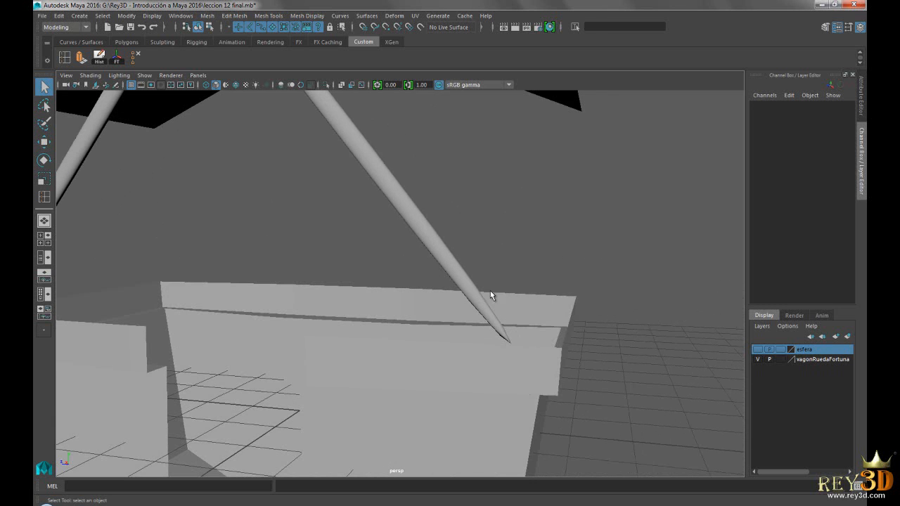
alt+right_drag(533, 300, 359, 218)
Step: Return the hub and supports to unsmoothed display and examine the support's lower end at the basket's corner
click(372, 204)
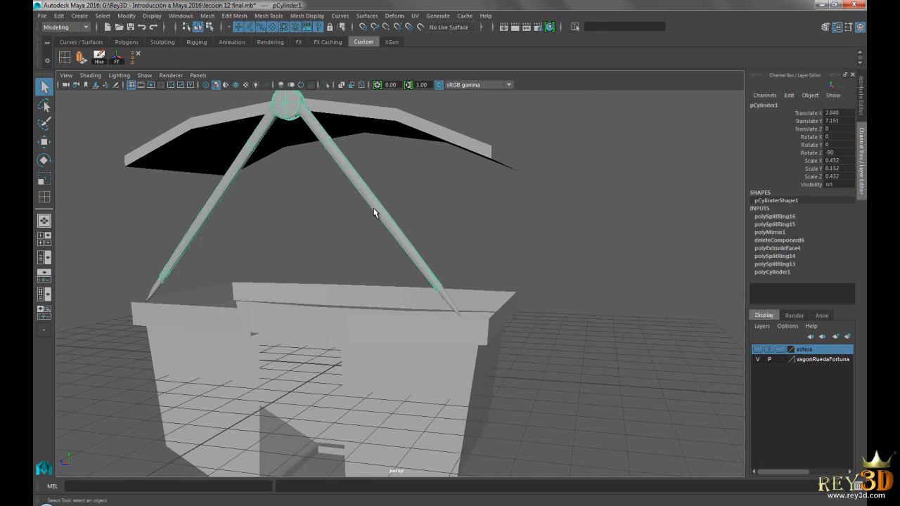
alt+middle_drag(478, 229, 506, 267)
alt+right_drag(506, 268, 524, 299)
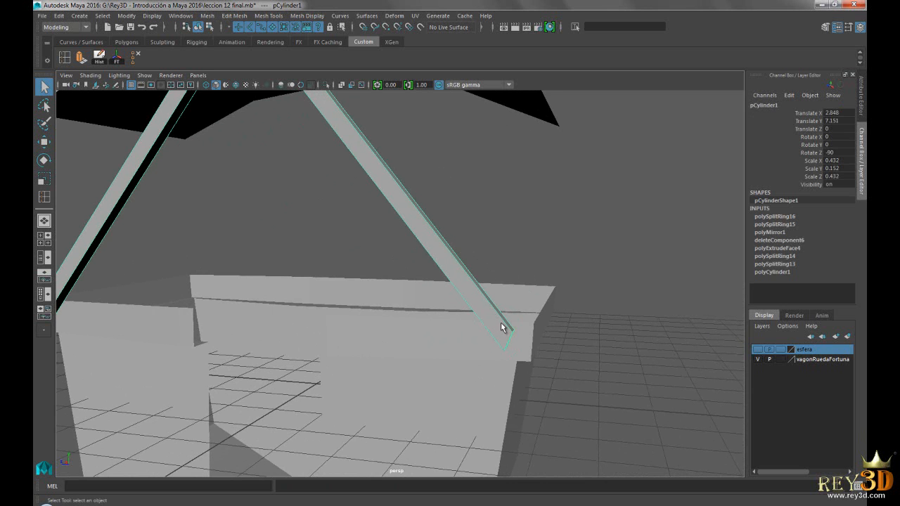
alt+drag(502, 326, 564, 331)
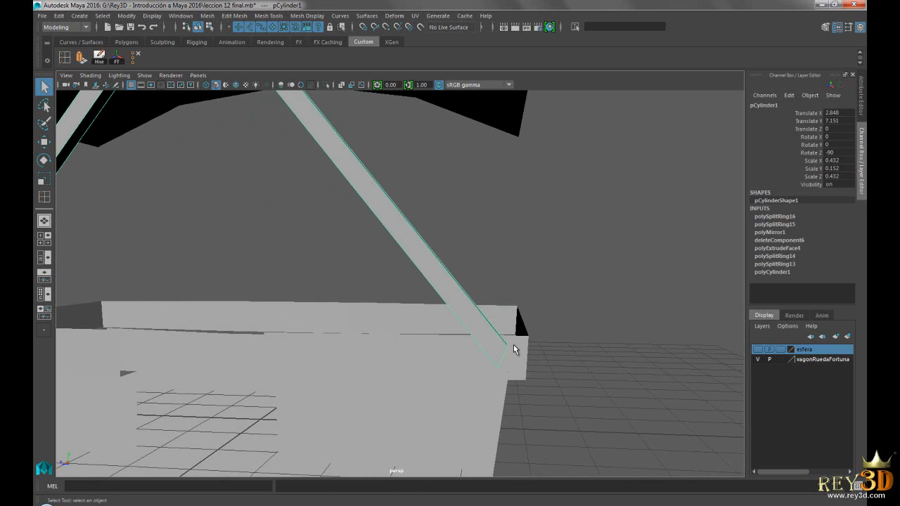
alt+drag(511, 365, 518, 309)
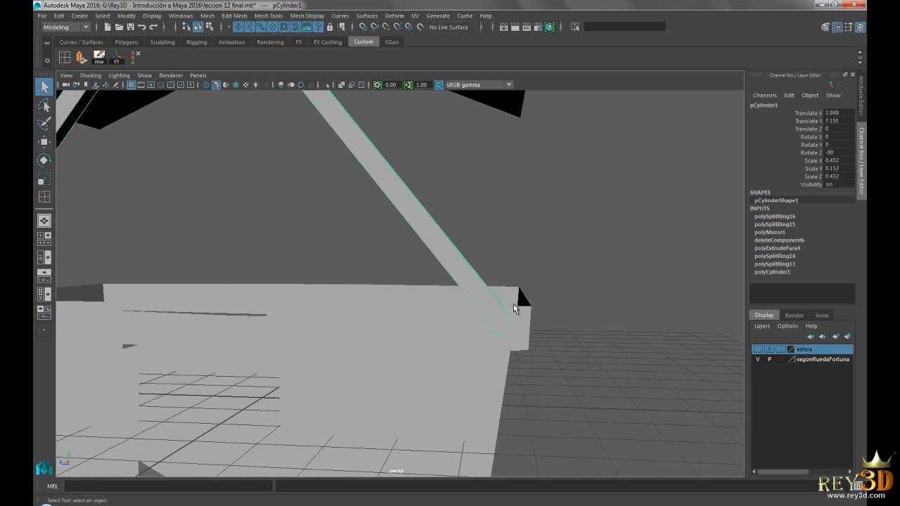
Step: Insert an edge loop around each diagonal support close to its lower end at the basket's rim
alt+middle_drag(537, 278, 497, 281)
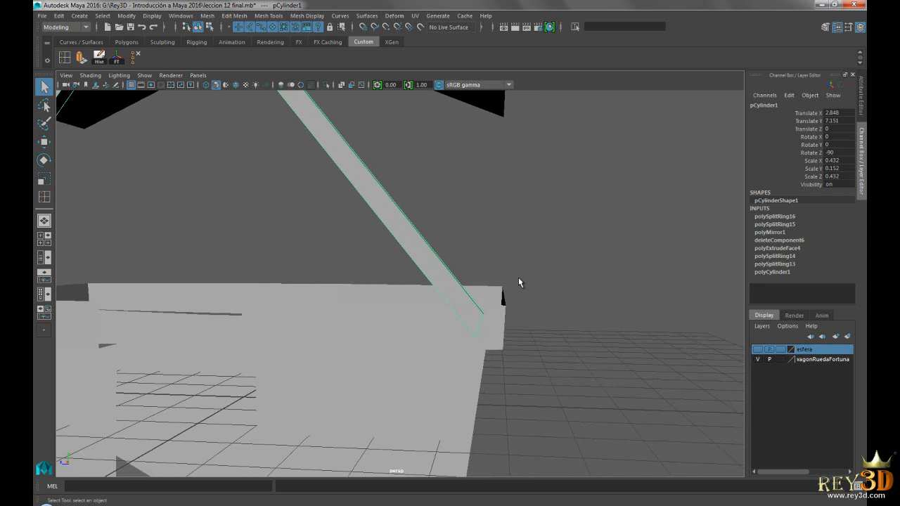
click(64, 57)
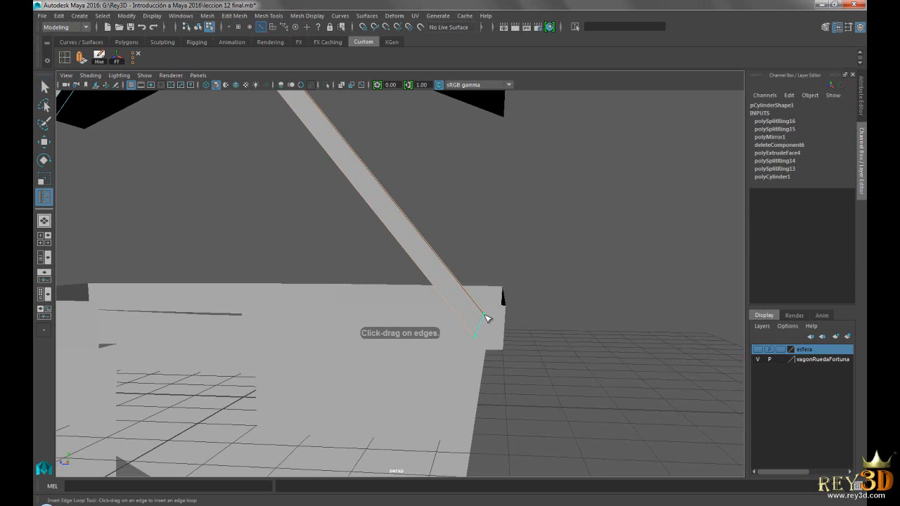
drag(483, 313, 485, 315)
scroll(556, 341, down, 3)
alt+middle_drag(387, 299, 594, 293)
alt+middle_drag(374, 298, 428, 305)
scroll(339, 320, up, 3)
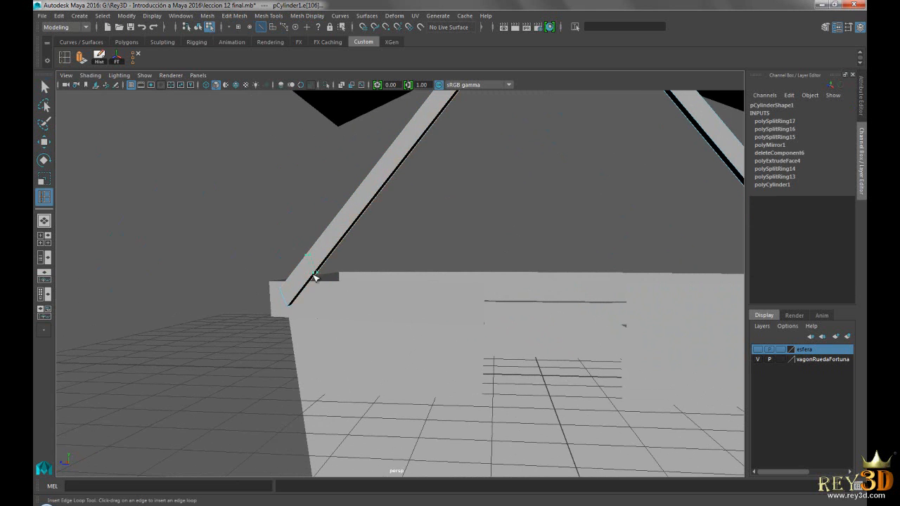
click(292, 310)
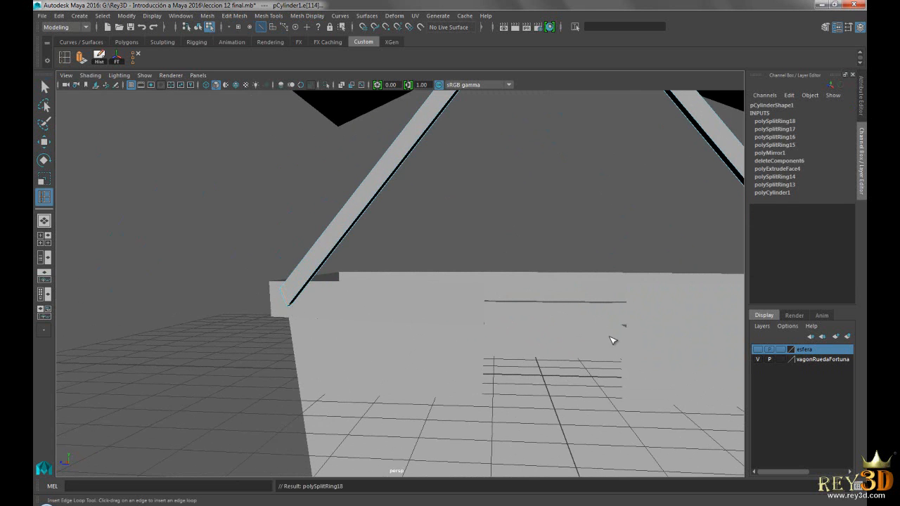
Step: Return the hub and supports to object mode and preview the piece smoothed
scroll(502, 296, down, 5)
alt+drag(502, 295, 398, 267)
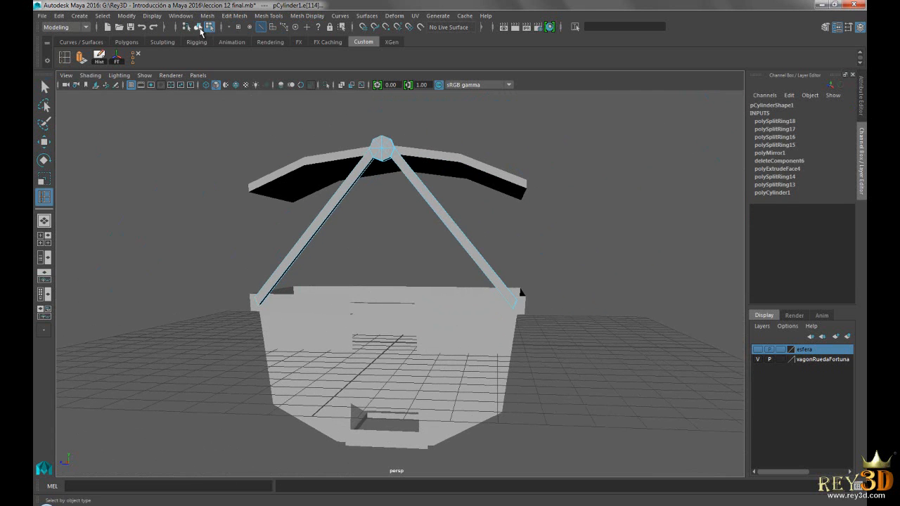
click(200, 28)
click(44, 86)
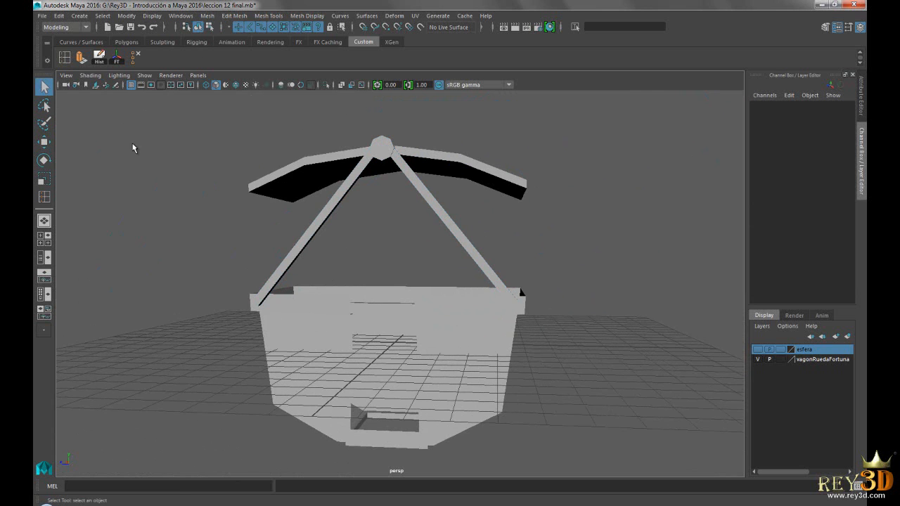
click(383, 154)
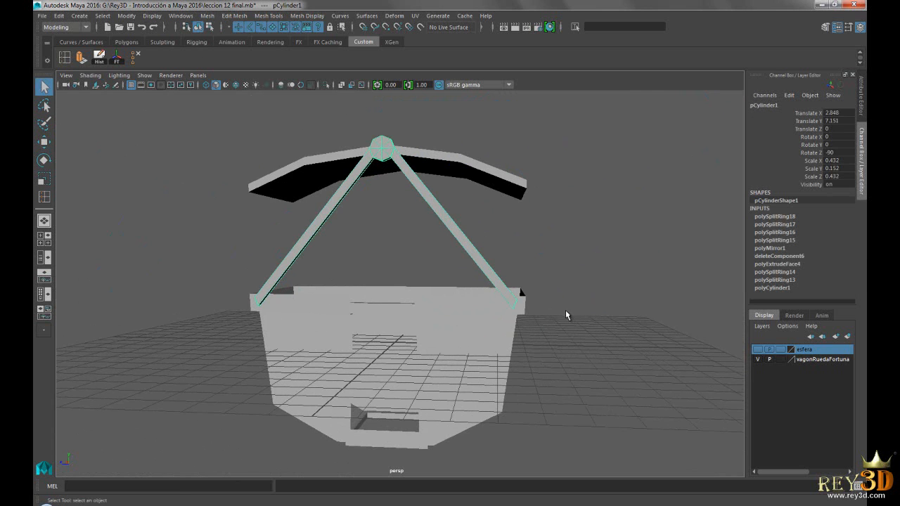
key(3)
click(606, 274)
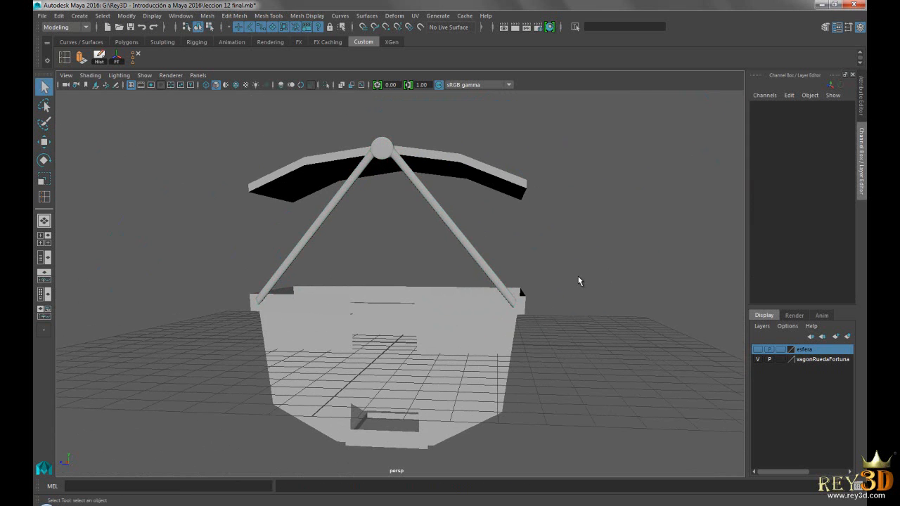
Step: Examine the smoothed hub and the joints with both diagonal supports from several sides
alt+drag(576, 283, 486, 275)
alt+right_drag(486, 274, 568, 315)
alt+drag(568, 316, 555, 298)
alt+right_drag(555, 297, 471, 231)
alt+drag(471, 231, 550, 245)
alt+right_drag(550, 246, 452, 251)
alt+drag(451, 252, 405, 227)
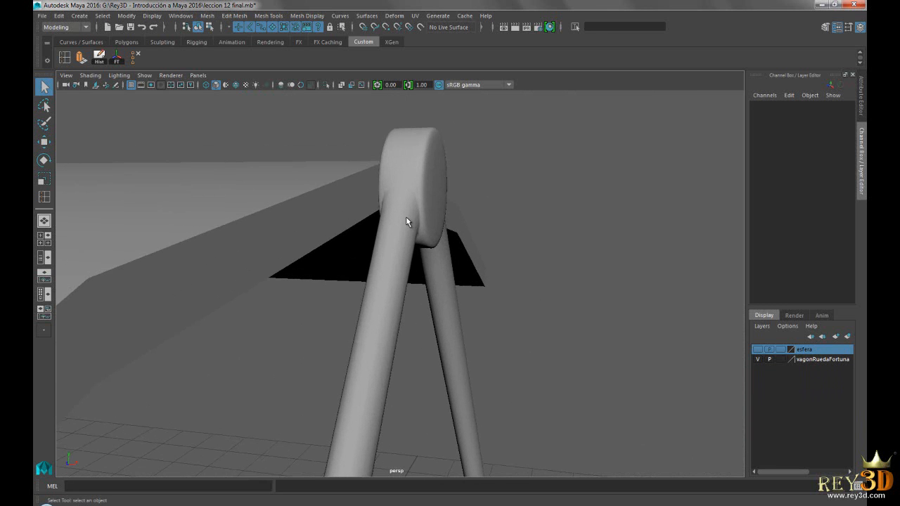
click(386, 201)
click(562, 206)
alt+right_drag(490, 273, 450, 311)
alt+drag(450, 311, 372, 318)
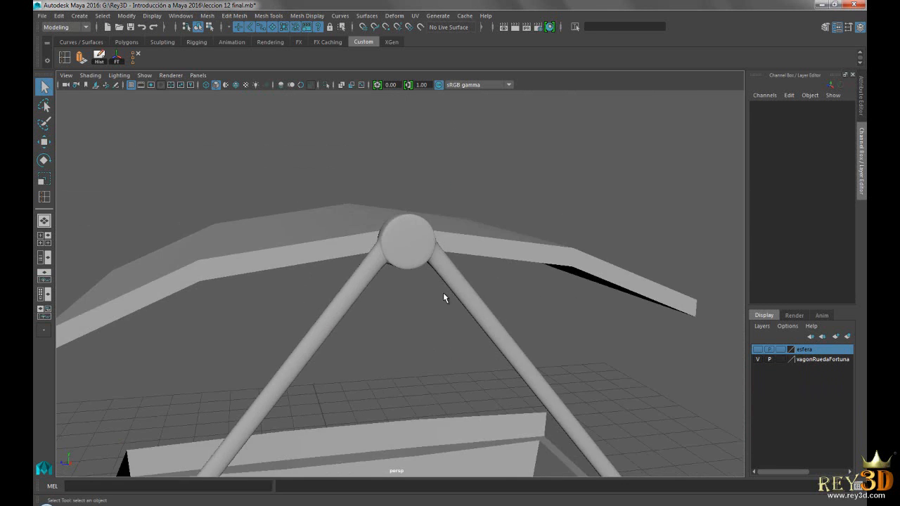
Step: Return the hub and supports to unsmoothed display and examine the support's lower end beside the basket's corner
click(478, 312)
alt+middle_drag(408, 333, 472, 230)
key(1)
alt+drag(472, 229, 355, 303)
alt+middle_drag(355, 304, 485, 186)
alt+drag(485, 309, 425, 300)
alt+right_drag(425, 304, 412, 279)
alt+middle_drag(412, 279, 394, 297)
alt+right_drag(394, 297, 360, 259)
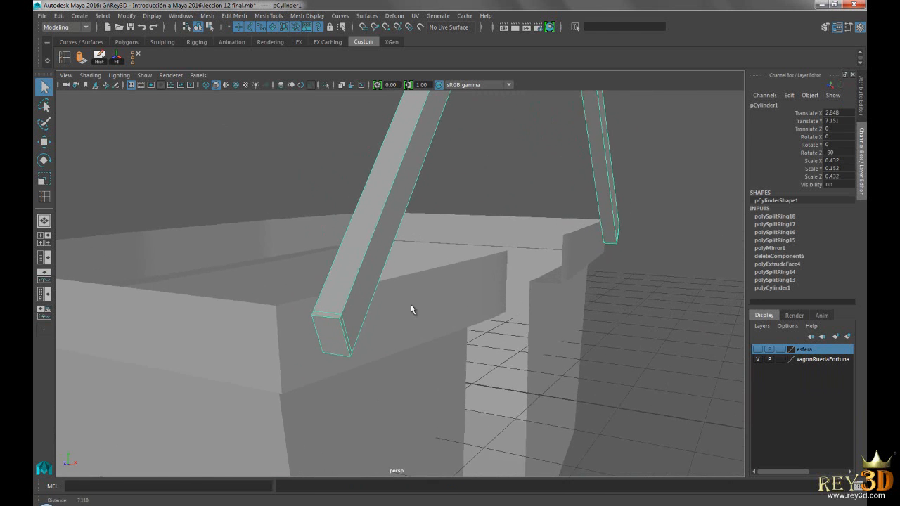
alt+drag(388, 290, 393, 216)
Step: Check the supports once more in smooth preview and return the piece to unsmoothed display
key(3)
alt+drag(444, 241, 478, 229)
click(547, 245)
alt+drag(546, 245, 464, 301)
alt+drag(418, 278, 381, 267)
click(382, 267)
key(1)
Step: Insert an edge loop running lengthwise along the supports, close to one of their long edges
alt+drag(405, 306, 465, 335)
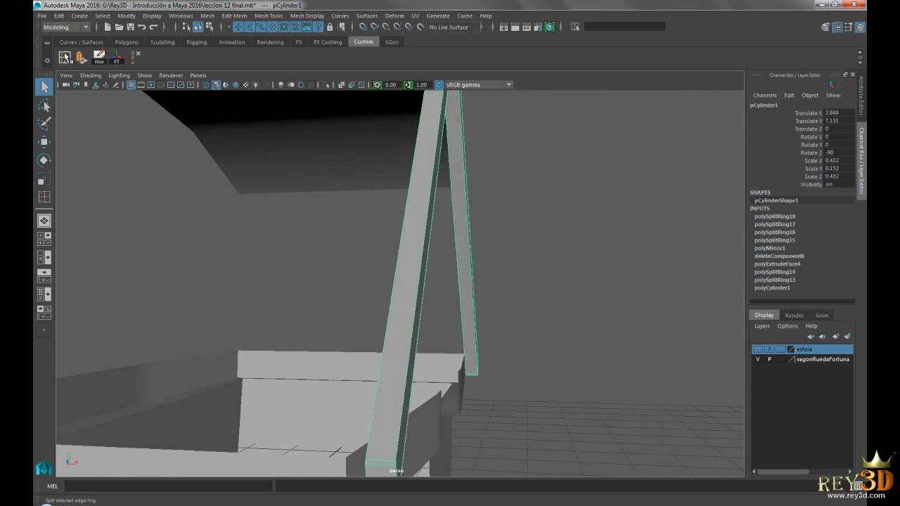
click(66, 59)
alt+drag(388, 404, 344, 298)
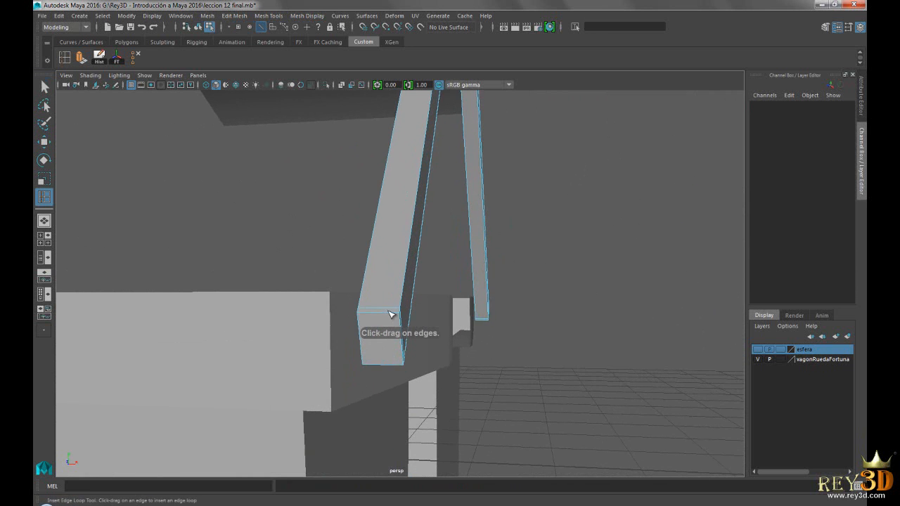
click(388, 311)
click(399, 315)
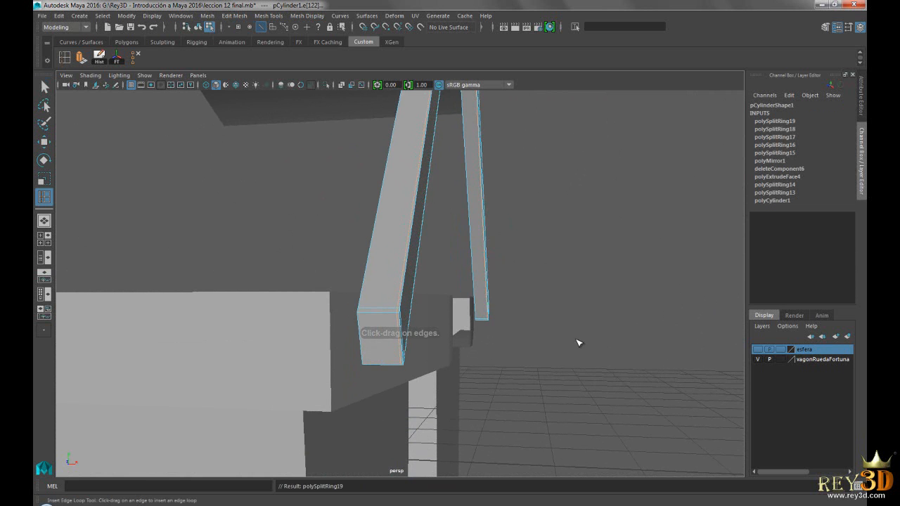
Step: Insert three more lengthwise edge loops close to the supports' remaining long edges
scroll(484, 235, down, 5)
alt+drag(485, 234, 534, 325)
scroll(528, 379, up, 5)
alt+drag(528, 391, 274, 377)
click(451, 381)
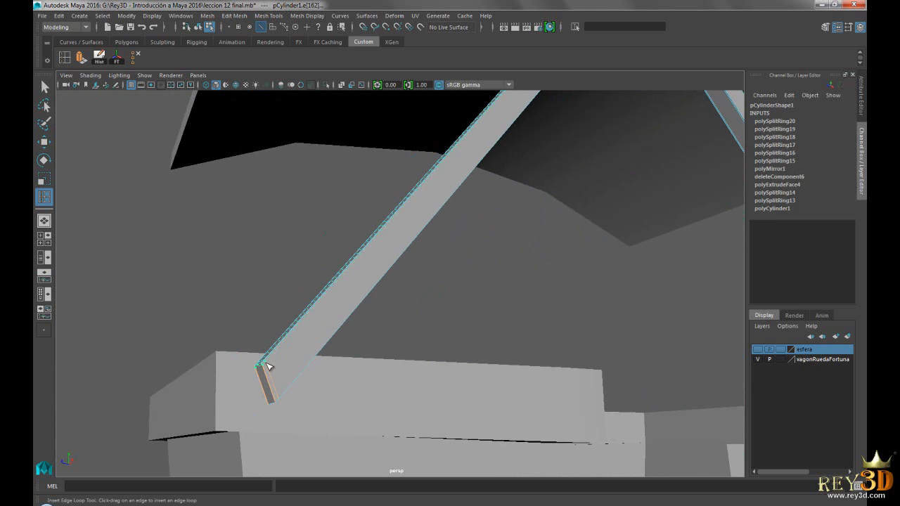
click(267, 368)
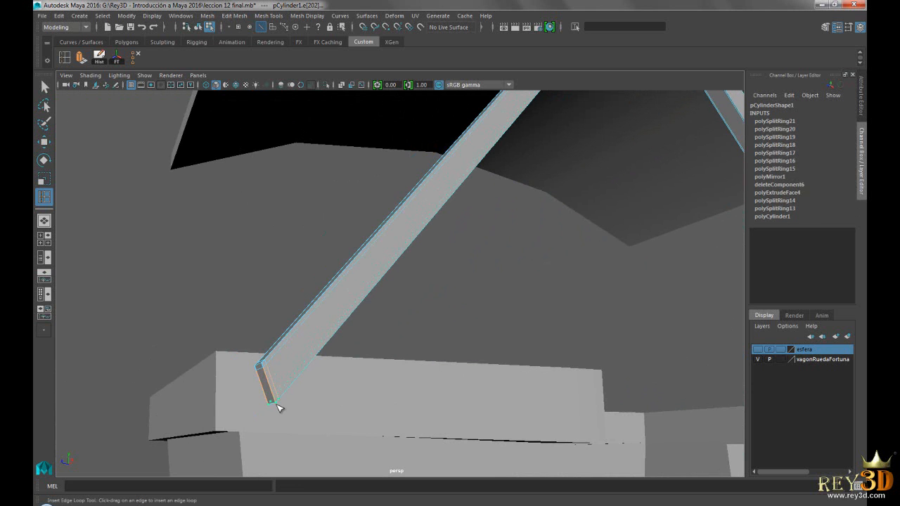
click(276, 403)
alt+drag(275, 403, 355, 357)
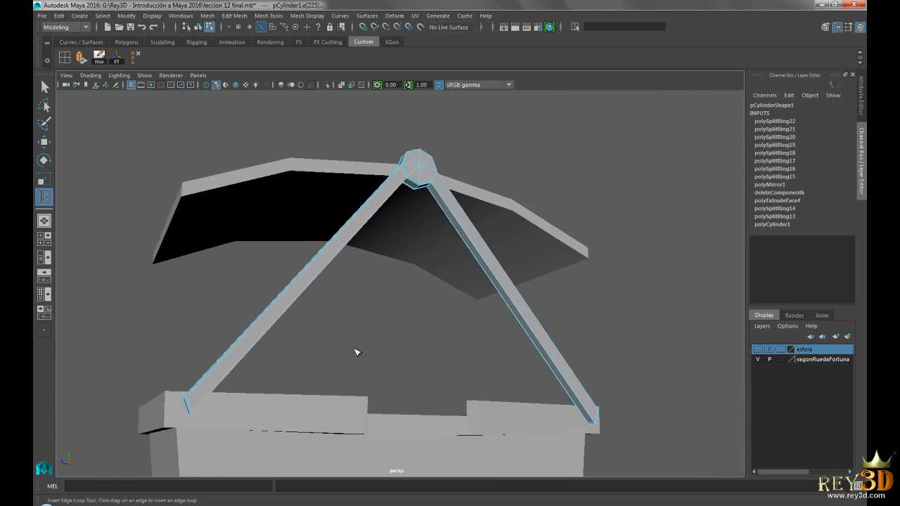
Step: Leave edge loop insertion for object mode and preview the hub and supports smoothed with the lengthwise loops
click(198, 27)
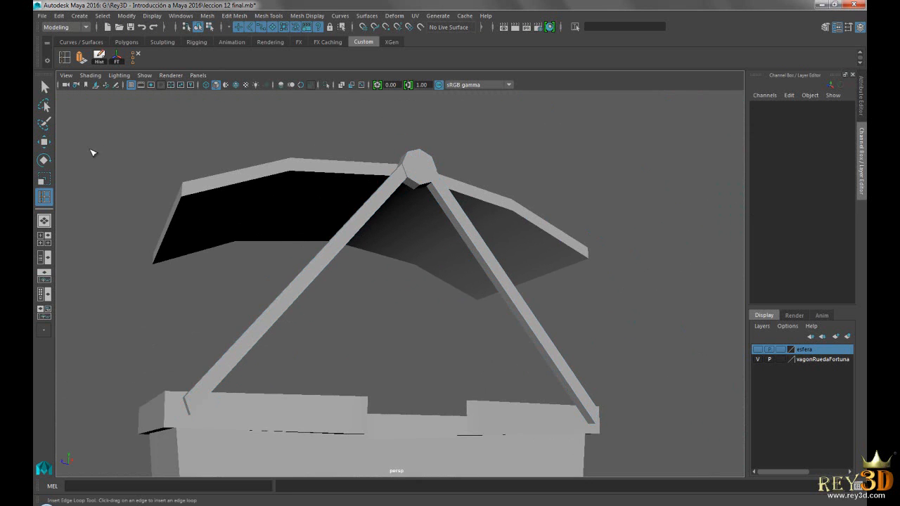
click(348, 229)
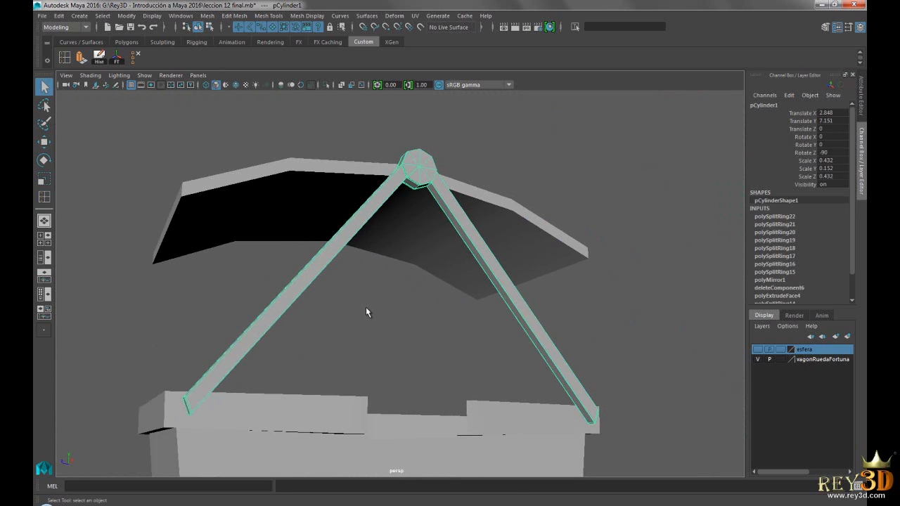
key(3)
click(616, 243)
alt+drag(455, 239, 349, 229)
scroll(502, 251, up, 4)
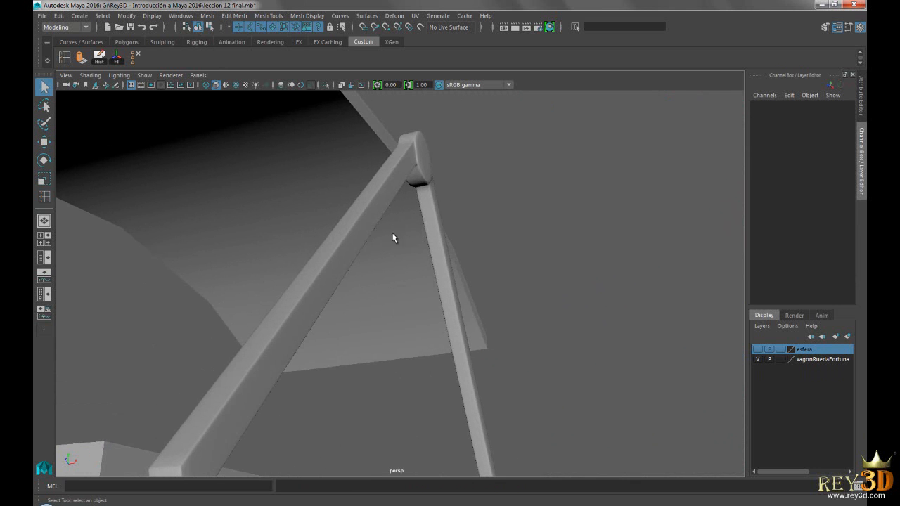
Step: Examine the smoothed supports along their full length, their lower ends, and the transition into the round hub
scroll(467, 262, down, 5)
alt+drag(527, 261, 443, 280)
scroll(443, 279, down, 3)
alt+middle_drag(597, 296, 530, 283)
alt+drag(530, 288, 509, 299)
scroll(380, 299, down, 5)
mouse_move(374, 301)
alt+mouse_down()
mouse_move(484, 281)
mouse_move(365, 287)
alt+mouse_up()
alt+drag(411, 318, 429, 232)
scroll(391, 281, up, 3)
alt+middle_drag(470, 221, 485, 360)
alt+right_drag(327, 267, 579, 306)
alt+drag(580, 306, 631, 310)
alt+right_drag(631, 309, 500, 281)
alt+drag(500, 281, 344, 269)
alt+right_drag(344, 269, 407, 279)
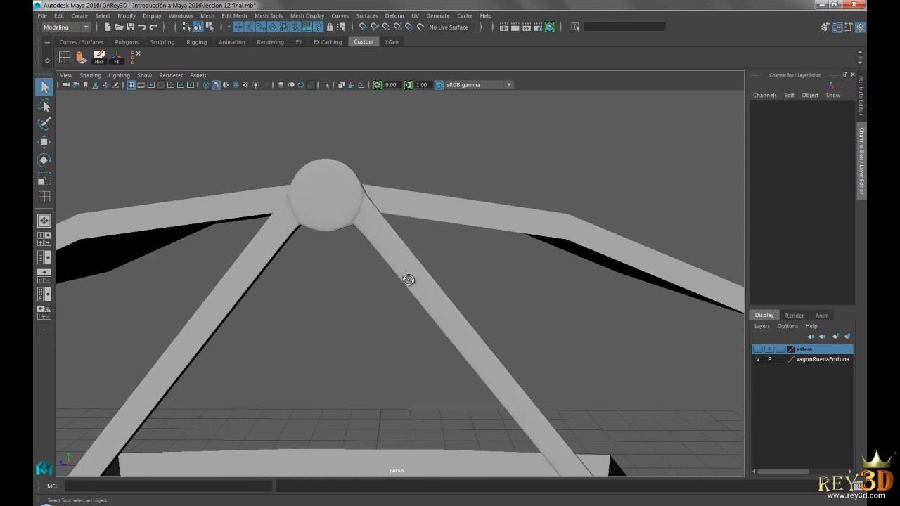
Step: Switch the hub and supports to unsmoothed display and examine the hub's edges up close
alt+drag(408, 279, 372, 192)
click(372, 192)
alt+drag(434, 227, 442, 195)
key(1)
alt+drag(451, 268, 362, 296)
alt+right_drag(361, 295, 393, 294)
alt+drag(393, 294, 435, 288)
alt+right_drag(435, 288, 470, 296)
alt+drag(470, 297, 487, 297)
Step: Try to delete a single edge on the hub in edge mode
alt+drag(537, 275, 395, 253)
mouse_move(395, 223)
right_down()
mouse_move(396, 237)
mouse_move(393, 207)
right_up()
click(375, 225)
alt+drag(548, 267, 476, 259)
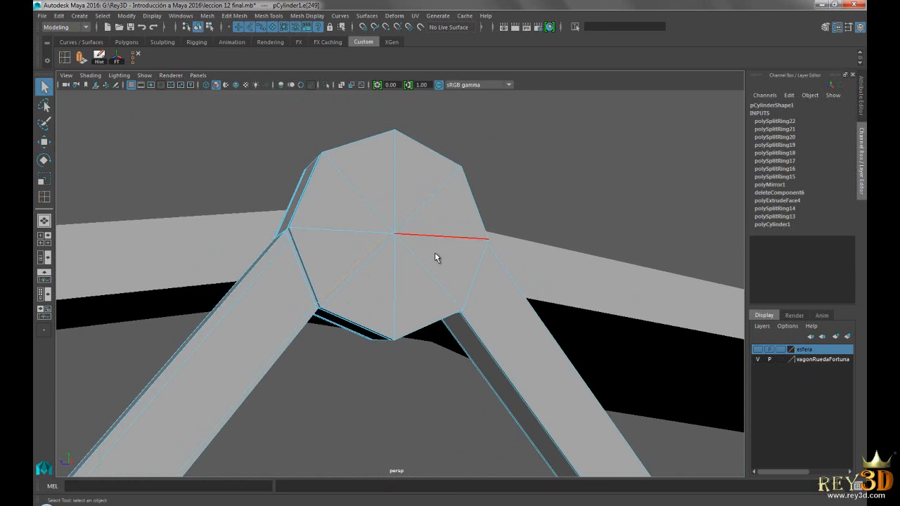
click(135, 57)
alt+drag(522, 284, 466, 286)
Step: Return the piece to object mode and preview how the hub smooths without the deleted edge
right_click(349, 224)
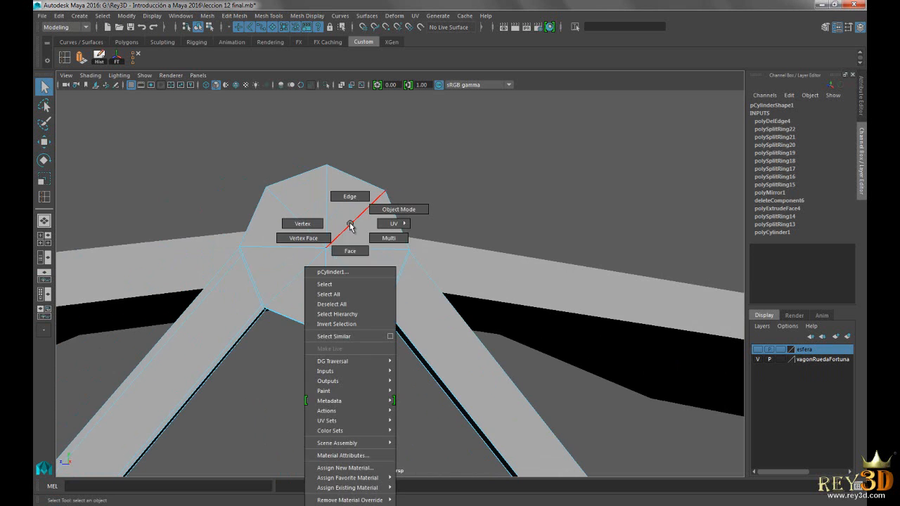
right_drag(347, 247, 348, 250)
scroll(370, 249, down, 4)
alt+drag(326, 274, 394, 289)
right_drag(400, 225, 448, 212)
click(409, 310)
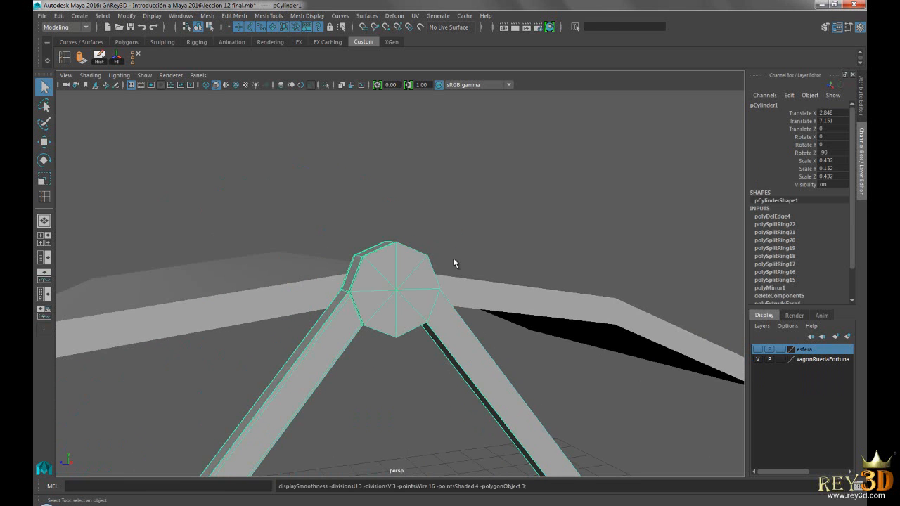
key(3)
click(501, 241)
alt+drag(501, 245, 380, 300)
Step: Undo the deletion of the hub edge and reselect the piece in object mode
key(ctrl+z)
key(ctrl+z)
key(ctrl+z)
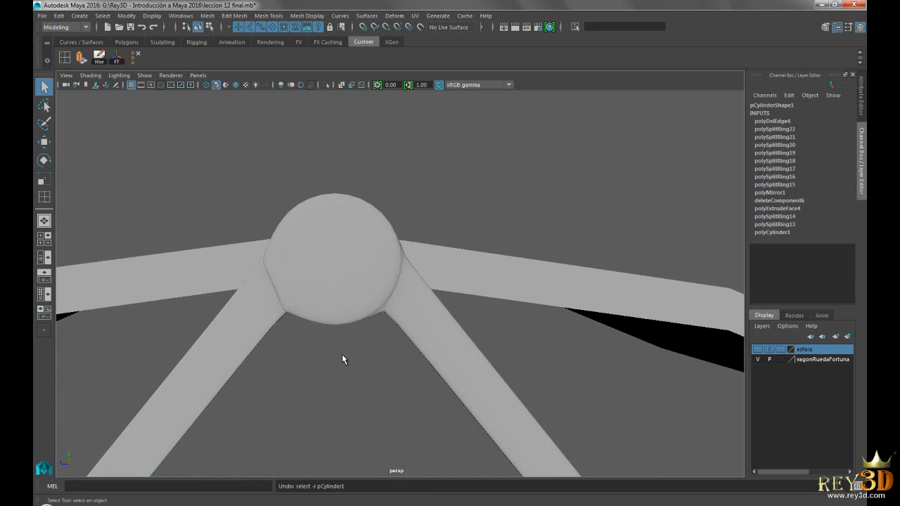
key(ctrl+z)
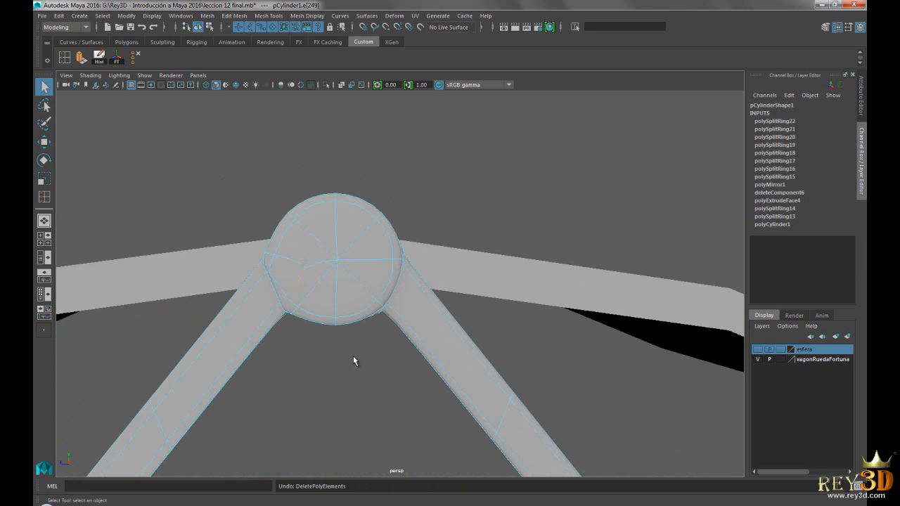
right_drag(371, 243, 392, 233)
alt+drag(464, 191, 389, 278)
click(338, 304)
alt+right_drag(338, 304, 470, 346)
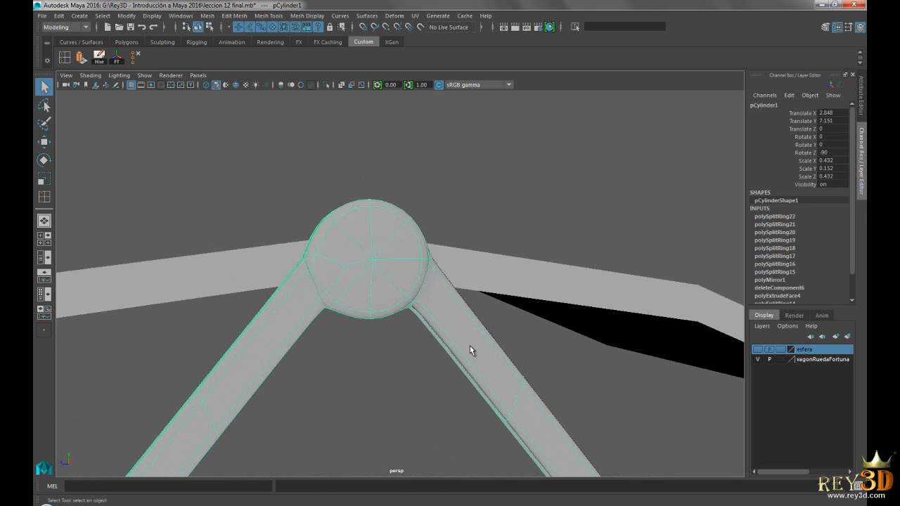
Step: Undo the remaining mode and selection changes made for the hub edge deletion
key(ctrl+z)
key(ctrl+z)
key(ctrl+z)
key(ctrl+z)
key(ctrl+z)
key(ctrl+z)
key(ctrl+z)
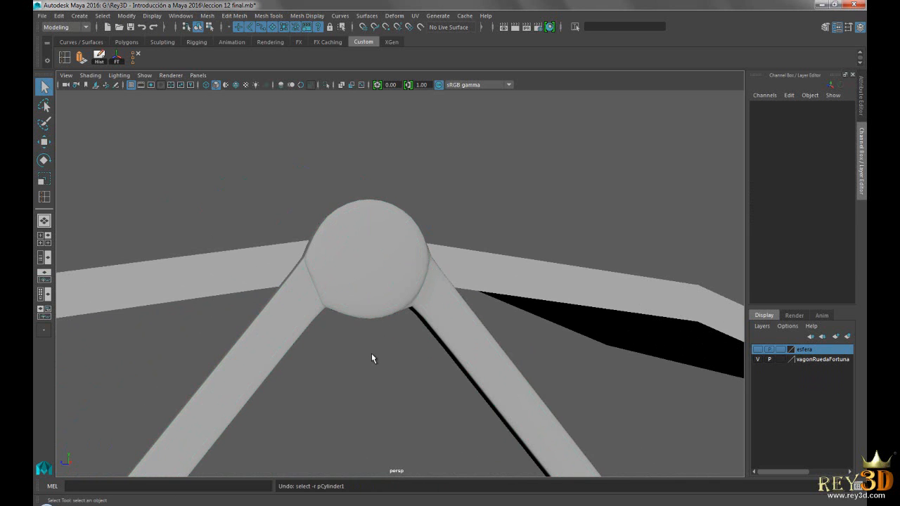
alt+right_drag(488, 358, 379, 274)
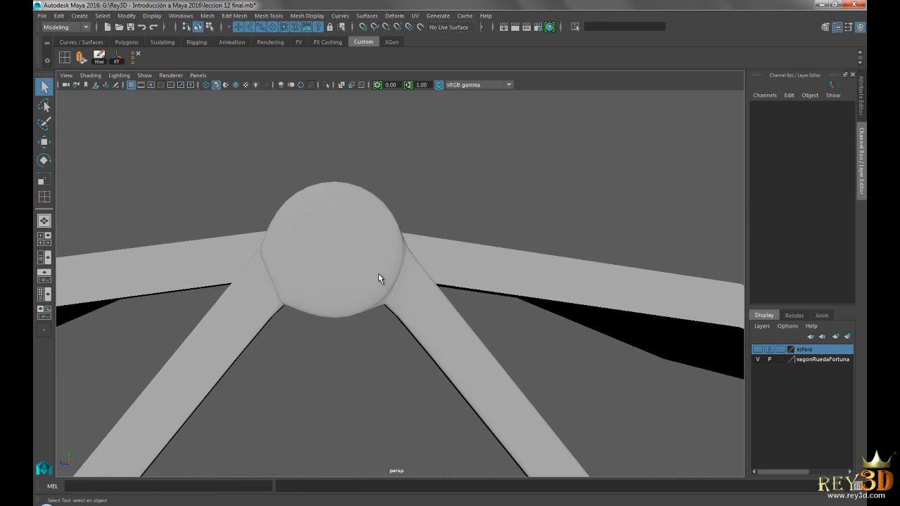
Step: Select the hub and supports and return them to unsmoothed display
click(358, 300)
key(1)
alt+right_drag(357, 302, 383, 313)
alt+middle_drag(307, 300, 356, 305)
alt+drag(356, 305, 471, 251)
Step: Try to delete another edge at the hub and examine the surrounding edges where the support joins
right_drag(471, 250, 466, 198)
click(480, 237)
key(Delete)
alt+drag(555, 359, 490, 334)
alt+middle_drag(365, 374, 517, 316)
scroll(396, 338, up, 3)
alt+drag(396, 338, 388, 316)
scroll(422, 344, down, 3)
scroll(492, 328, up, 1)
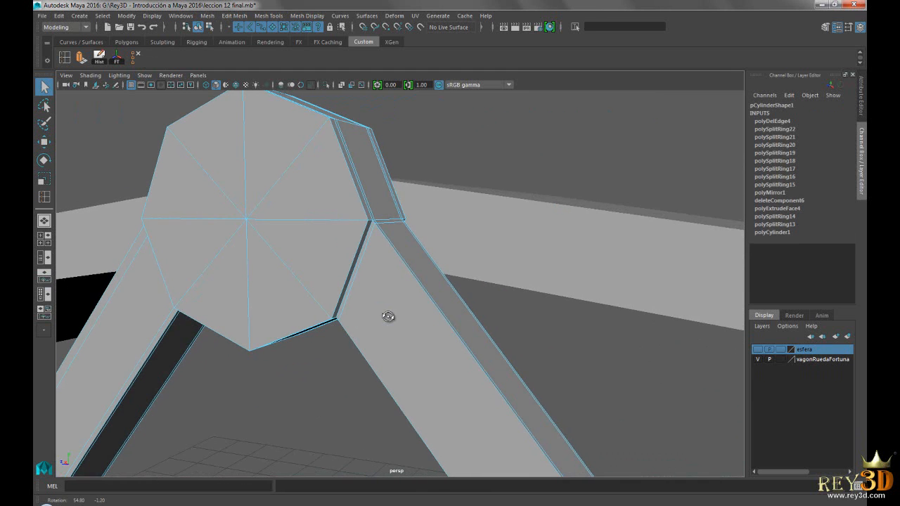
alt+right_drag(504, 355, 465, 329)
Step: Undo the latest hub edge deletion and reselect the hub and supports as an object with the Move tool active
key(ctrl+z)
key(ctrl+z)
key(ctrl+z)
key(w)
alt+middle_drag(469, 331, 474, 261)
click(559, 154)
alt+middle_drag(573, 400, 531, 328)
click(532, 309)
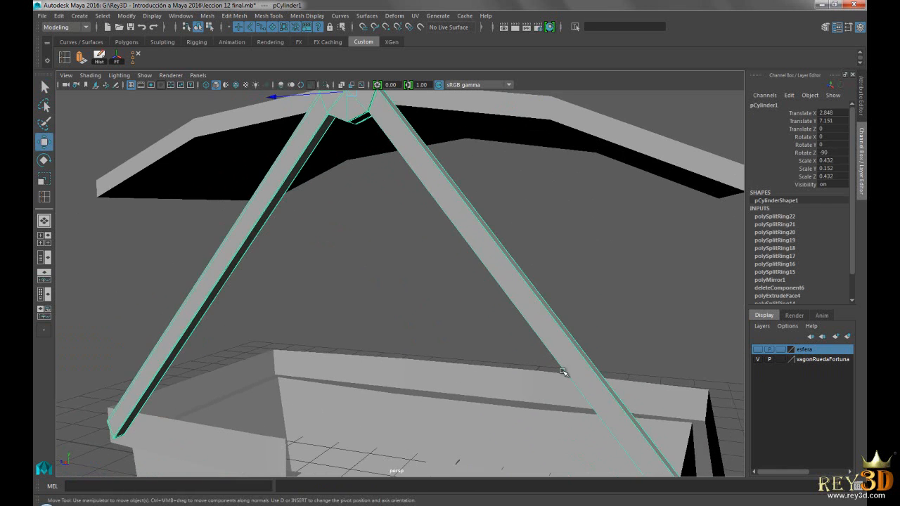
Step: Examine the edge loops around the lower end of the diagonal support at the basket's corner
alt+middle_drag(488, 439, 386, 347)
alt+drag(386, 348, 478, 344)
alt+middle_drag(422, 366, 418, 317)
alt+right_drag(417, 317, 478, 330)
alt+drag(478, 332, 455, 338)
alt+drag(372, 256, 320, 266)
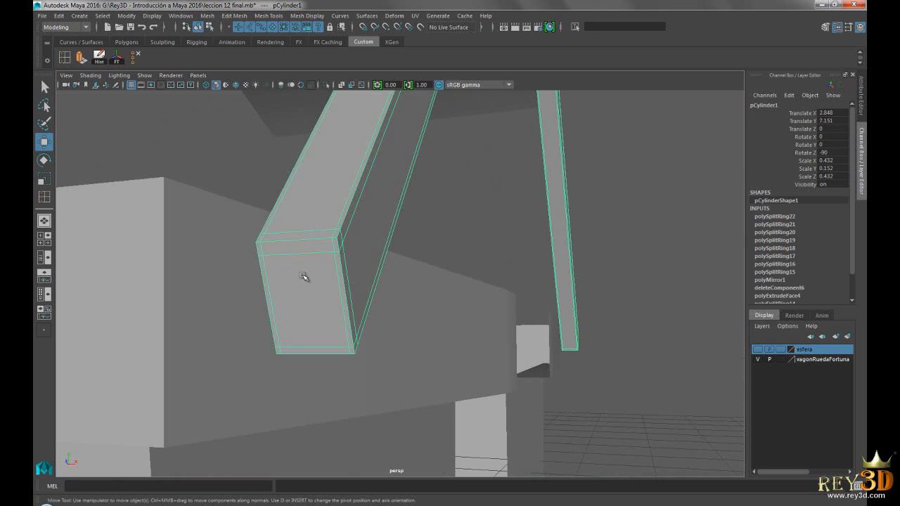
Step: Select the lengthwise edge loop on the support's side in edge mode and trace it along the support
right_drag(333, 253, 325, 199)
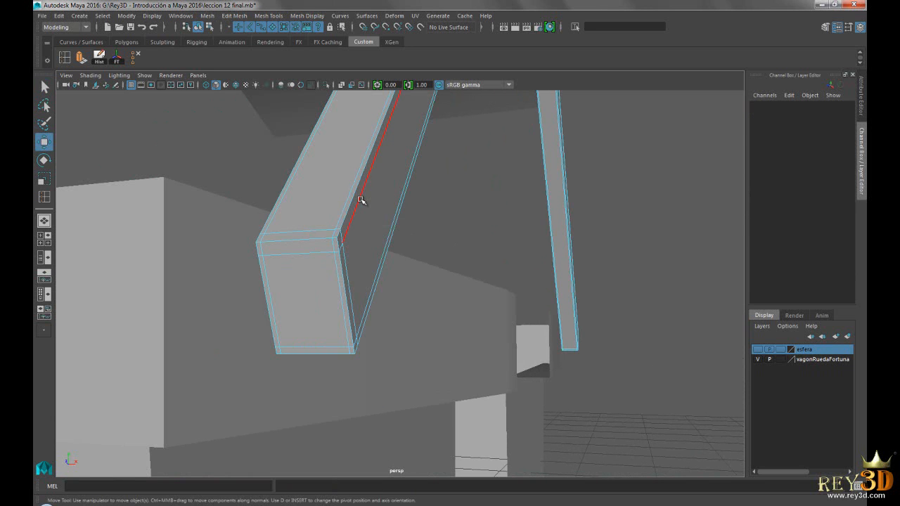
double_click(360, 199)
alt+drag(392, 305, 368, 307)
alt+middle_drag(367, 307, 464, 326)
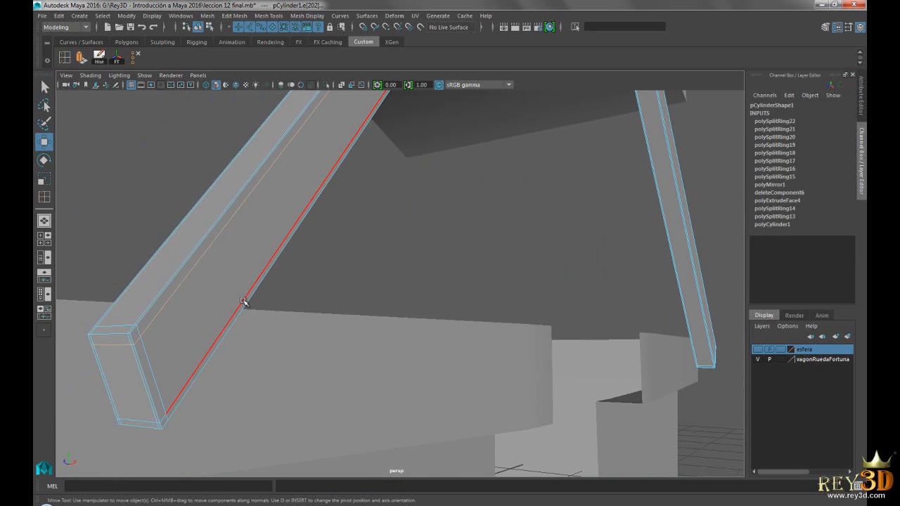
alt+right_drag(488, 330, 335, 338)
alt+drag(625, 341, 539, 353)
Step: Return the hub and supports to object mode and examine the lower end of the opposite support
alt+middle_drag(538, 354, 371, 349)
alt+right_drag(371, 350, 405, 367)
alt+middle_drag(404, 367, 494, 320)
alt+right_drag(355, 336, 434, 363)
right_drag(312, 225, 355, 212)
click(298, 263)
alt+middle_drag(314, 320, 365, 316)
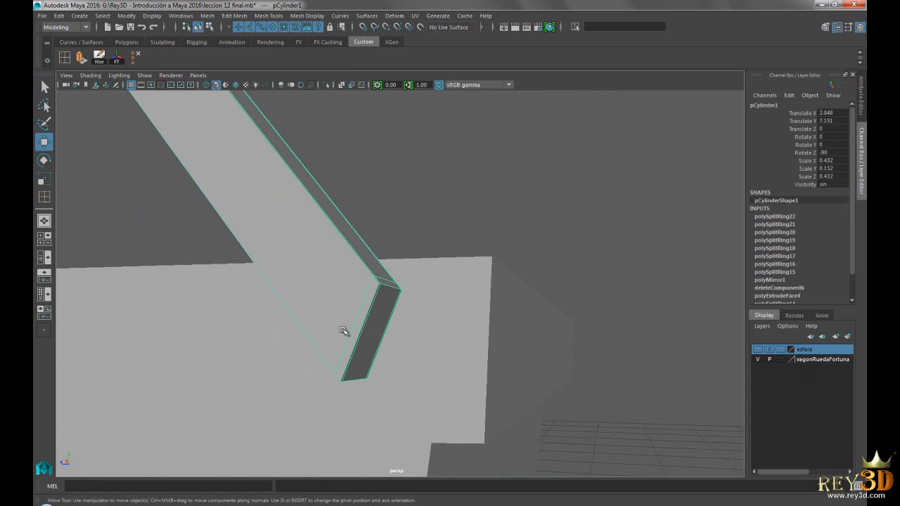
Step: Insert two lengthwise edge loops along the diagonal support, close to the upper and lower edges of its end face
click(65, 58)
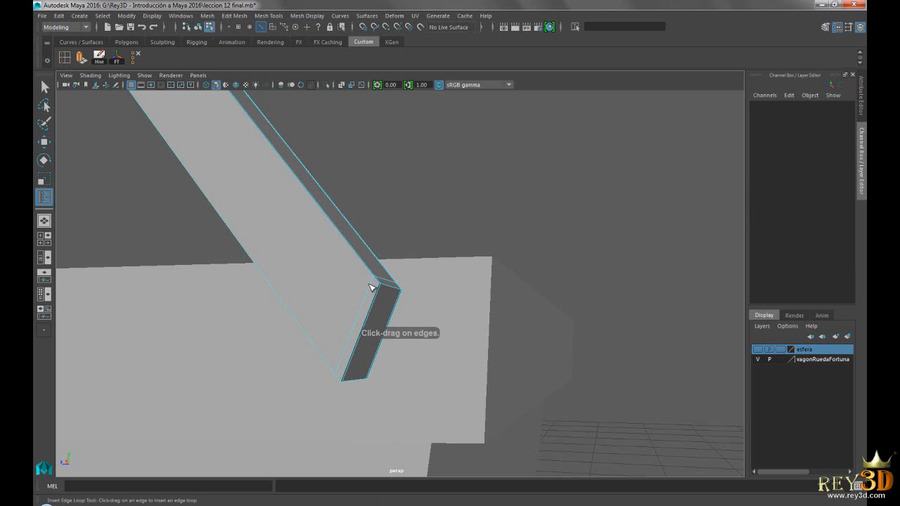
click(381, 277)
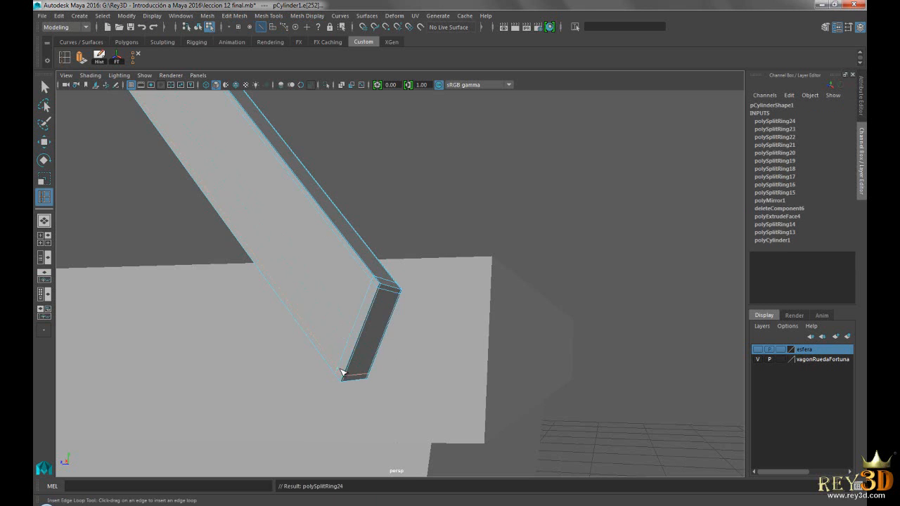
click(341, 369)
Step: Return the hub and supports to object mode, display them with smooth mesh preview, and clear the selection
alt+right_drag(338, 366, 251, 255)
alt+middle_drag(250, 255, 254, 316)
alt+drag(254, 316, 269, 276)
alt+middle_drag(269, 276, 258, 318)
alt+right_drag(259, 318, 353, 331)
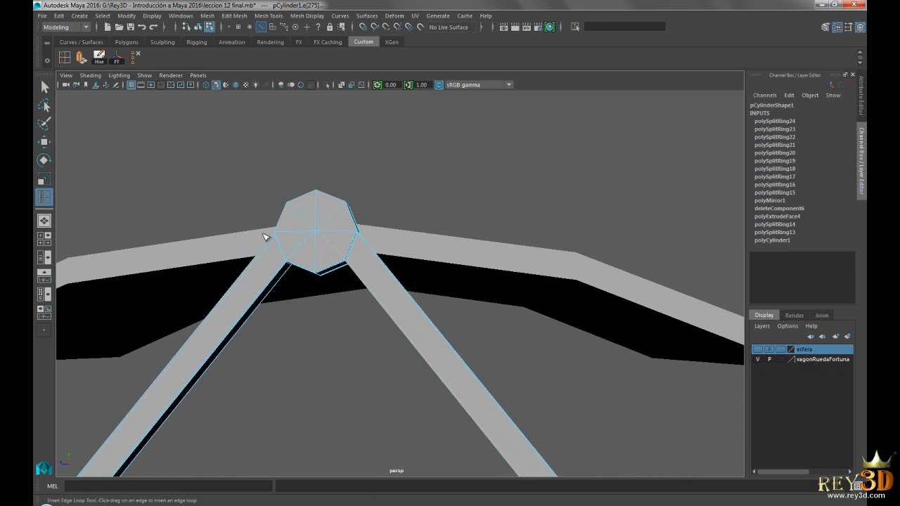
scroll(341, 275, up, 3)
scroll(441, 303, down, 8)
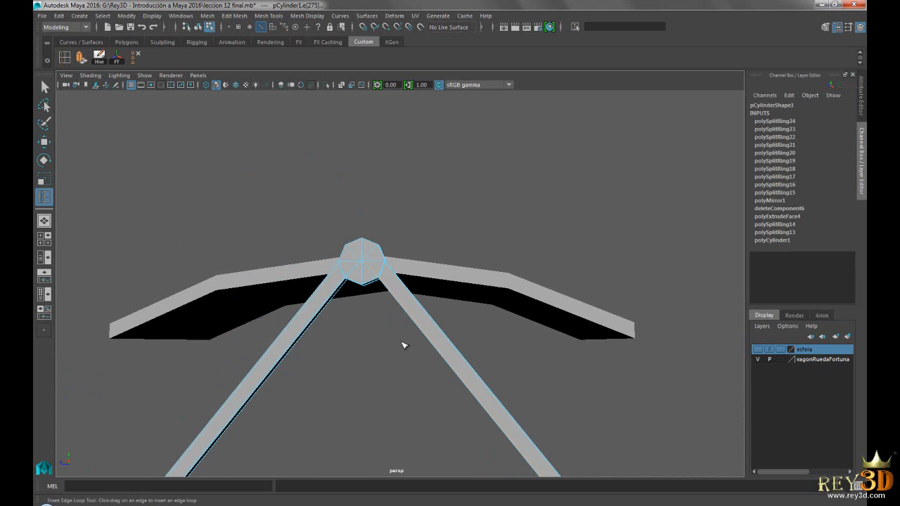
alt+middle_drag(427, 298, 406, 298)
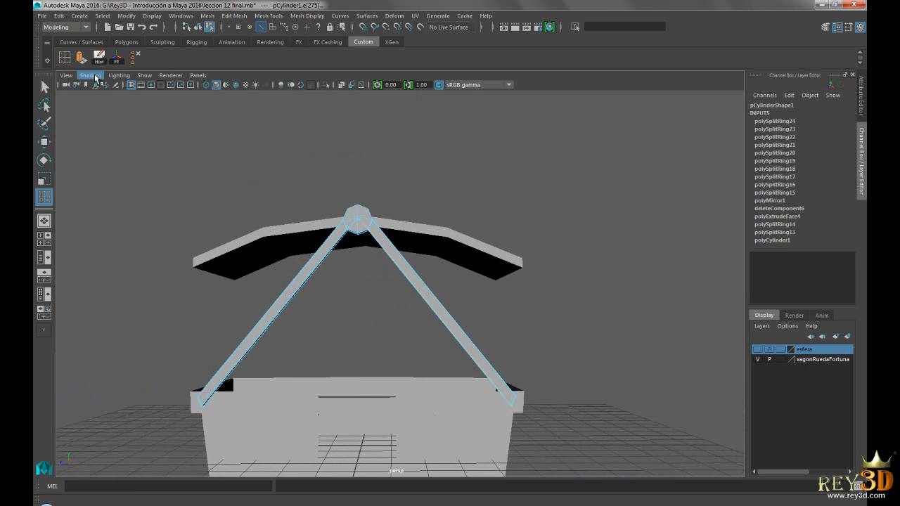
key(F8)
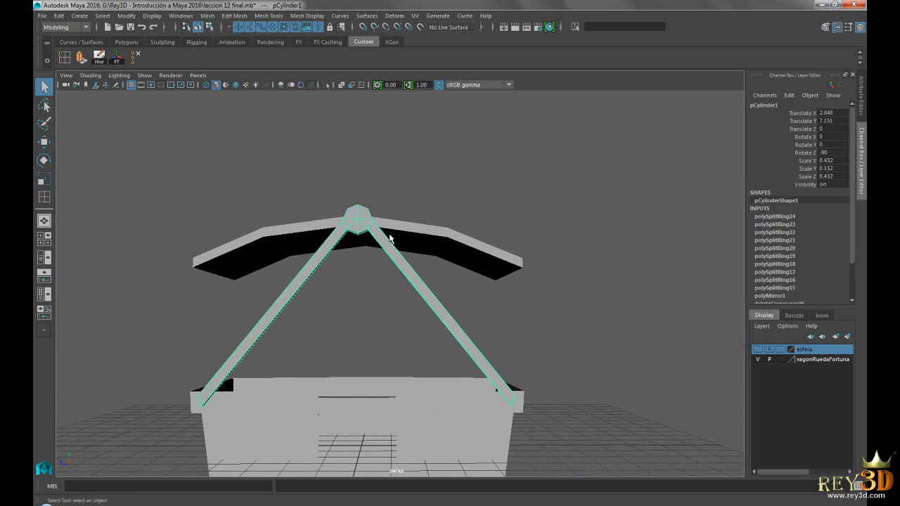
key(3)
click(483, 191)
alt+middle_drag(421, 241, 450, 303)
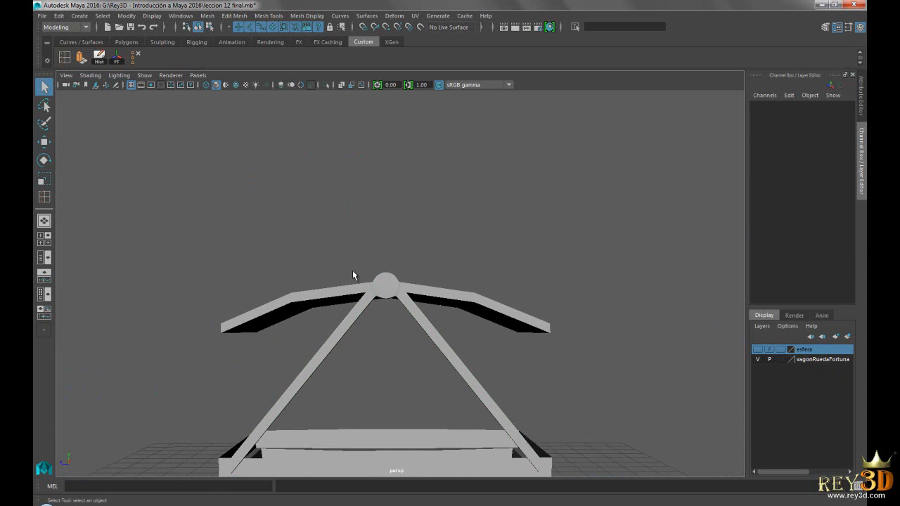
Step: Examine the smoothed hub and diagonal supports from the side, from below and from the front
scroll(384, 303, up, 8)
alt+drag(518, 340, 530, 270)
scroll(536, 281, up, 3)
scroll(519, 301, down, 2)
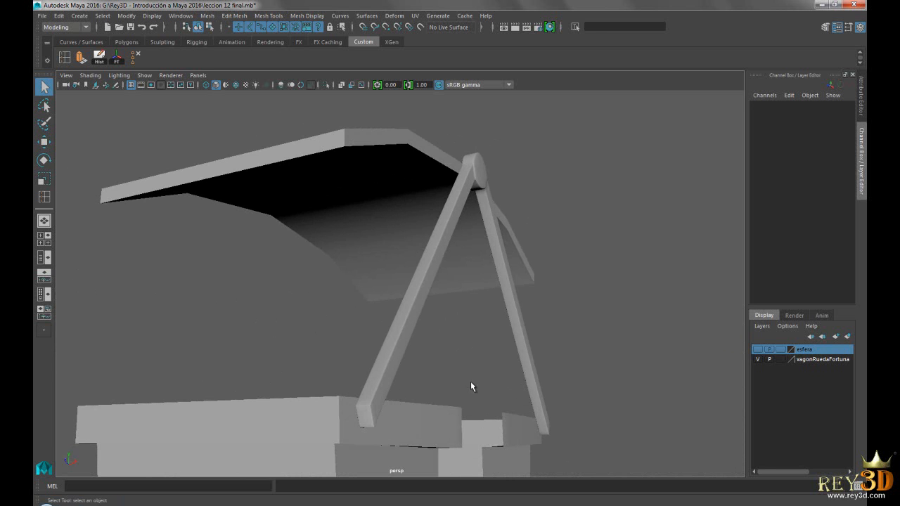
alt+drag(493, 355, 508, 338)
alt+middle_drag(466, 270, 470, 297)
scroll(484, 304, down, 4)
alt+drag(408, 232, 457, 230)
scroll(520, 261, up, 3)
alt+middle_drag(520, 261, 475, 305)
alt+right_drag(335, 287, 428, 277)
Step: Select the hub and supports, display them unsmoothed, and examine the edges where the supports join the hub
click(409, 249)
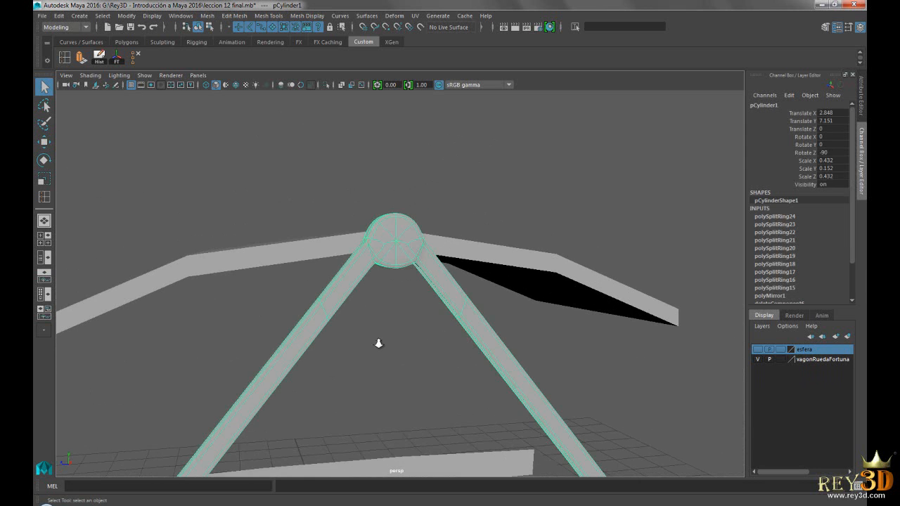
alt+right_drag(365, 346, 463, 367)
key(1)
alt+middle_drag(426, 240, 409, 279)
scroll(414, 287, up, 3)
alt+drag(415, 278, 394, 276)
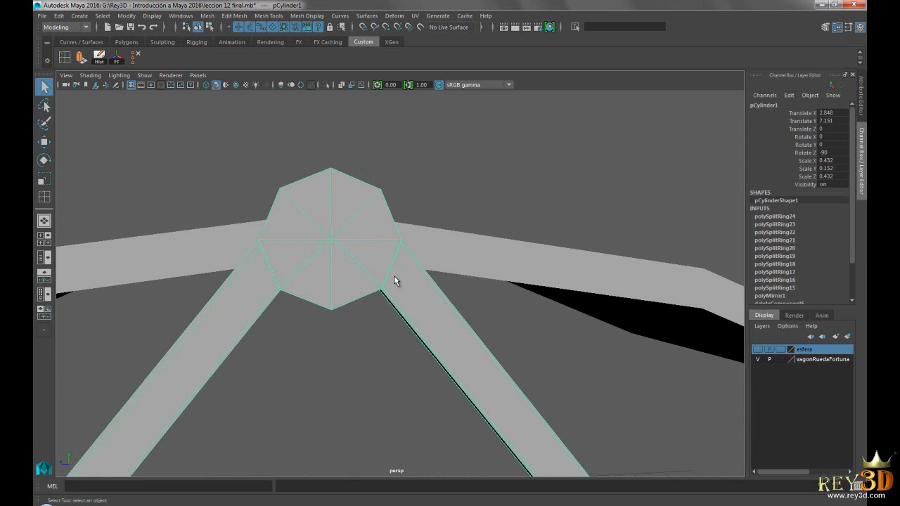
alt+middle_drag(349, 248, 375, 253)
scroll(375, 267, up, 3)
alt+drag(376, 270, 395, 271)
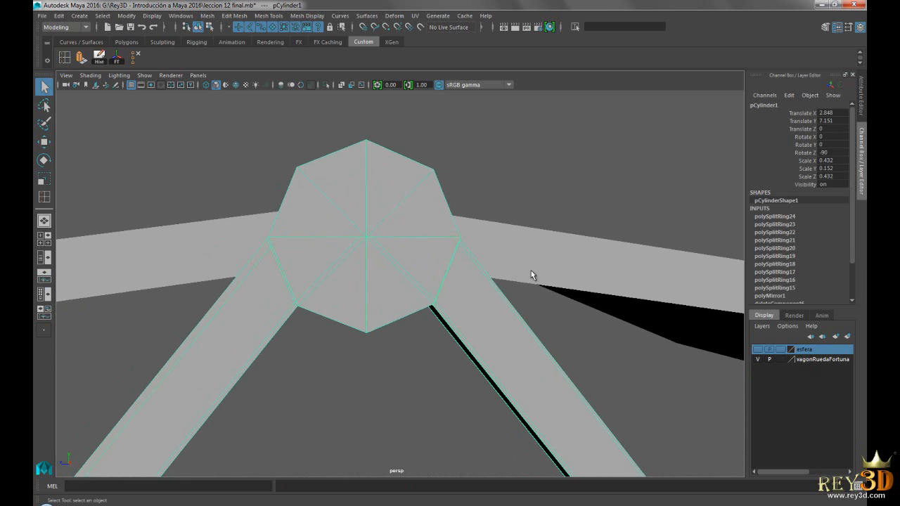
alt+right_drag(507, 271, 435, 271)
alt+right_drag(577, 339, 428, 336)
alt+drag(422, 331, 438, 327)
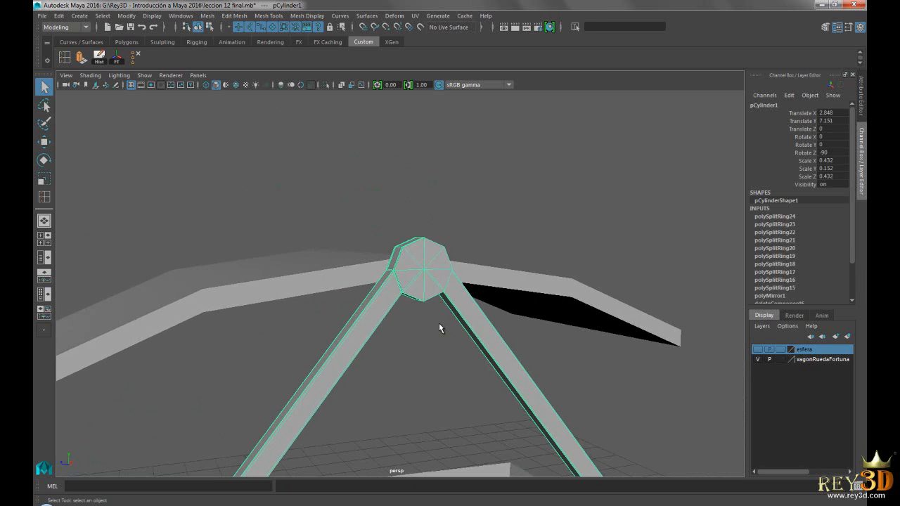
Step: Display the hub and supports with smooth mesh preview again, deselect them, and look over the whole cabin
key(3)
click(522, 201)
alt+right_drag(598, 384, 502, 398)
alt+drag(501, 398, 492, 331)
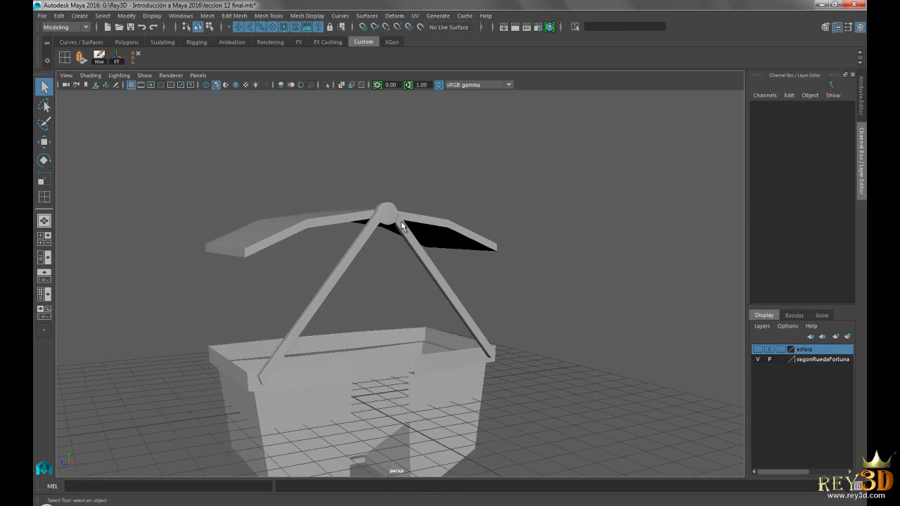
mouse_move(427, 334)
alt+mouse_down()
mouse_move(559, 345)
mouse_move(552, 330)
mouse_move(599, 330)
mouse_move(550, 331)
mouse_move(629, 336)
mouse_move(408, 327)
mouse_move(442, 331)
alt+mouse_up()
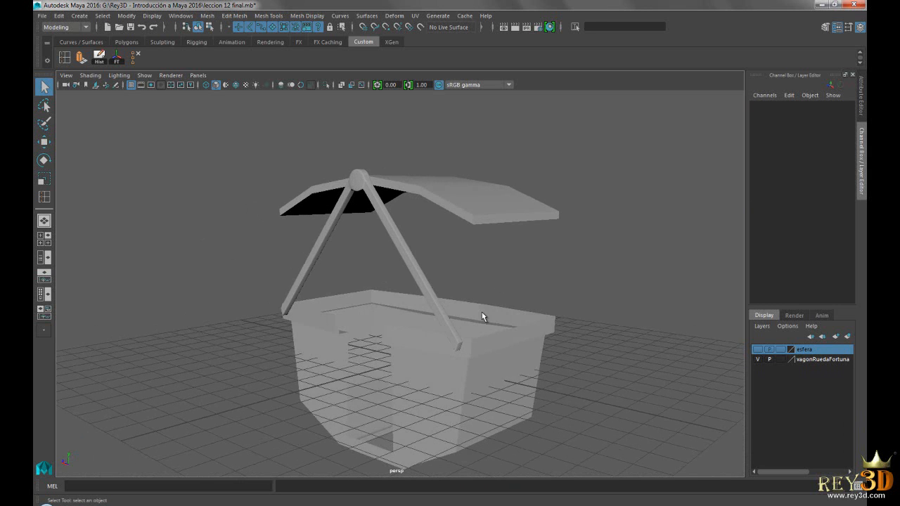
alt+drag(491, 277, 580, 267)
scroll(533, 260, up, 2)
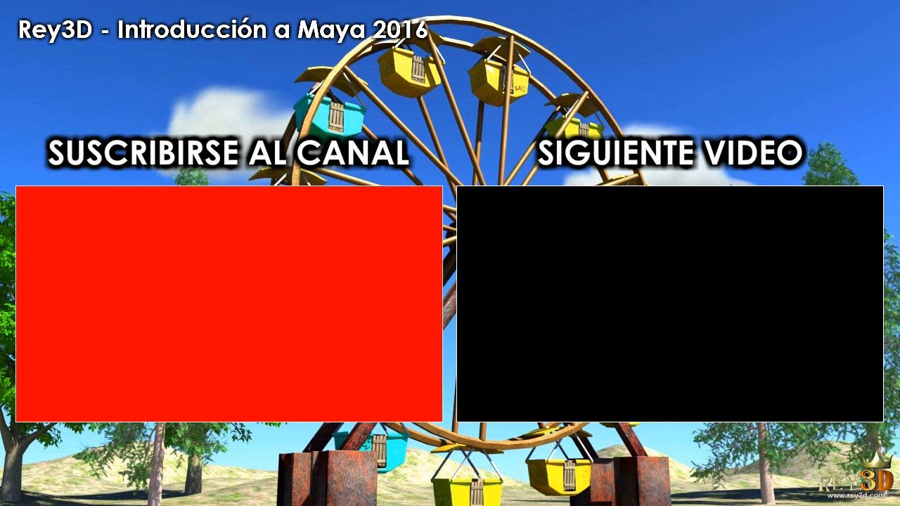